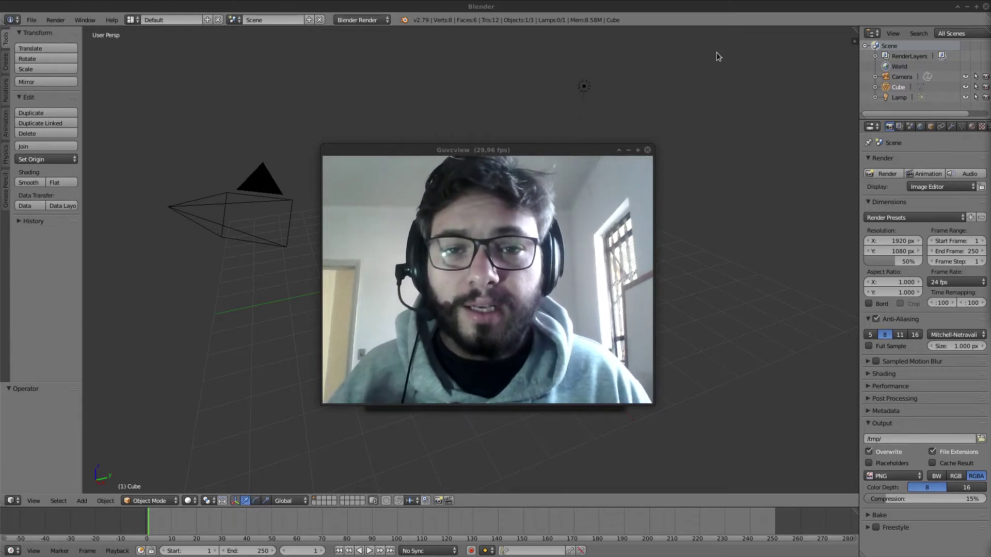
# Close the Guvcview webcam preview window to reveal Blender's start-up screen
pyautogui.click(647, 149)
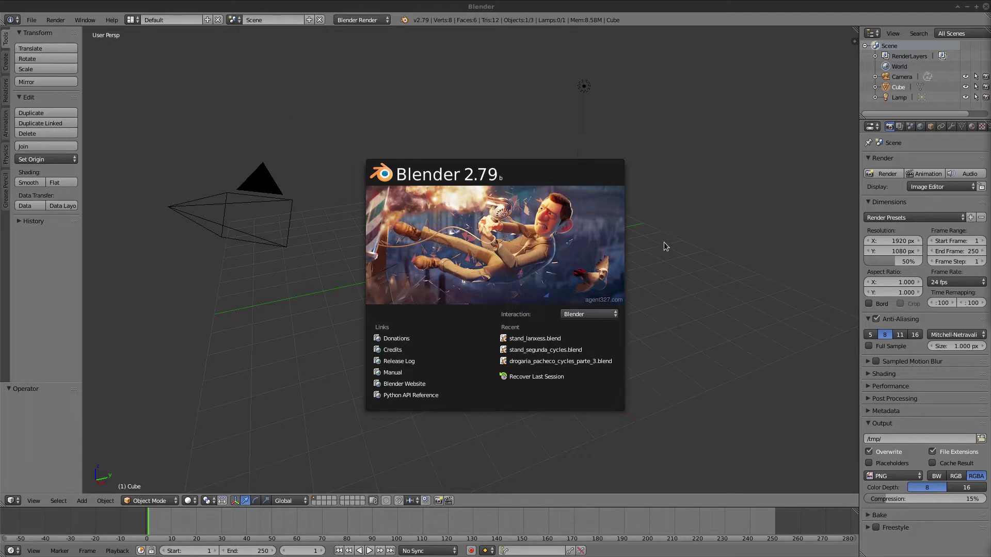
# Dismiss the Blender splash screen and orbit around the default cube
pyautogui.click(699, 175)
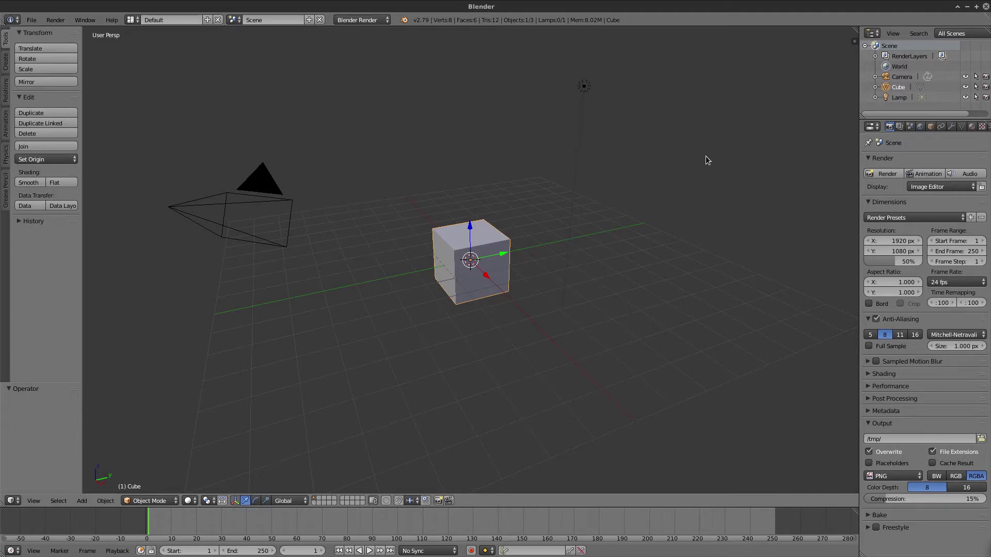
pyautogui.moveTo(424, 273)
pyautogui.mouseDown(button='middle')
pyautogui.moveTo(465, 302)
pyautogui.moveTo(410, 277)
pyautogui.moveTo(403, 250)
pyautogui.moveTo(422, 268)
pyautogui.mouseUp(button='middle')
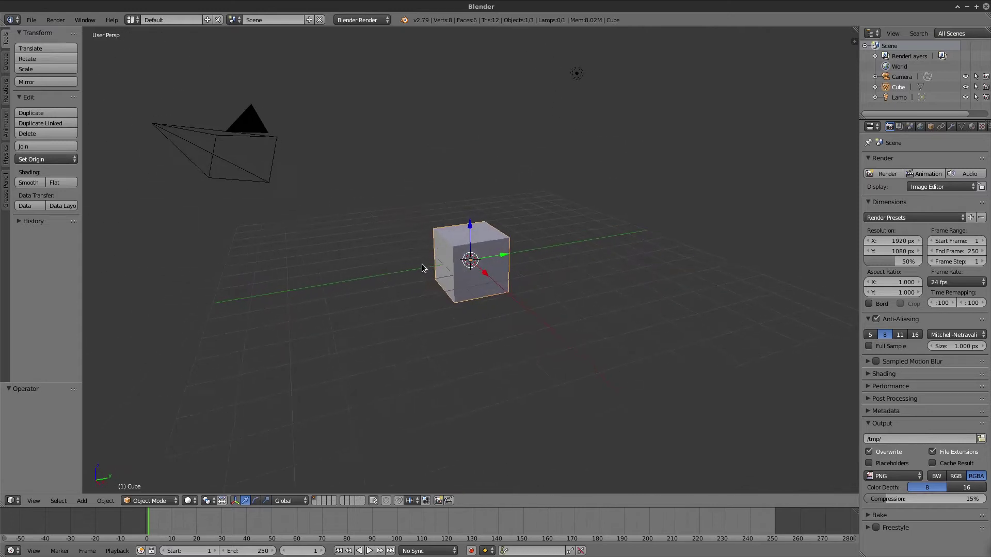
pyautogui.moveTo(468, 247)
pyautogui.mouseDown(button='middle')
pyautogui.moveTo(442, 261)
pyautogui.moveTo(465, 266)
pyautogui.moveTo(433, 258)
pyautogui.moveTo(441, 258)
pyautogui.mouseUp(button='middle')
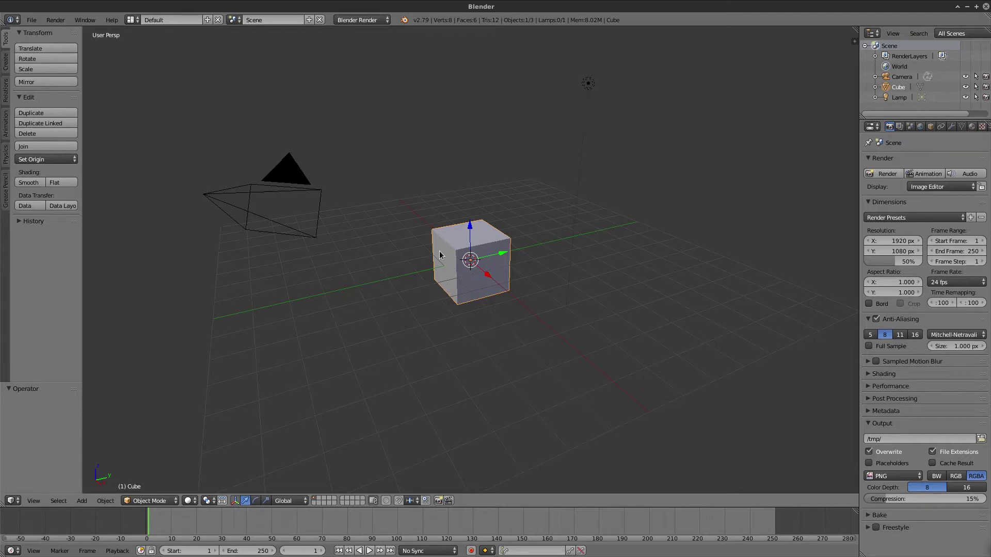
pyautogui.hotkey('ctrl', 'r')
pyautogui.moveTo(623, 243)
pyautogui.mouseDown(button='middle')
pyautogui.moveTo(588, 255)
pyautogui.moveTo(597, 227)
pyautogui.moveTo(588, 236)
pyautogui.mouseUp(button='middle')
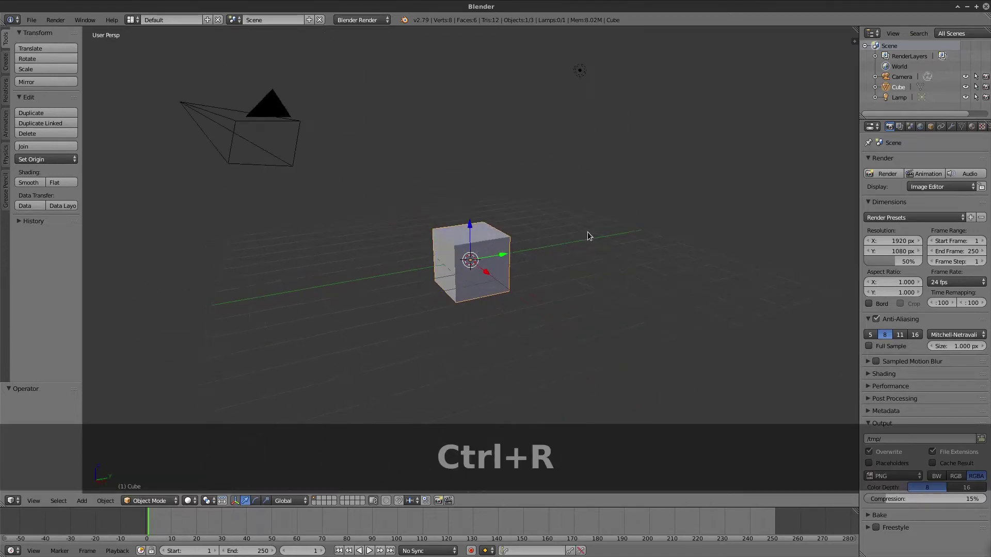
pyautogui.moveTo(520, 263)
pyautogui.mouseDown(button='middle')
pyautogui.moveTo(488, 268)
pyautogui.moveTo(624, 252)
pyautogui.moveTo(257, 254)
pyautogui.moveTo(617, 262)
pyautogui.moveTo(480, 260)
pyautogui.mouseUp(button='middle')
# Zoom in and out and orbit to inspect the default cube, camera and lamp
pyautogui.scroll(-3, 477, 259)
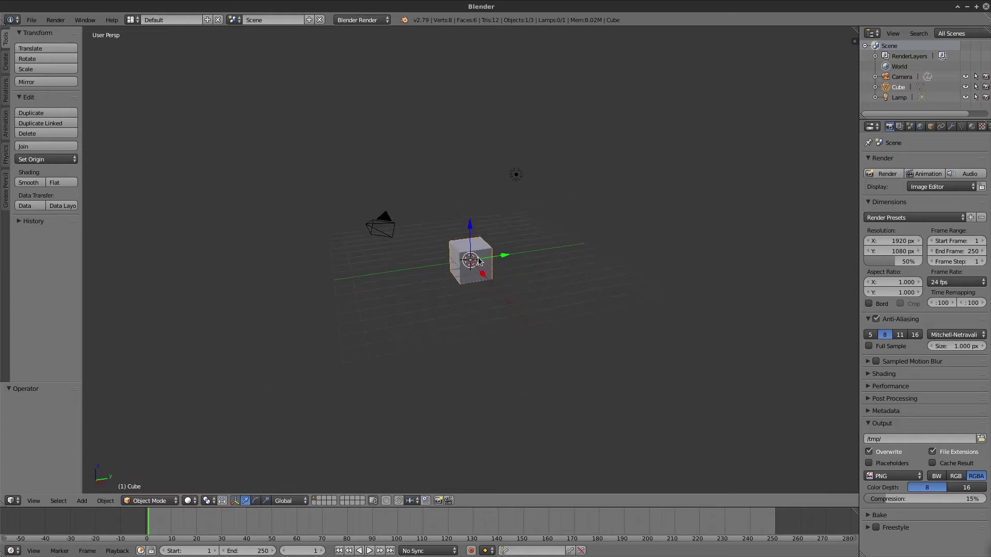
pyautogui.scroll(4, 478, 260)
pyautogui.scroll(3, 476, 263)
pyautogui.scroll(-8, 476, 266)
pyautogui.scroll(6, 476, 273)
pyautogui.scroll(-1, 476, 273)
pyautogui.scroll(-6, 476, 273)
pyautogui.scroll(6, 476, 276)
pyautogui.scroll(-7, 475, 278)
pyautogui.scroll(5, 476, 279)
pyautogui.scroll(-4, 478, 278)
pyautogui.moveTo(480, 279)
pyautogui.mouseDown(button='middle')
pyautogui.moveTo(433, 268)
pyautogui.moveTo(672, 269)
pyautogui.moveTo(380, 248)
pyautogui.moveTo(544, 270)
pyautogui.moveTo(630, 243)
pyautogui.moveTo(567, 273)
pyautogui.moveTo(388, 254)
pyautogui.moveTo(567, 248)
pyautogui.moveTo(392, 252)
pyautogui.moveTo(568, 248)
pyautogui.moveTo(423, 238)
pyautogui.mouseUp(button='middle')
pyautogui.scroll(3, 449, 253)
pyautogui.scroll(5, 423, 237)
pyautogui.scroll(-5, 423, 238)
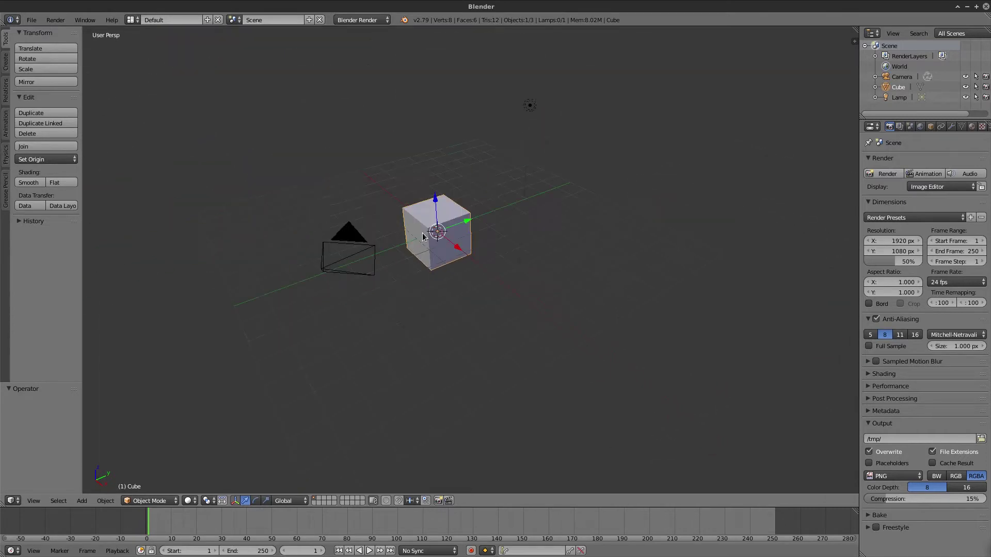
pyautogui.scroll(-2, 422, 235)
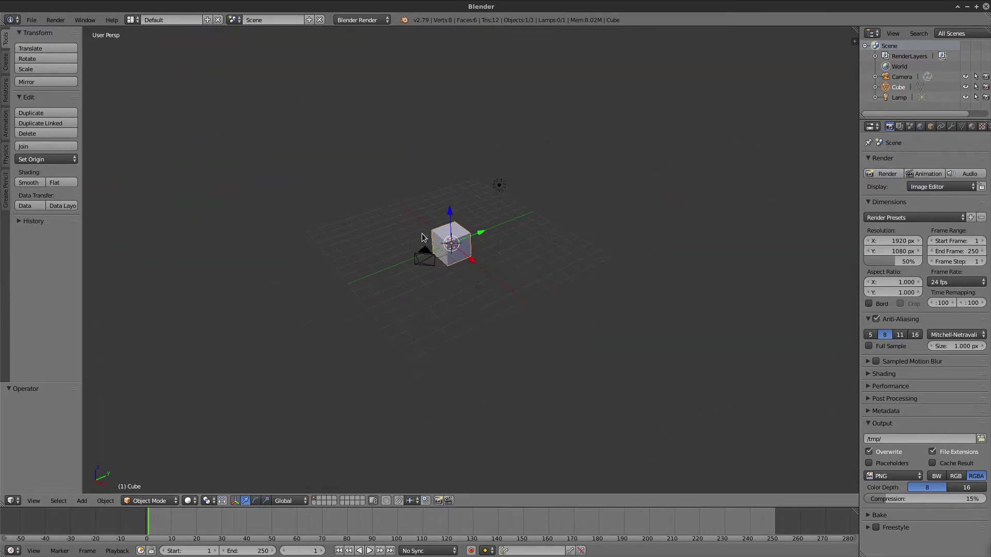
pyautogui.scroll(3, 422, 235)
pyautogui.scroll(2, 422, 236)
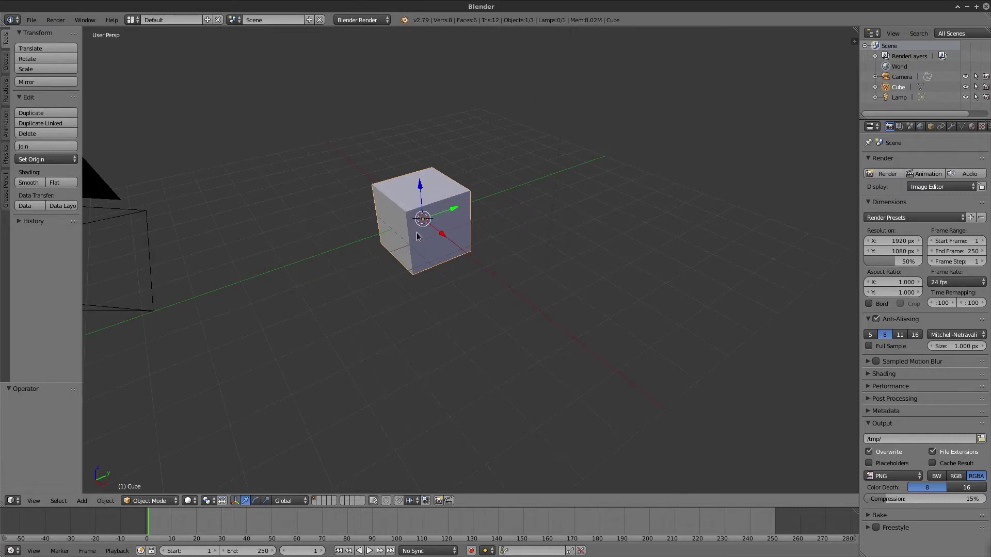
pyautogui.hotkey('ctrl', 'r')
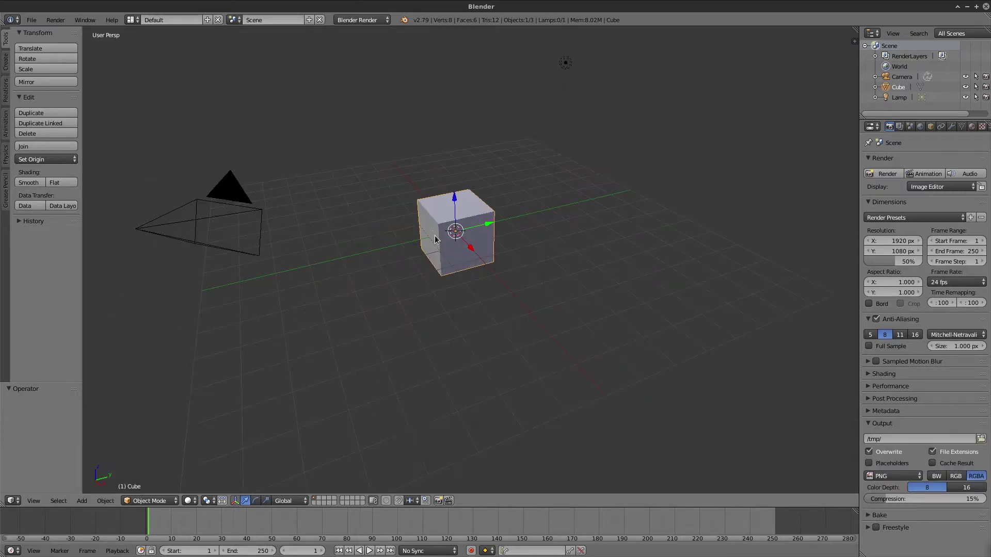
pyautogui.moveTo(412, 222)
pyautogui.mouseDown(button='middle')
pyautogui.moveTo(505, 230)
pyautogui.moveTo(526, 210)
pyautogui.moveTo(475, 228)
pyautogui.mouseUp(button='middle')
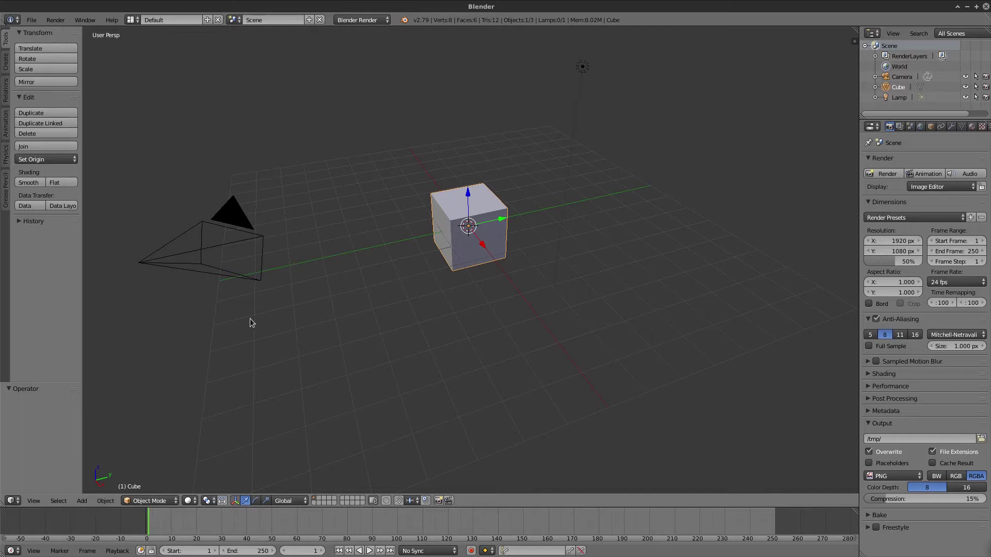
pyautogui.moveTo(553, 379)
pyautogui.mouseDown(button='middle')
pyautogui.moveTo(343, 255)
pyautogui.moveTo(206, 201)
pyautogui.mouseUp(button='middle')
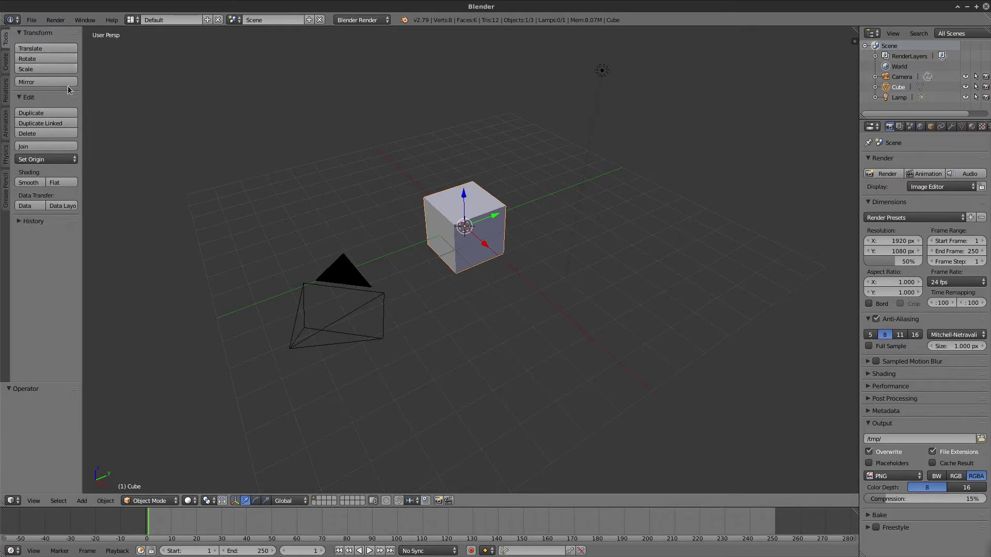
pyautogui.click(7, 64)
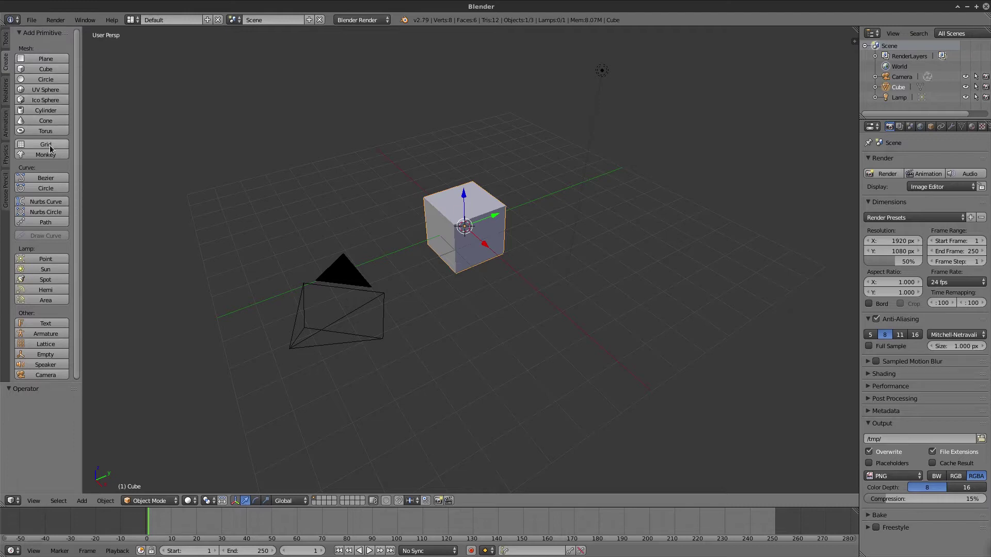
pyautogui.click(8, 102)
pyautogui.click(10, 129)
pyautogui.click(8, 157)
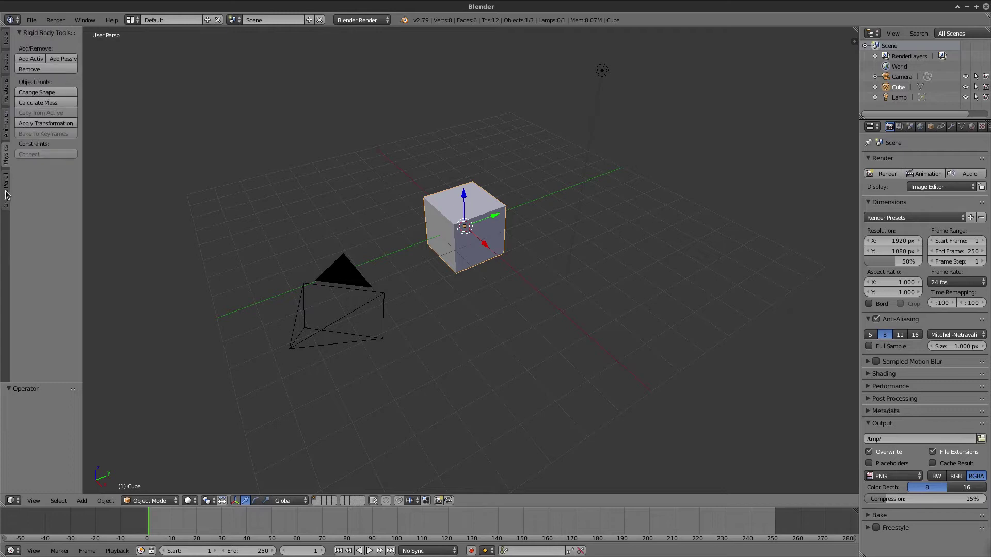
pyautogui.click(6, 203)
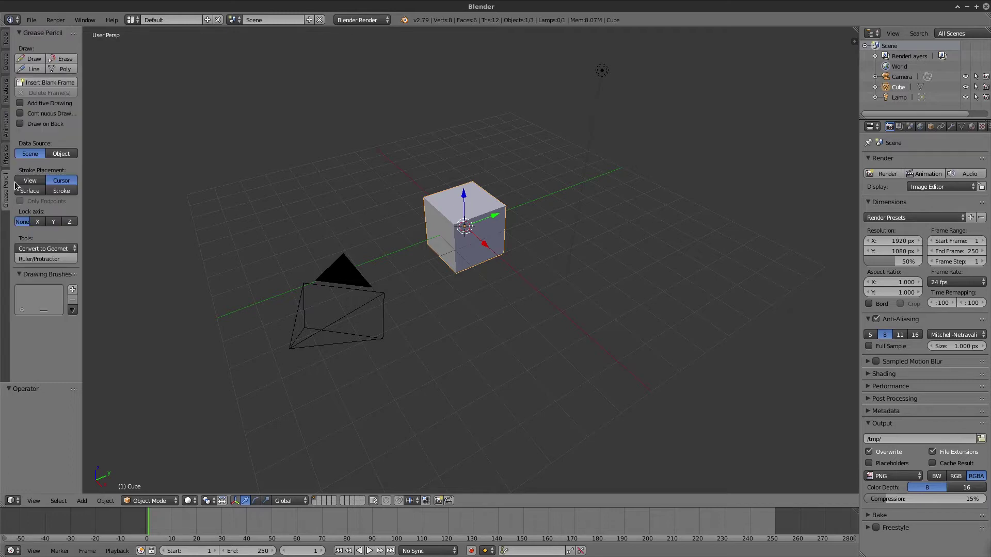
pyautogui.click(7, 38)
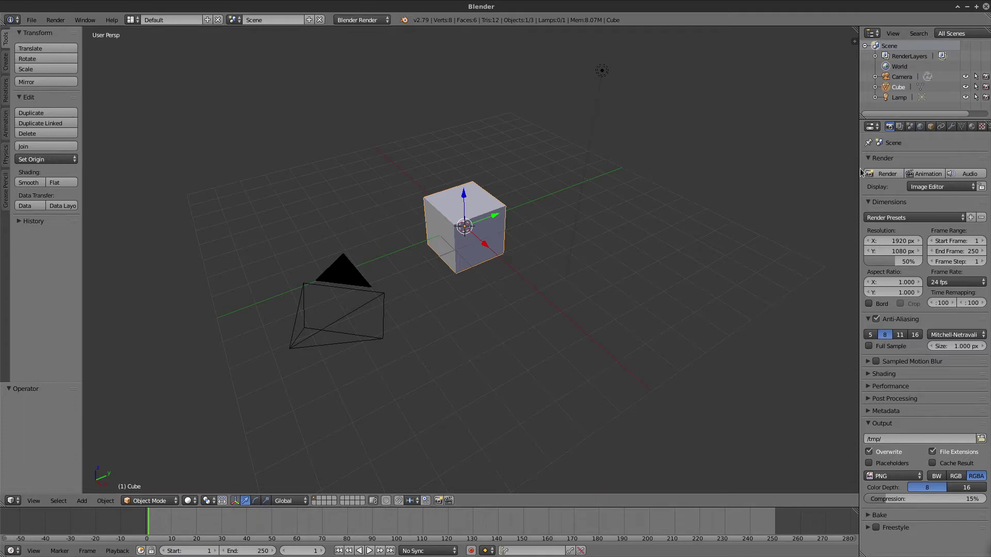
# Widen the outliner/properties area and browse the render layer, scene, constraint and modifier tabs
pyautogui.moveTo(858, 168); pyautogui.dragTo(781, 168)
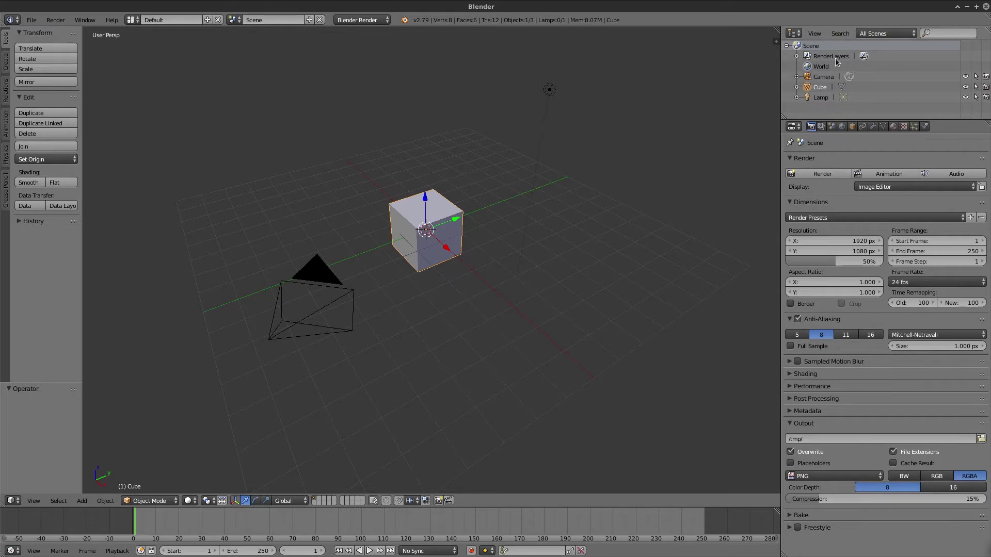
pyautogui.moveTo(432, 285)
pyautogui.mouseDown(button='middle')
pyautogui.moveTo(500, 253)
pyautogui.moveTo(383, 250)
pyautogui.mouseUp(button='middle')
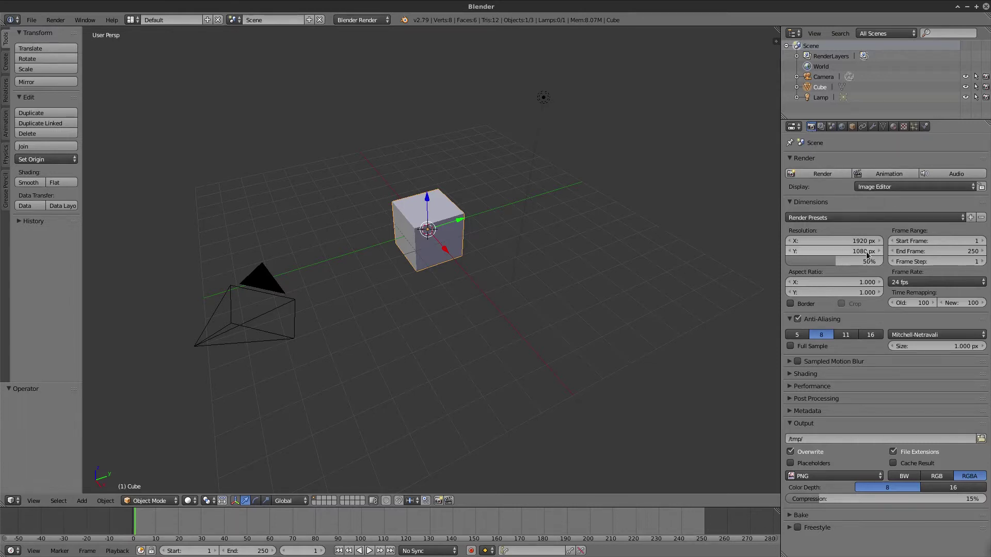
pyautogui.click(822, 126)
pyautogui.click(831, 127)
pyautogui.click(853, 127)
pyautogui.click(873, 127)
# Browse material and particle settings, return to Render, and narrow the panels slightly
pyautogui.click(893, 127)
pyautogui.click(904, 127)
pyautogui.click(811, 127)
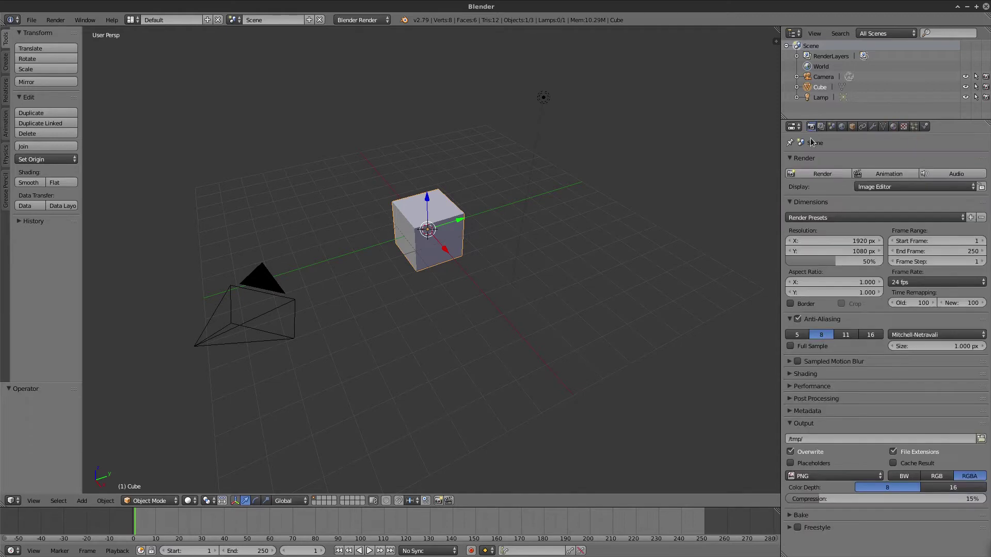
pyautogui.moveTo(782, 153); pyautogui.dragTo(818, 153)
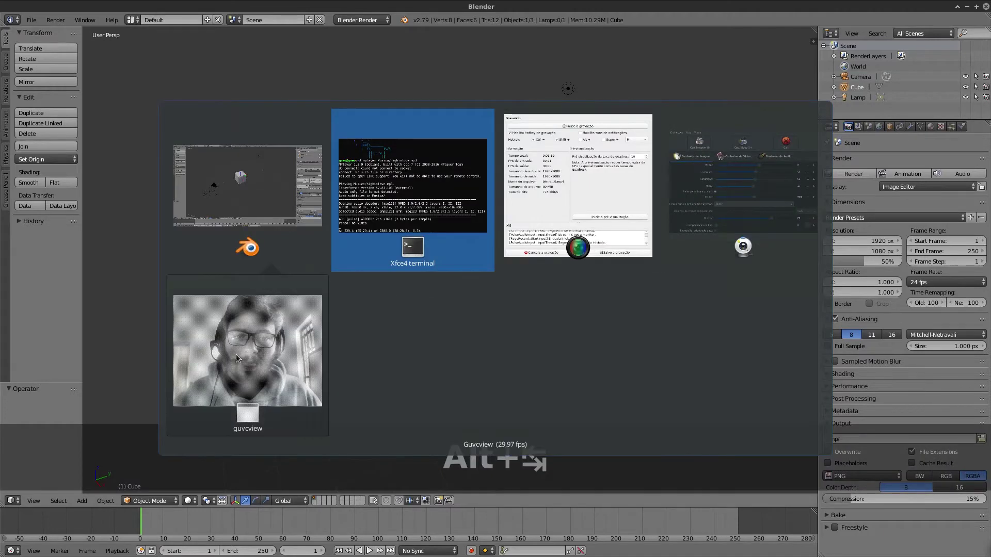
# Bring up the Guvcview preview, minimise it, and orbit back onto the cube
pyautogui.click(704, 164)
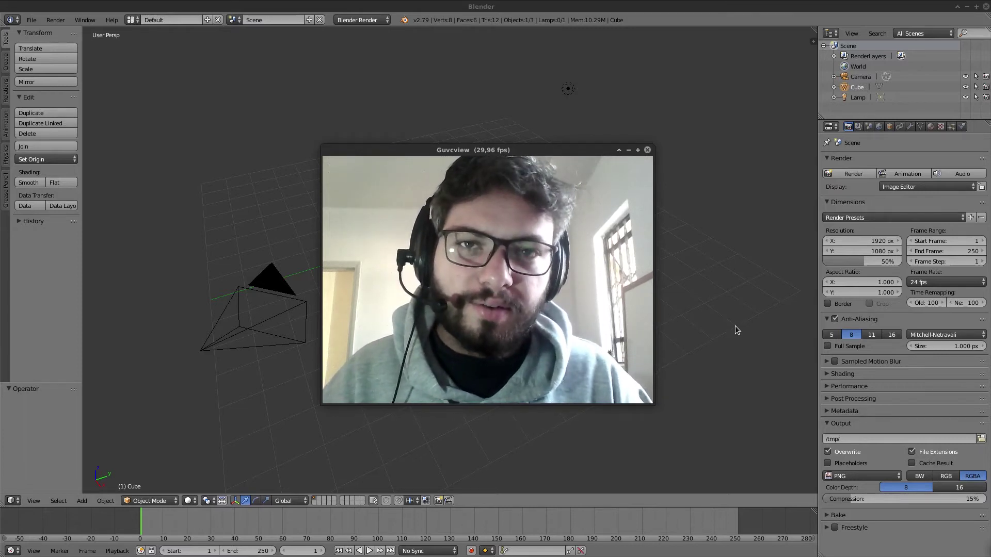
pyautogui.click(628, 150)
pyautogui.moveTo(603, 253)
pyautogui.mouseDown(button='middle')
pyautogui.moveTo(557, 267)
pyautogui.moveTo(504, 248)
pyautogui.moveTo(546, 253)
pyautogui.mouseUp(button='middle')
pyautogui.moveTo(557, 212)
pyautogui.mouseDown(button='middle')
pyautogui.moveTo(551, 234)
pyautogui.moveTo(545, 222)
pyautogui.moveTo(510, 267)
pyautogui.moveTo(639, 237)
pyautogui.moveTo(608, 256)
pyautogui.moveTo(425, 270)
pyautogui.moveTo(485, 242)
pyautogui.moveTo(553, 234)
pyautogui.moveTo(490, 243)
pyautogui.moveTo(531, 243)
pyautogui.moveTo(492, 237)
pyautogui.moveTo(452, 258)
pyautogui.mouseUp(button='middle')
pyautogui.scroll(1, 508, 266)
pyautogui.scroll(1, 568, 240)
pyautogui.scroll(1, 529, 251)
pyautogui.scroll(1, 531, 243)
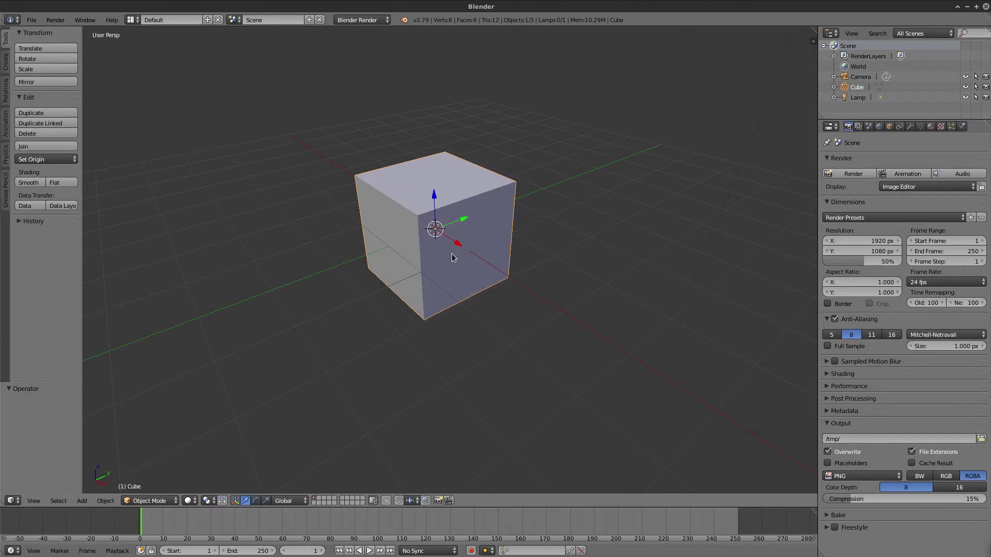
pyautogui.click(166, 502)
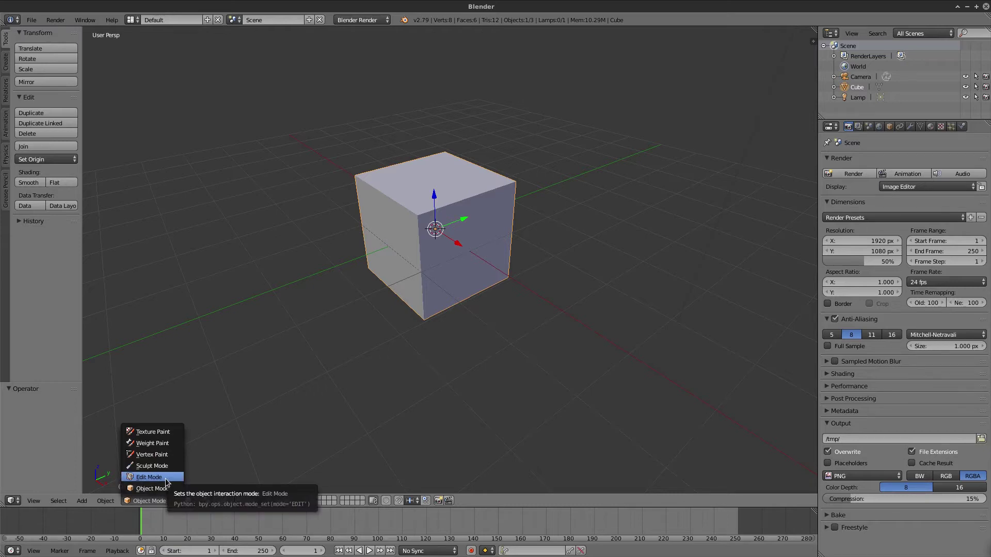
pyautogui.click(166, 481)
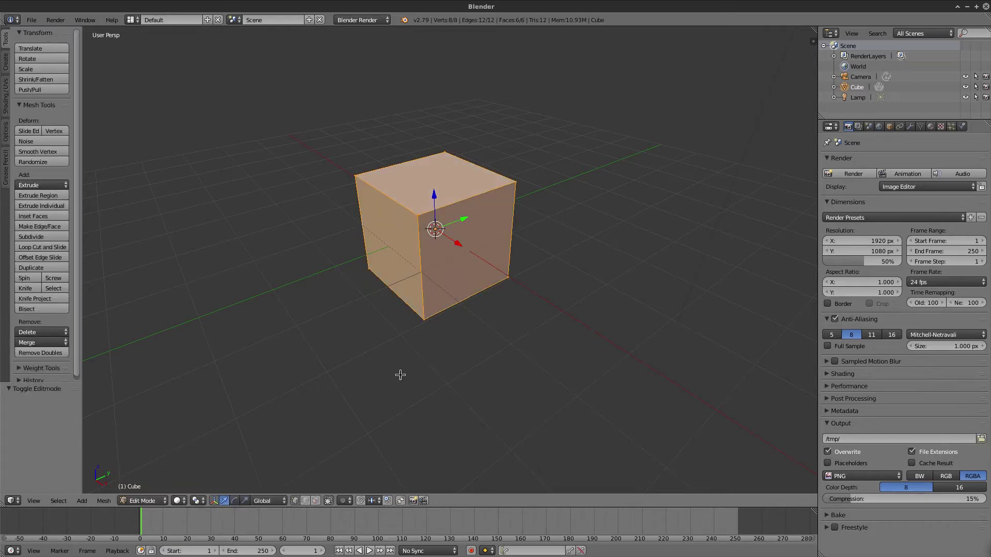
pyautogui.moveTo(497, 308)
pyautogui.mouseDown(button='middle')
pyautogui.moveTo(484, 266)
pyautogui.moveTo(485, 308)
pyautogui.moveTo(434, 221)
pyautogui.mouseUp(button='middle')
pyautogui.scroll(3, 363, 195)
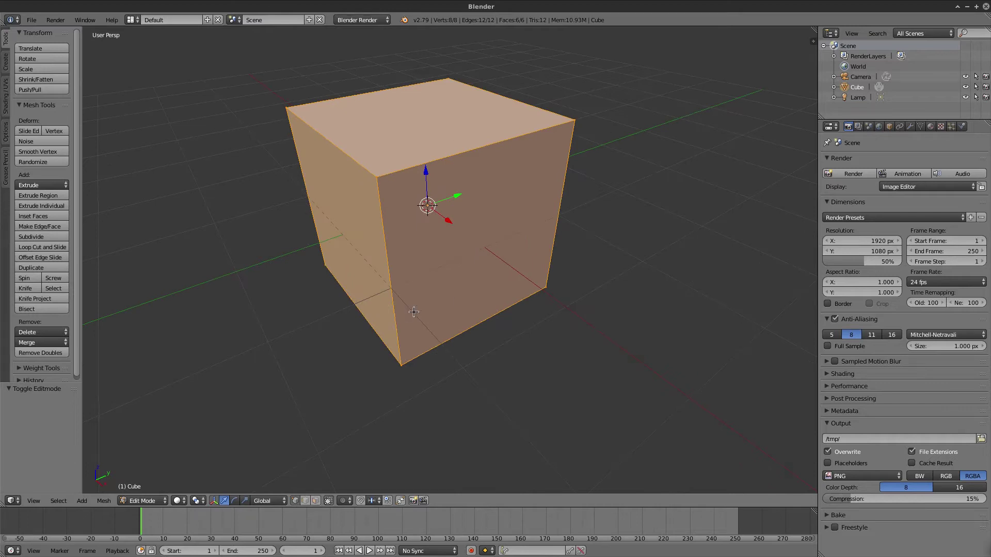
pyautogui.scroll(-5, 413, 312)
pyautogui.scroll(-2, 447, 320)
pyautogui.scroll(2, 452, 312)
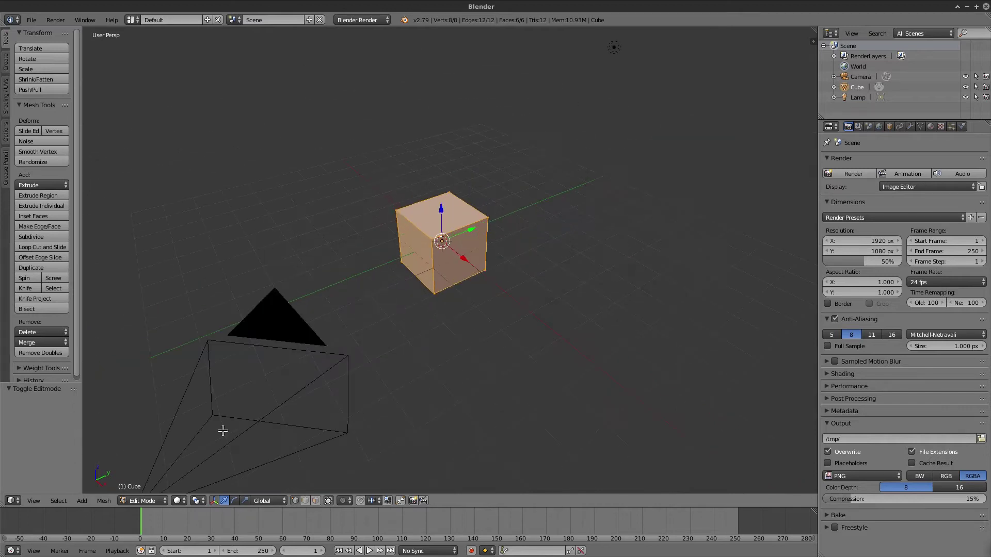
pyautogui.click(162, 502)
pyautogui.click(158, 486)
pyautogui.moveTo(548, 320)
pyautogui.mouseDown(button='middle')
pyautogui.moveTo(531, 298)
pyautogui.moveTo(450, 343)
pyautogui.moveTo(456, 305)
pyautogui.moveTo(426, 273)
pyautogui.mouseUp(button='middle')
pyautogui.scroll(-3, 475, 290)
pyautogui.scroll(3, 450, 346)
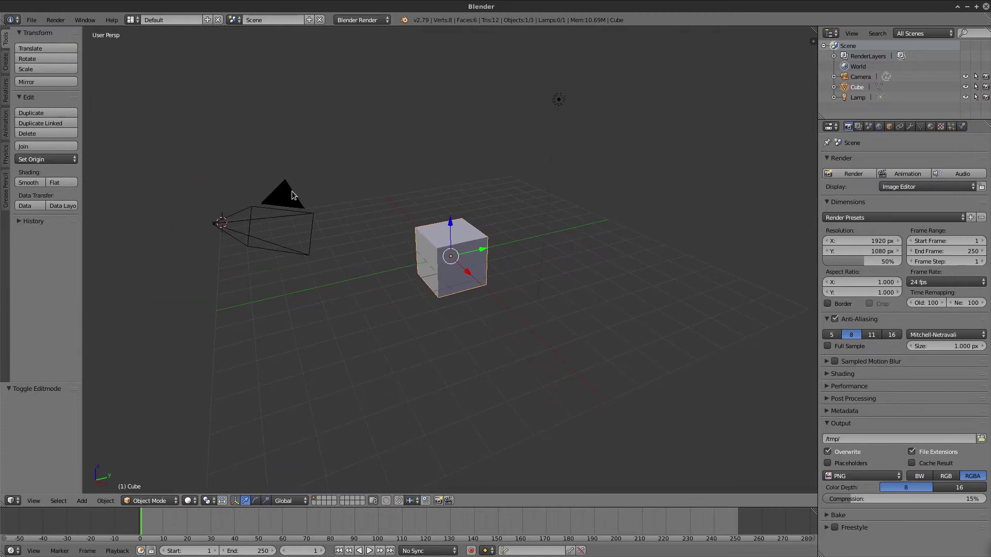
# Select the camera, cube and lamp in turn to compare the scene objects
pyautogui.rightClick(264, 213)
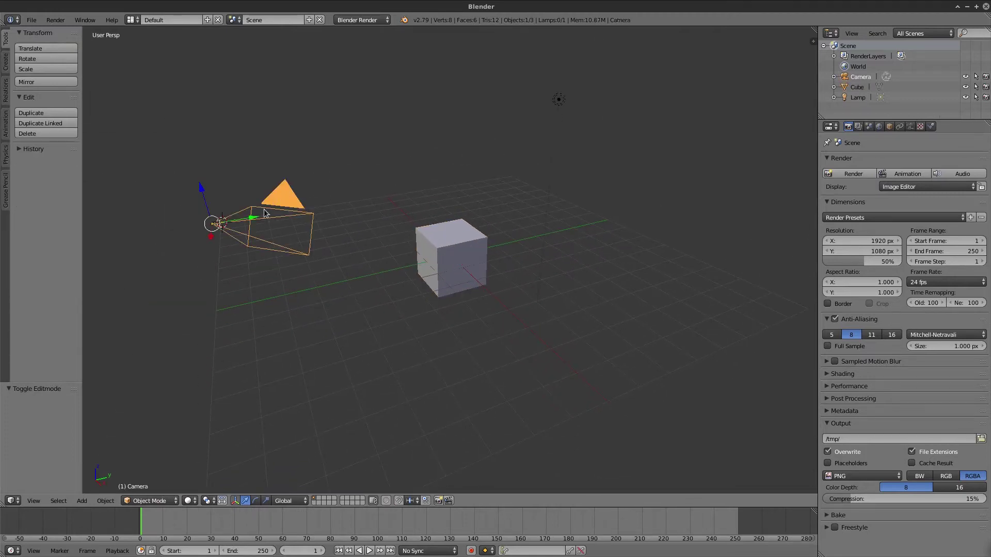
pyautogui.rightClick(433, 251)
pyautogui.rightClick(559, 104)
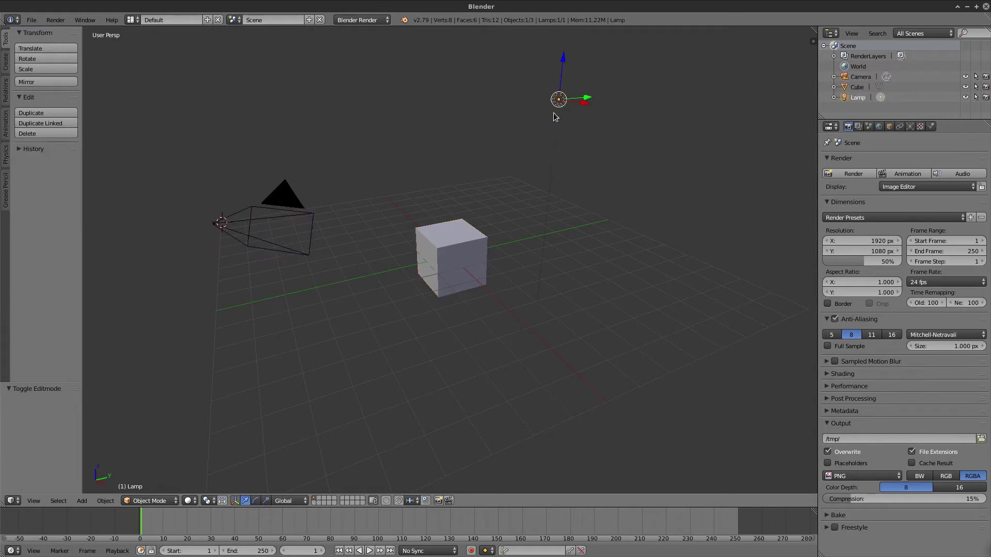
pyautogui.rightClick(450, 254)
pyautogui.rightClick(278, 199)
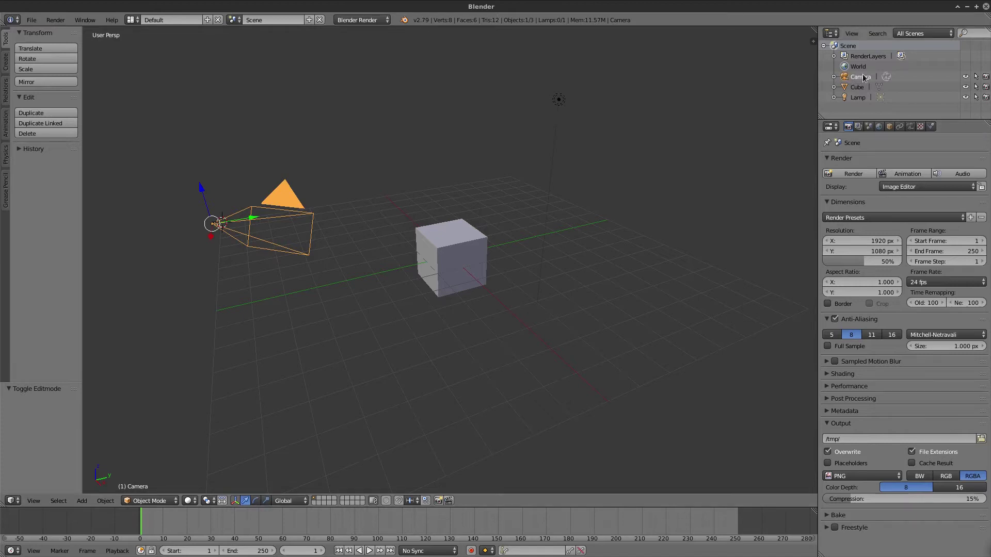
pyautogui.rightClick(561, 100)
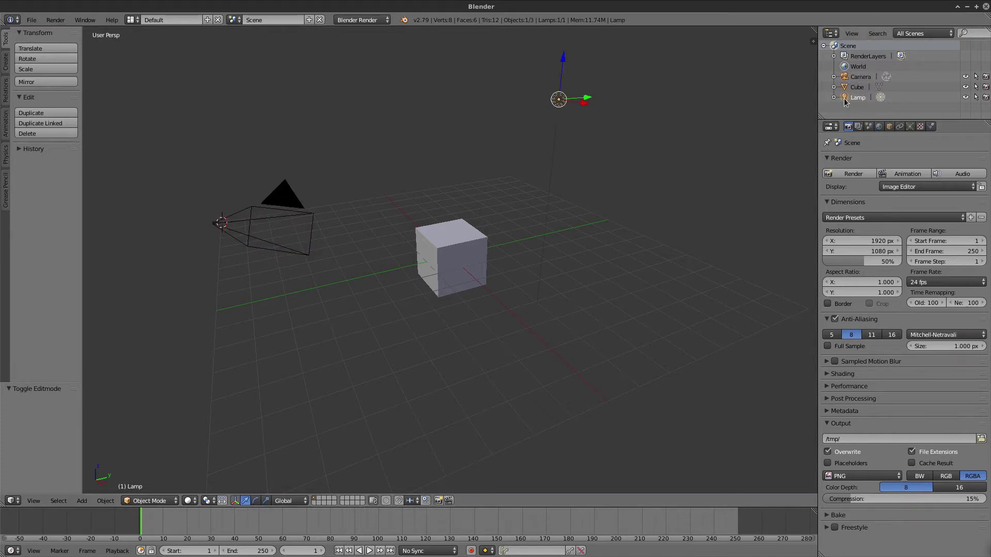
# Orbit and zoom in close on the cube, then select it
pyautogui.moveTo(413, 250)
pyautogui.mouseDown(button='middle')
pyautogui.moveTo(436, 281)
pyautogui.moveTo(673, 263)
pyautogui.moveTo(263, 267)
pyautogui.moveTo(239, 209)
pyautogui.moveTo(380, 279)
pyautogui.moveTo(449, 278)
pyautogui.moveTo(401, 274)
pyautogui.moveTo(430, 265)
pyautogui.mouseUp(button='middle')
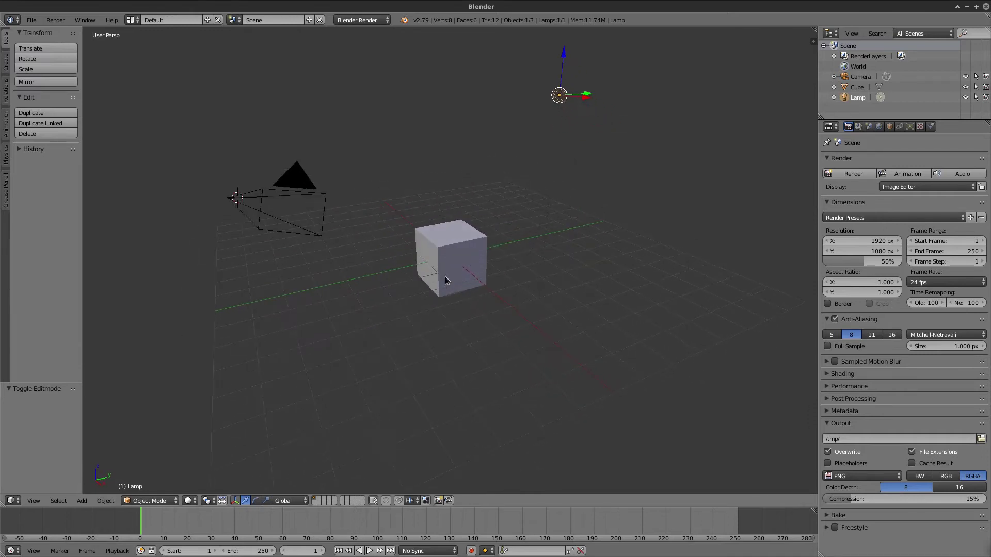
pyautogui.moveTo(459, 233)
pyautogui.mouseDown(button='middle')
pyautogui.moveTo(404, 226)
pyautogui.moveTo(486, 238)
pyautogui.moveTo(452, 246)
pyautogui.moveTo(463, 238)
pyautogui.mouseUp(button='middle')
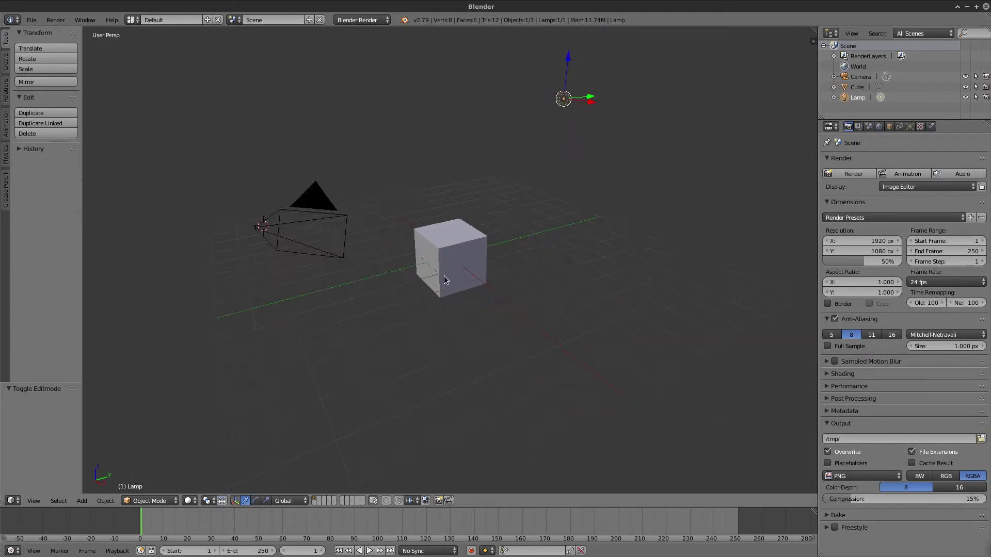
pyautogui.scroll(1, 444, 276)
pyautogui.scroll(2, 444, 276)
pyautogui.rightClick(437, 221)
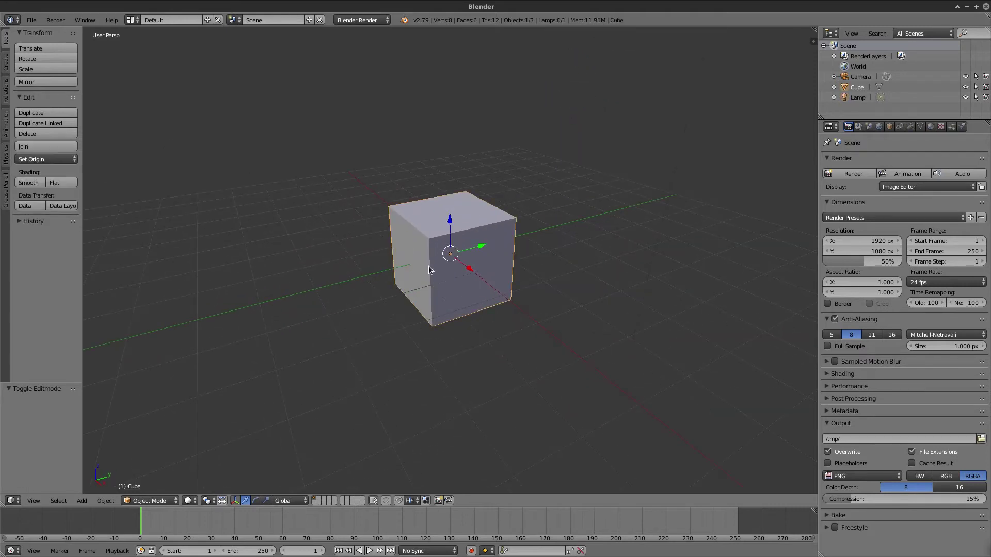
# Put the cube into Edit Mode, toggling out and back in with Tab
pyautogui.scroll(2, 450, 280)
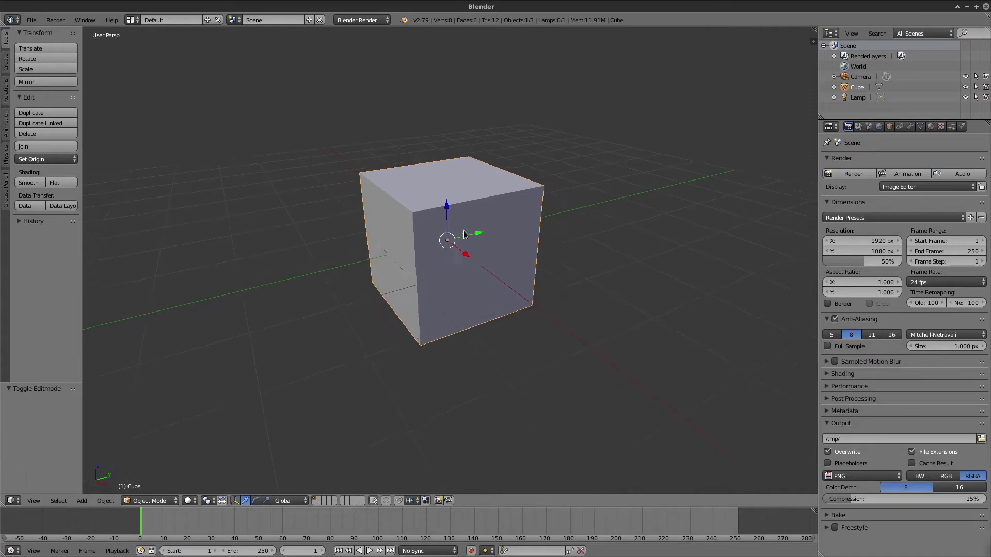
pyautogui.click(163, 502)
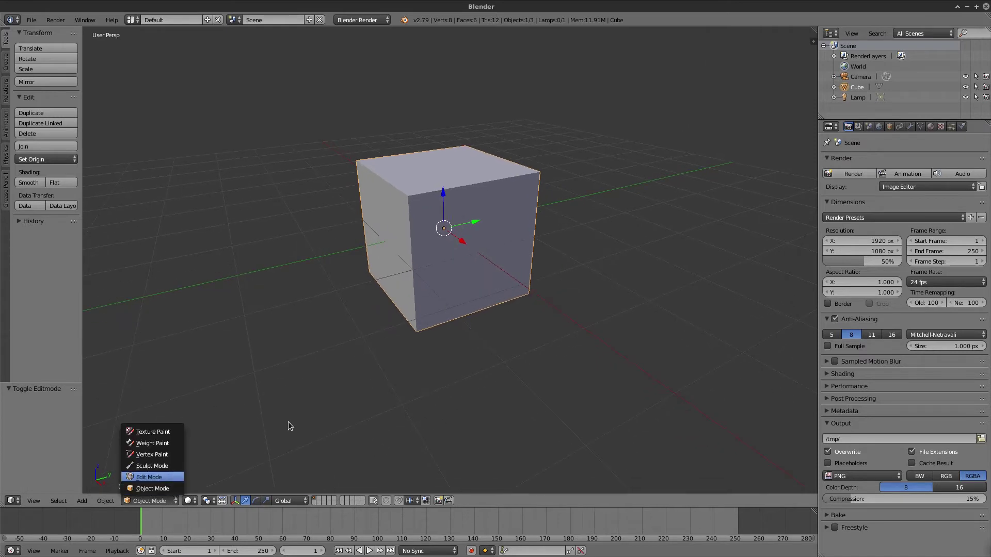
pyautogui.press('Tab')
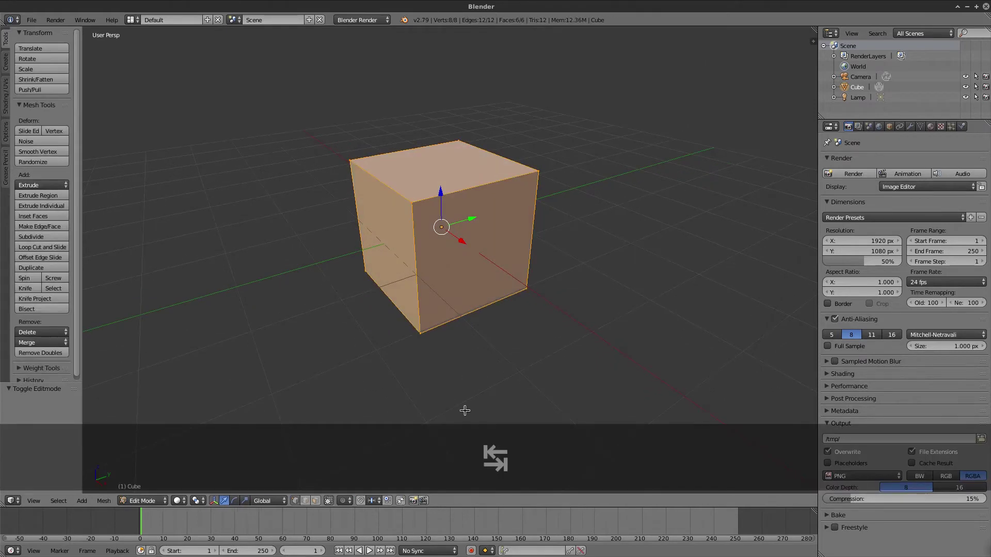
pyautogui.moveTo(438, 260)
pyautogui.mouseDown(button='middle')
pyautogui.moveTo(417, 290)
pyautogui.moveTo(441, 266)
pyautogui.mouseUp(button='middle')
pyautogui.press('Tab')
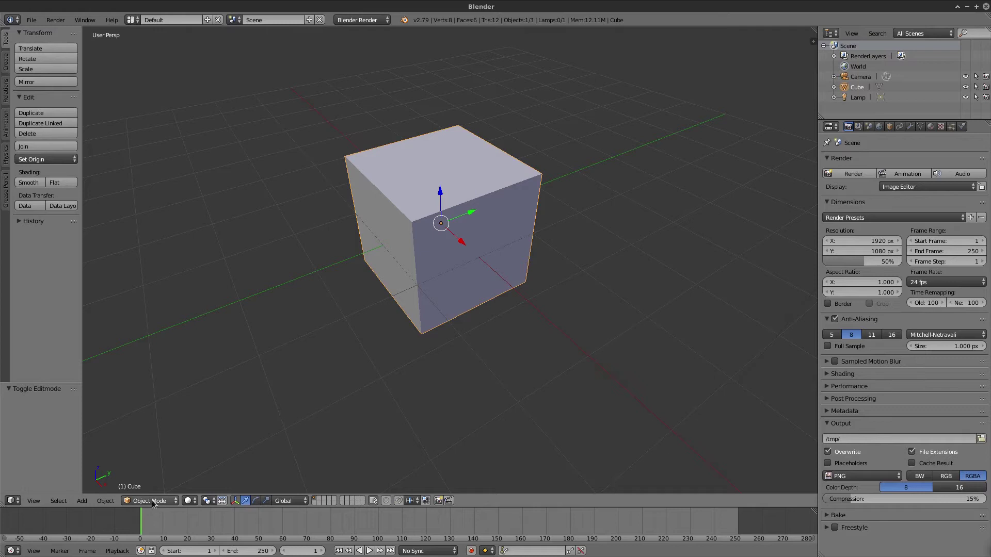
pyautogui.press('Tab')
pyautogui.moveTo(460, 288)
pyautogui.mouseDown(button='middle')
pyautogui.moveTo(491, 289)
pyautogui.moveTo(531, 239)
pyautogui.moveTo(464, 231)
pyautogui.moveTo(465, 287)
pyautogui.moveTo(480, 288)
pyautogui.moveTo(468, 312)
pyautogui.mouseUp(button='middle')
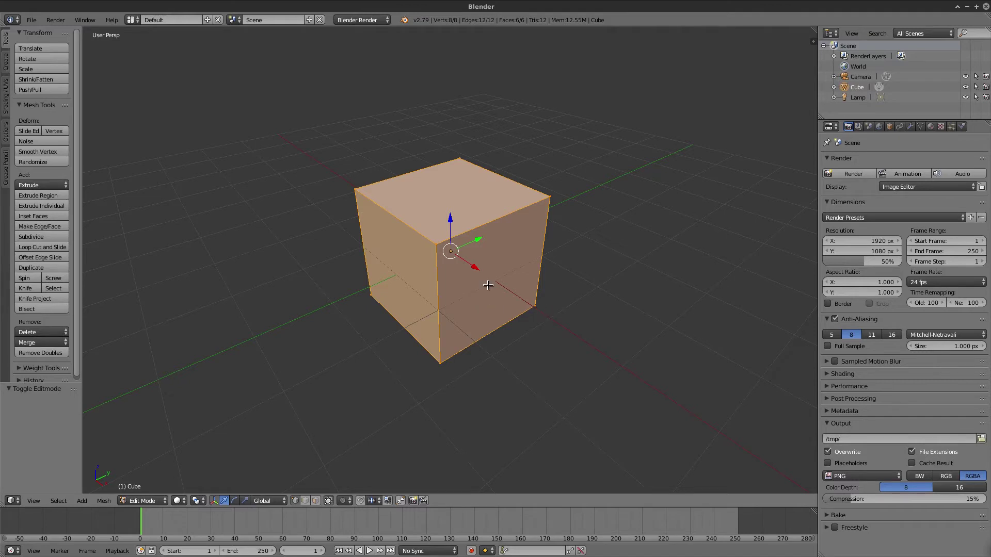
# Select each of the cube's eight corner vertices in turn, then pick one edge in edge mode
pyautogui.rightClick(436, 248)
pyautogui.rightClick(549, 196)
pyautogui.rightClick(438, 361)
pyautogui.rightClick(371, 295)
pyautogui.rightClick(355, 189)
pyautogui.rightClick(460, 158)
pyautogui.rightClick(541, 196)
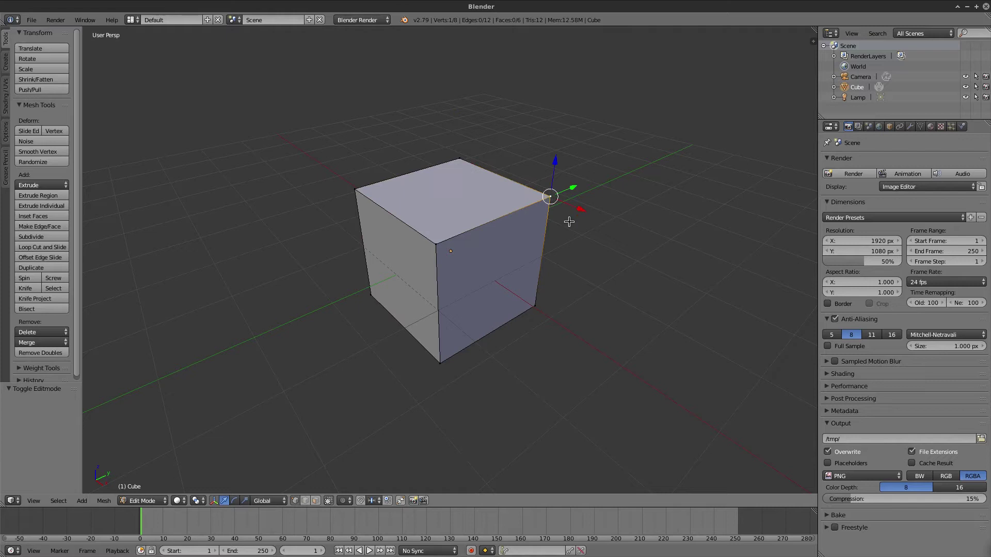
pyautogui.rightClick(537, 303)
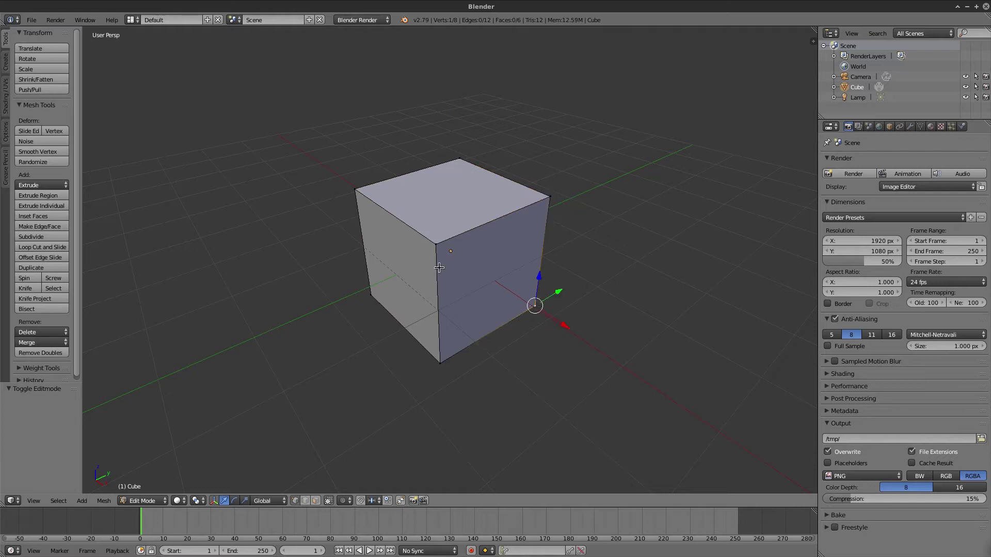
pyautogui.click(304, 501)
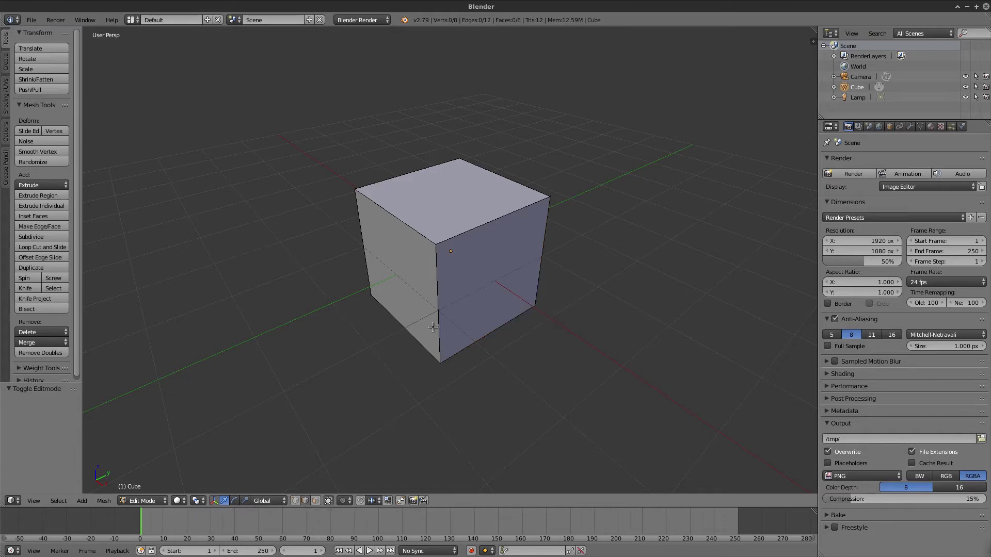
pyautogui.rightClick(461, 238)
# Select an edge, then the right face in face mode, then one top corner vertex
pyautogui.rightClick(415, 230)
pyautogui.click(316, 502)
pyautogui.rightClick(500, 295)
pyautogui.moveTo(395, 292)
pyautogui.mouseDown(button='middle')
pyautogui.moveTo(405, 268)
pyautogui.moveTo(520, 307)
pyautogui.mouseUp(button='middle')
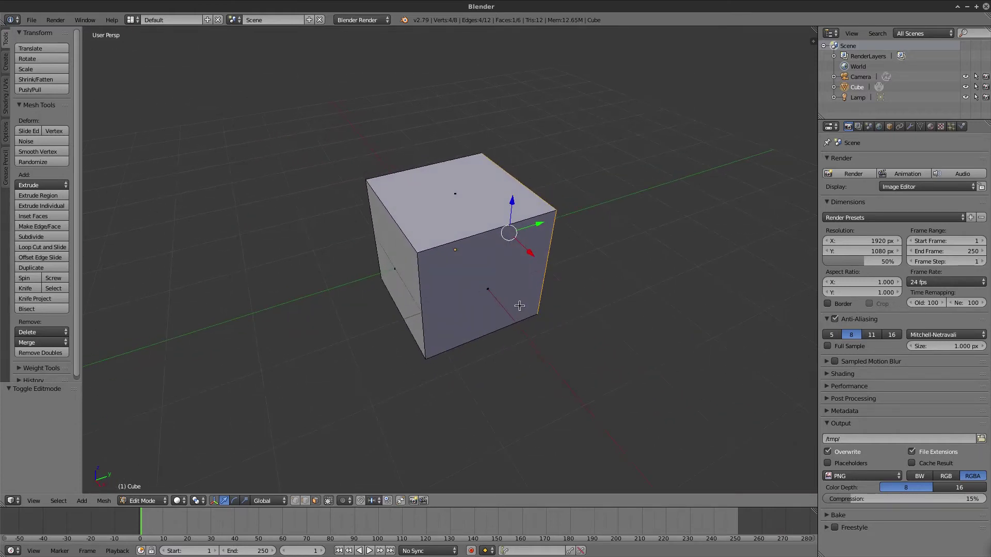
pyautogui.click(314, 501)
pyautogui.click(305, 502)
pyautogui.click(296, 500)
pyautogui.rightClick(416, 263)
pyautogui.moveTo(427, 261)
pyautogui.mouseDown(button='middle')
pyautogui.moveTo(531, 276)
pyautogui.moveTo(541, 266)
pyautogui.moveTo(525, 274)
pyautogui.moveTo(470, 250)
pyautogui.mouseUp(button='middle')
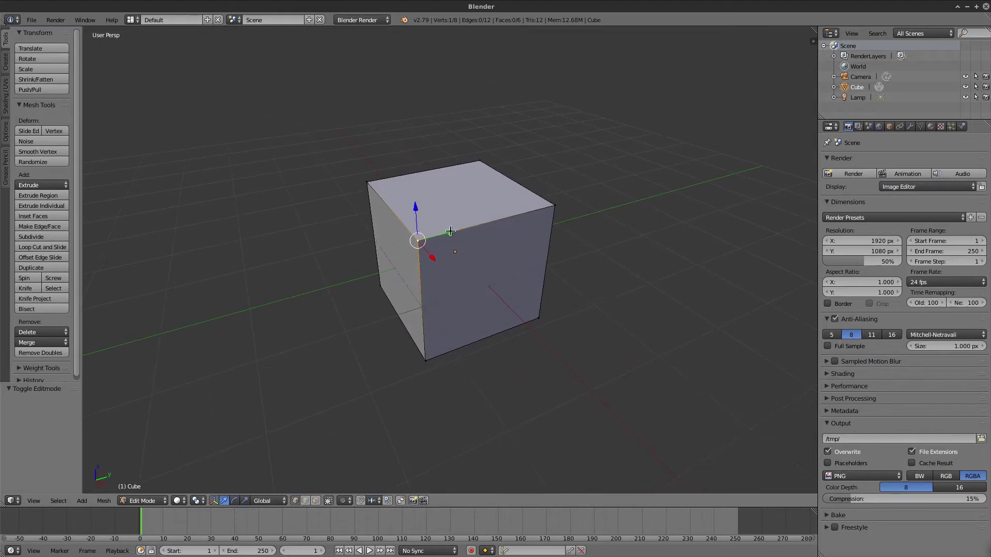
pyautogui.press('g')
pyautogui.press('y')
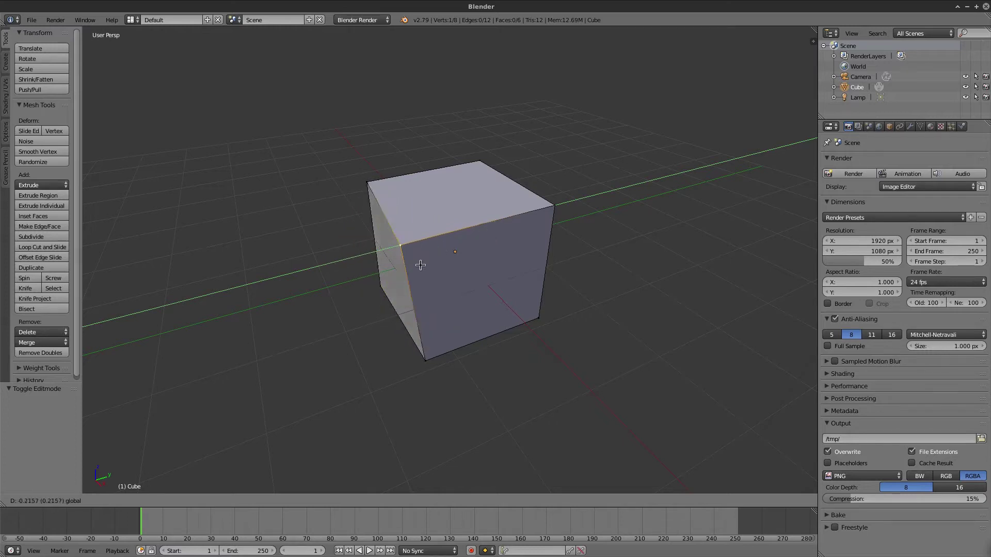
pyautogui.click(511, 247)
pyautogui.hotkey('ctrl', 'z')
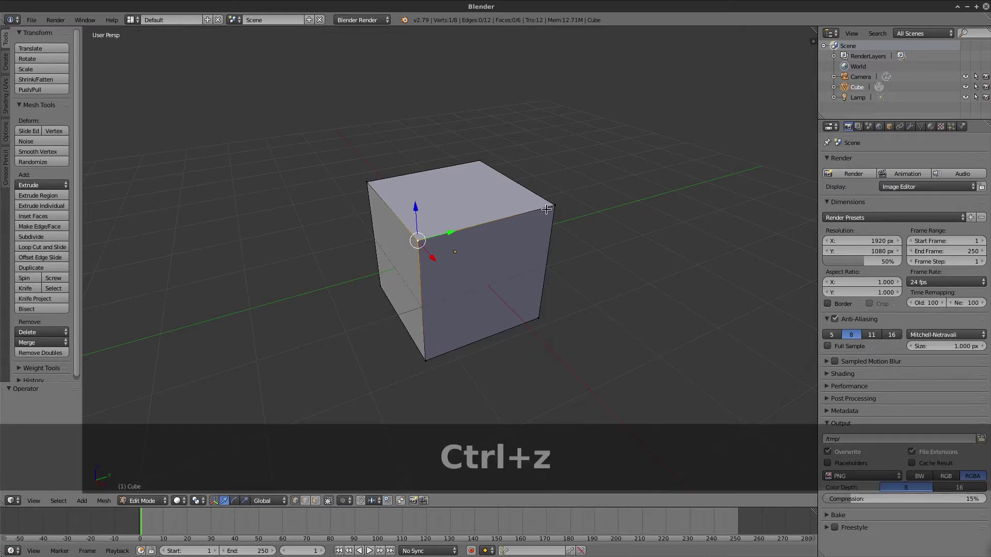
pyautogui.rightClick(555, 209)
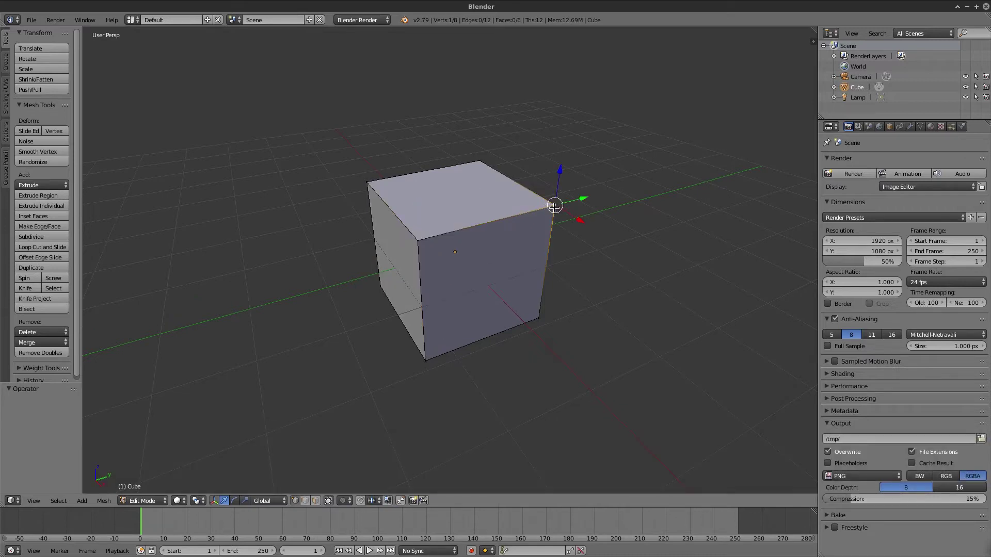
pyautogui.rightClick(418, 244)
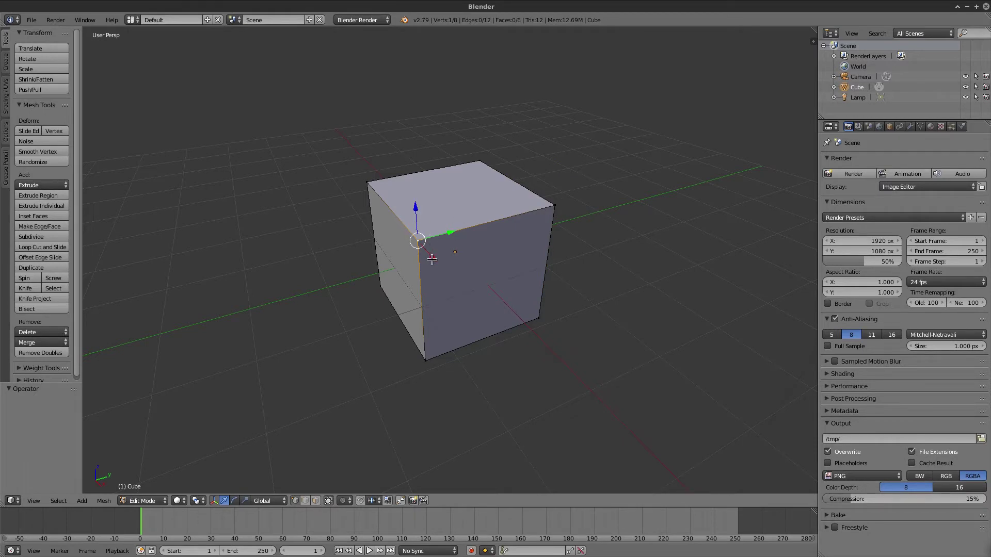
pyautogui.moveTo(453, 233); pyautogui.dragTo(340, 266)
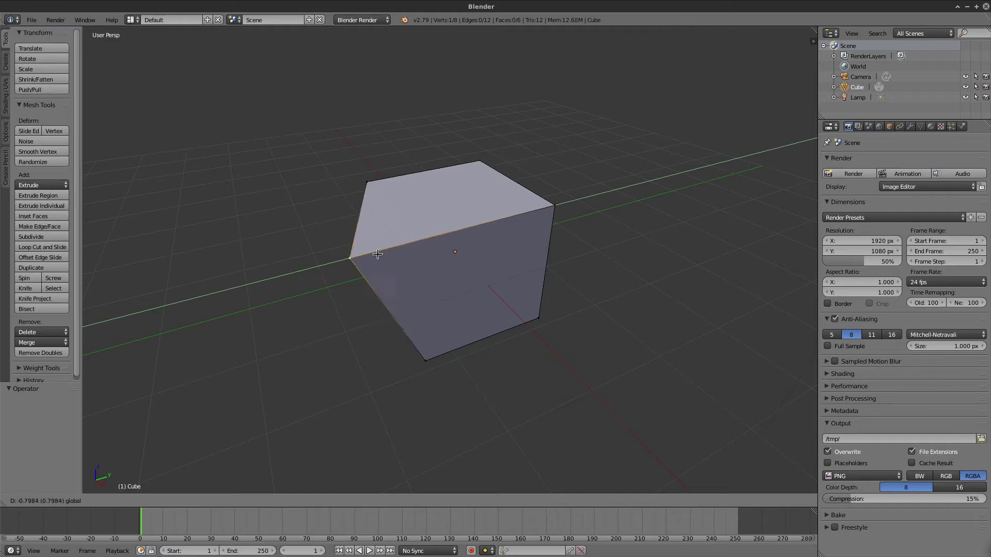
pyautogui.hotkey('ctrl', 'z')
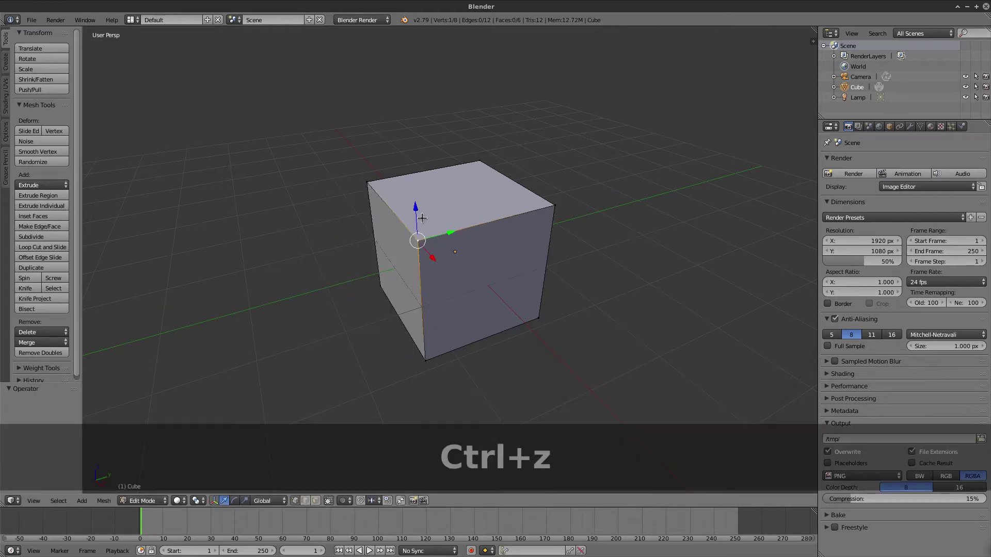
pyautogui.moveTo(415, 208); pyautogui.dragTo(401, 128)
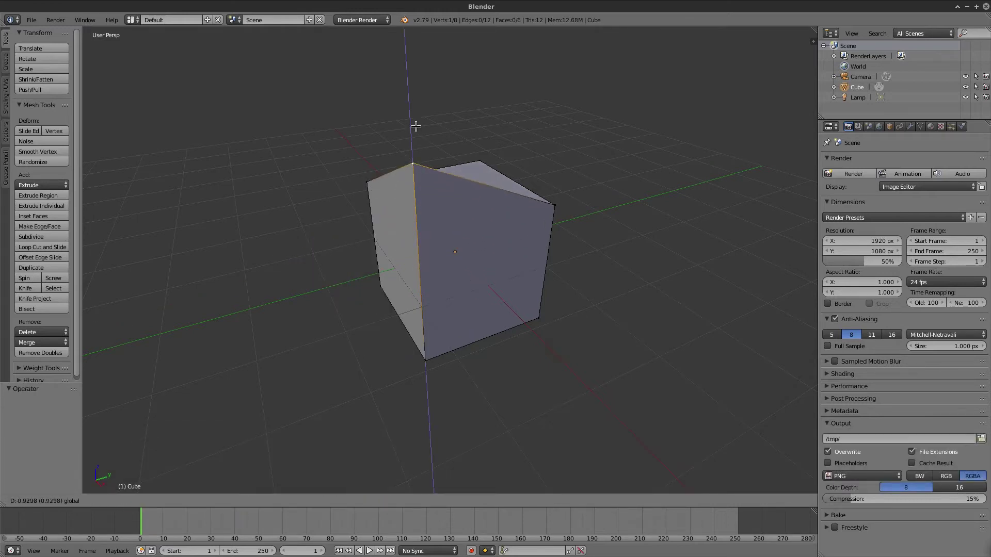
pyautogui.moveTo(401, 128)
pyautogui.mouseDown()
pyautogui.moveTo(441, 155)
pyautogui.moveTo(542, 148)
pyautogui.moveTo(281, 222)
pyautogui.moveTo(335, 316)
pyautogui.moveTo(362, 114)
pyautogui.moveTo(370, 332)
pyautogui.mouseUp()
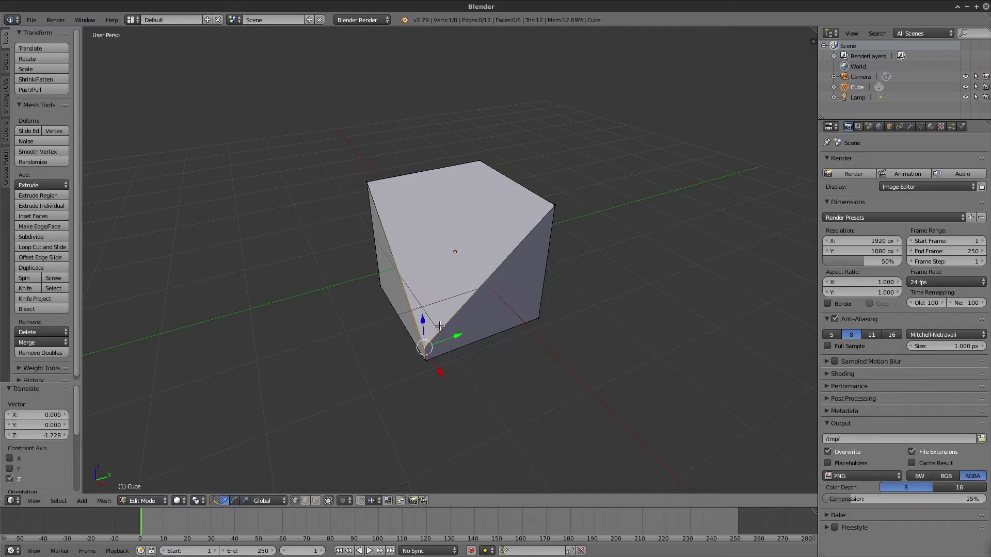
pyautogui.hotkey('ctrl', 'z')
pyautogui.moveTo(433, 260); pyautogui.dragTo(534, 365)
pyautogui.hotkey('ctrl', 'z')
pyautogui.scroll(-6, 448, 273)
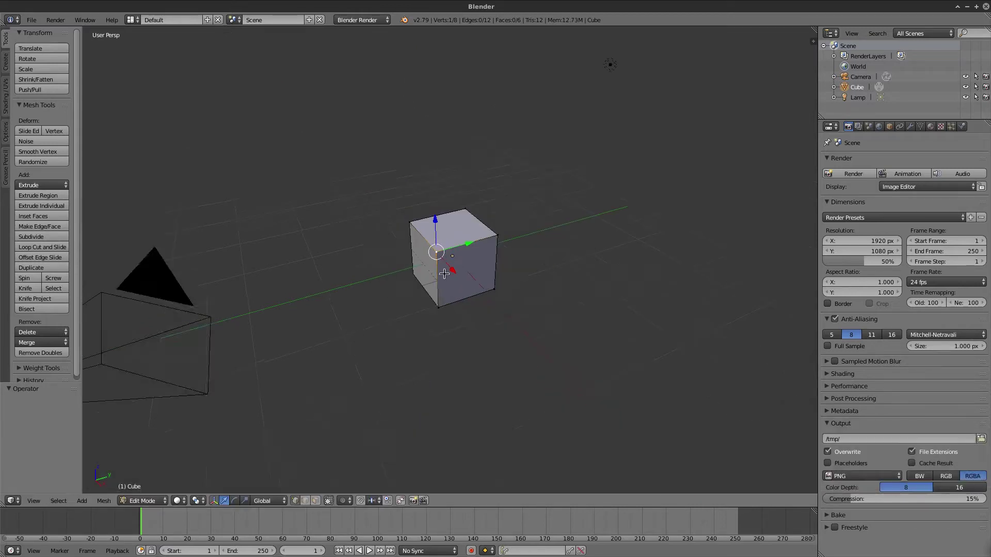
pyautogui.scroll(5, 439, 268)
pyautogui.scroll(1, 432, 263)
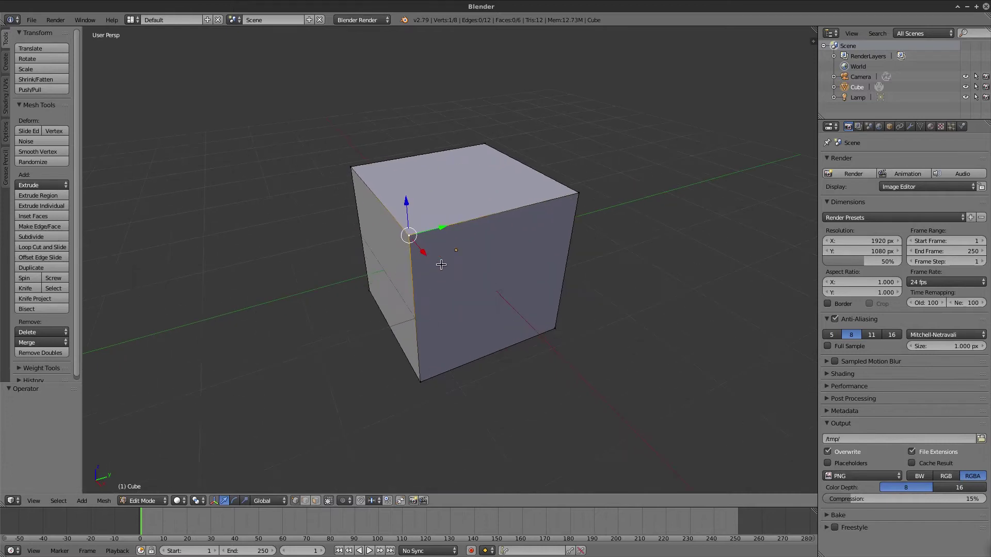
pyautogui.scroll(2, 436, 264)
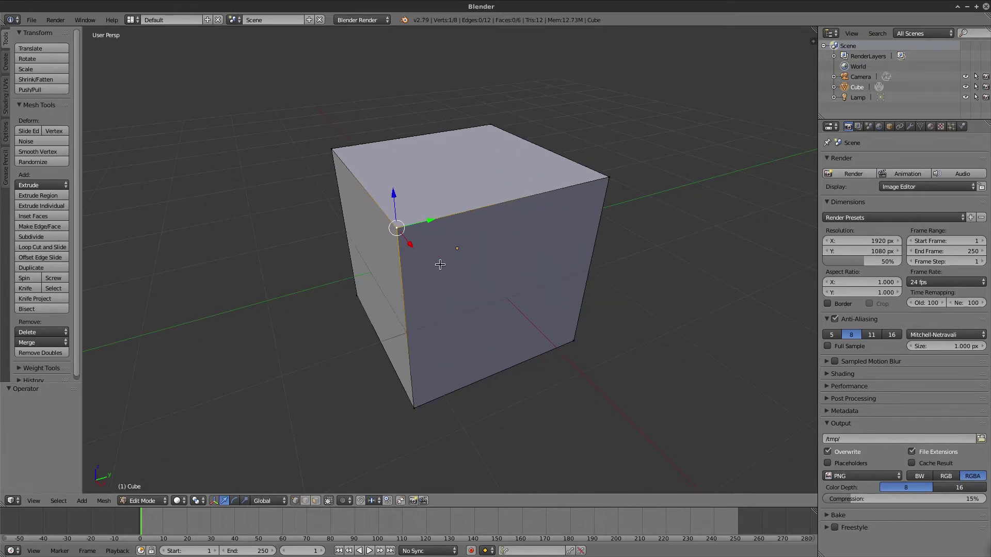
pyautogui.press('g')
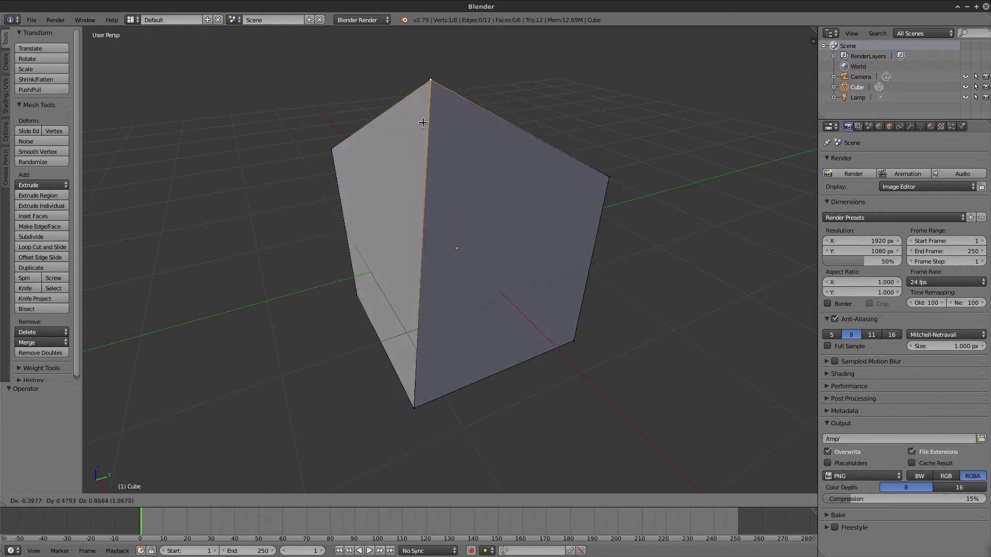
pyautogui.press('y')
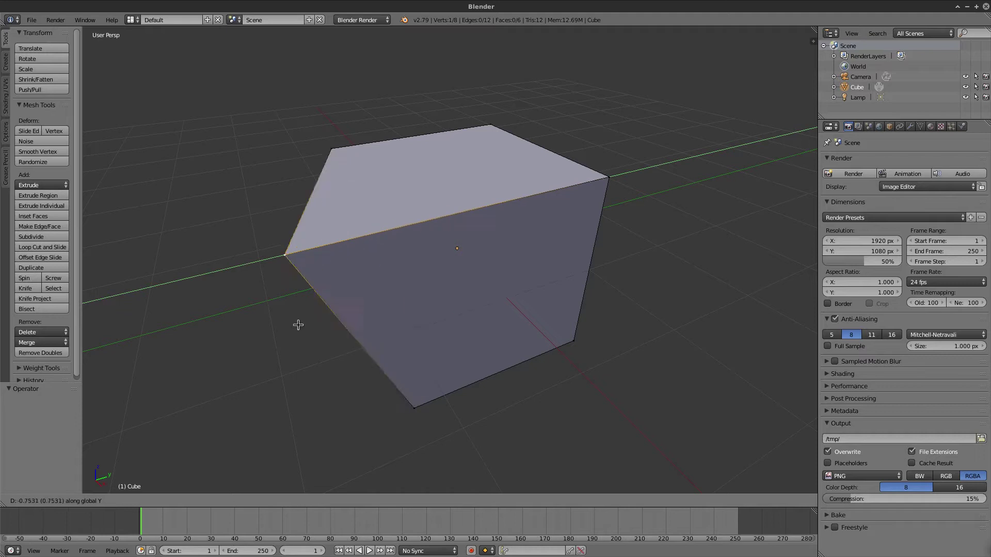
pyautogui.press('x')
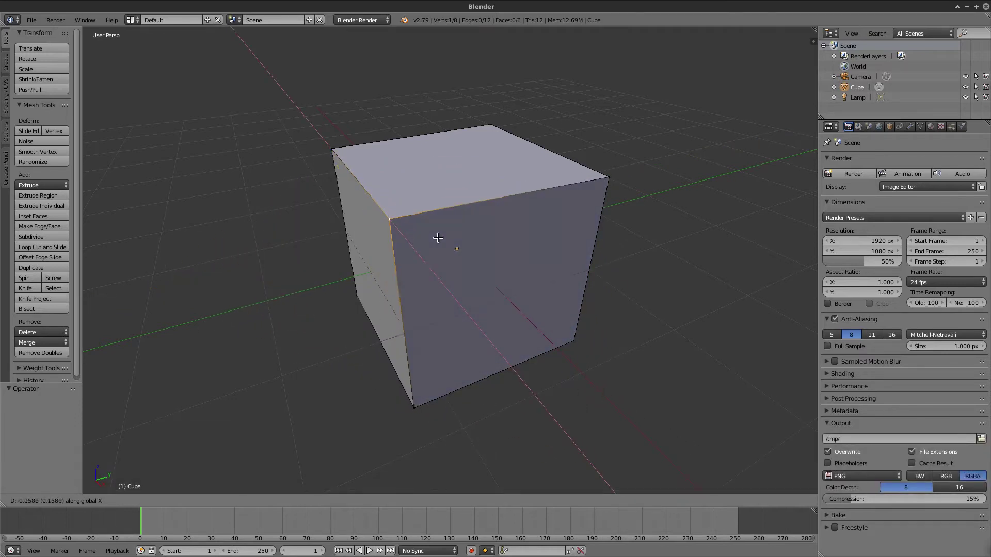
pyautogui.press('z')
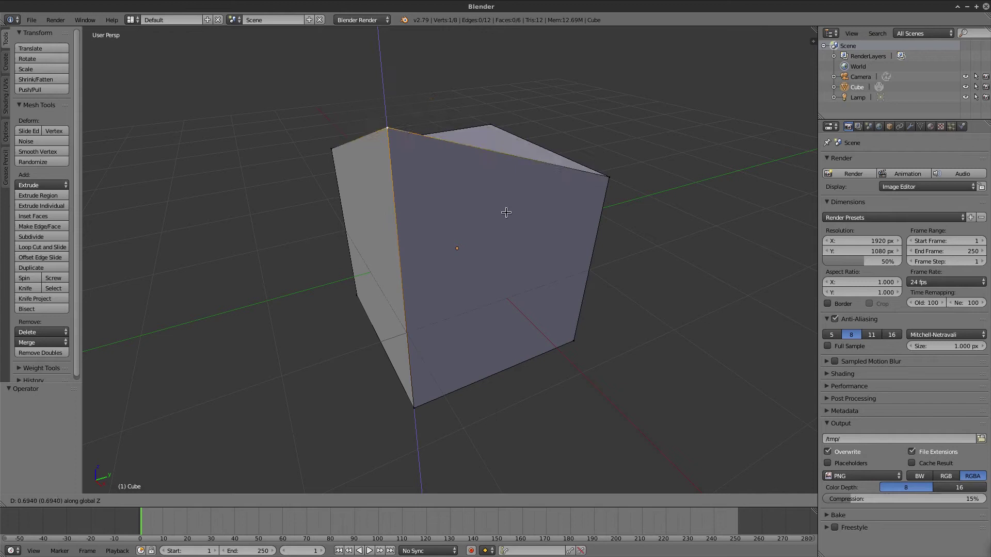
pyautogui.click(468, 234)
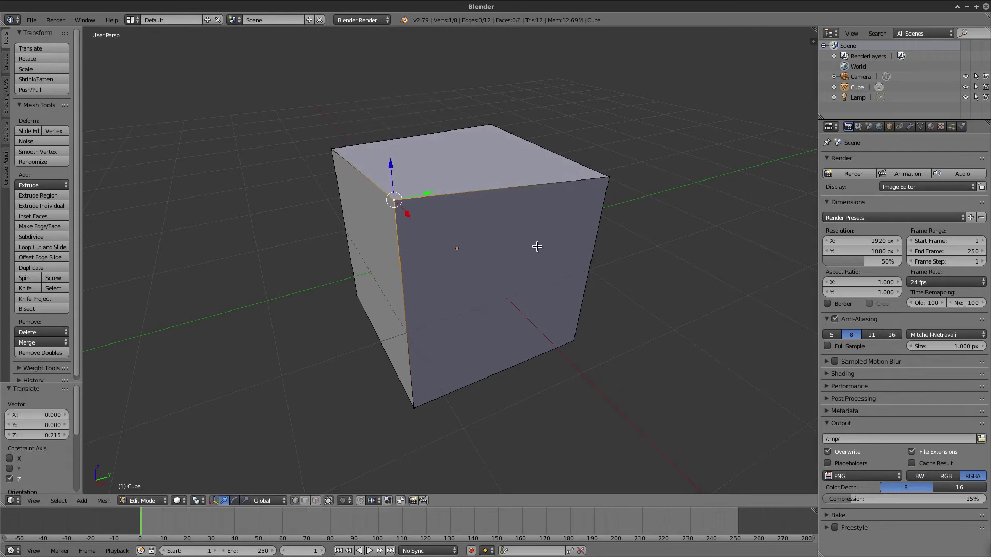
pyautogui.hotkey('ctrl', 'z')
pyautogui.scroll(-5, 468, 242)
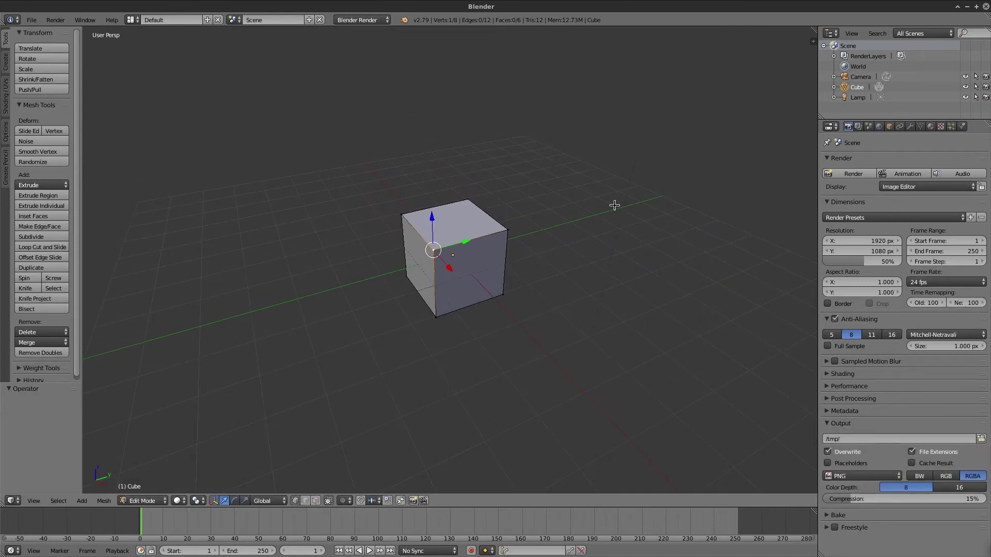
pyautogui.moveTo(439, 113)
pyautogui.mouseDown(button='middle')
pyautogui.moveTo(465, 223)
pyautogui.moveTo(580, 224)
pyautogui.moveTo(504, 234)
pyautogui.moveTo(434, 301)
pyautogui.mouseUp(button='middle')
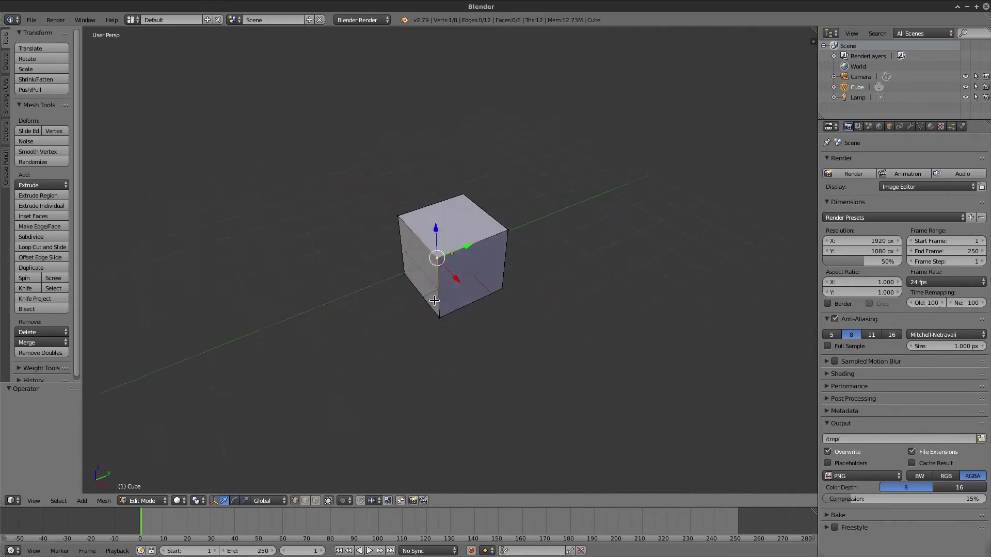
pyautogui.scroll(2, 434, 301)
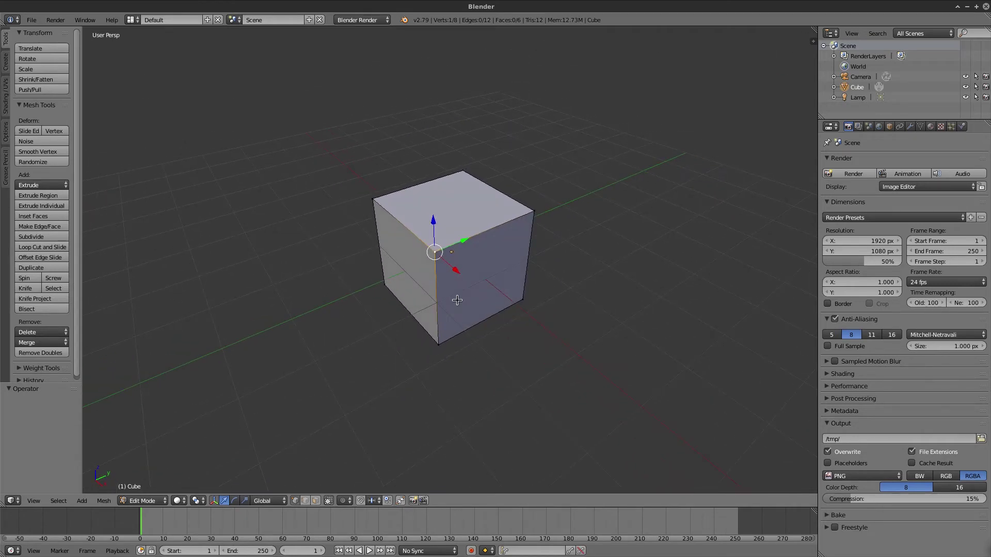
pyautogui.moveTo(456, 300)
pyautogui.mouseDown(button='middle')
pyautogui.moveTo(476, 276)
pyautogui.moveTo(451, 300)
pyautogui.mouseUp(button='middle')
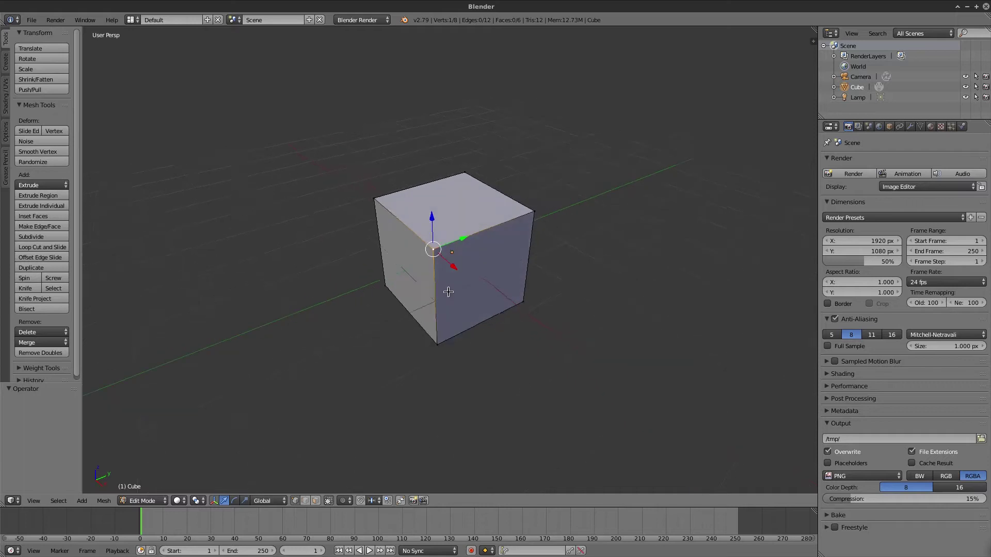
pyautogui.scroll(2, 476, 220)
pyautogui.press('g')
pyautogui.press('z')
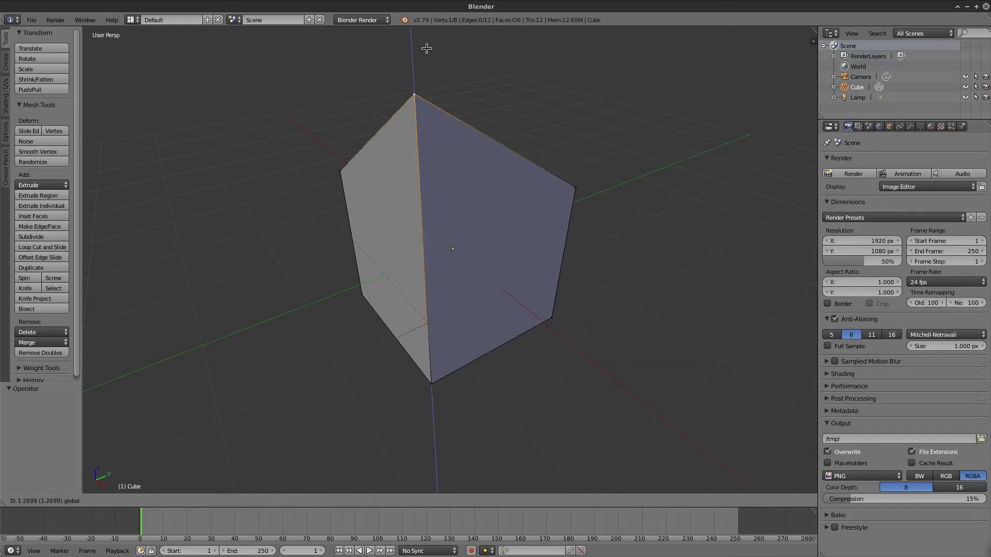
pyautogui.hotkey('ctrl', 'z')
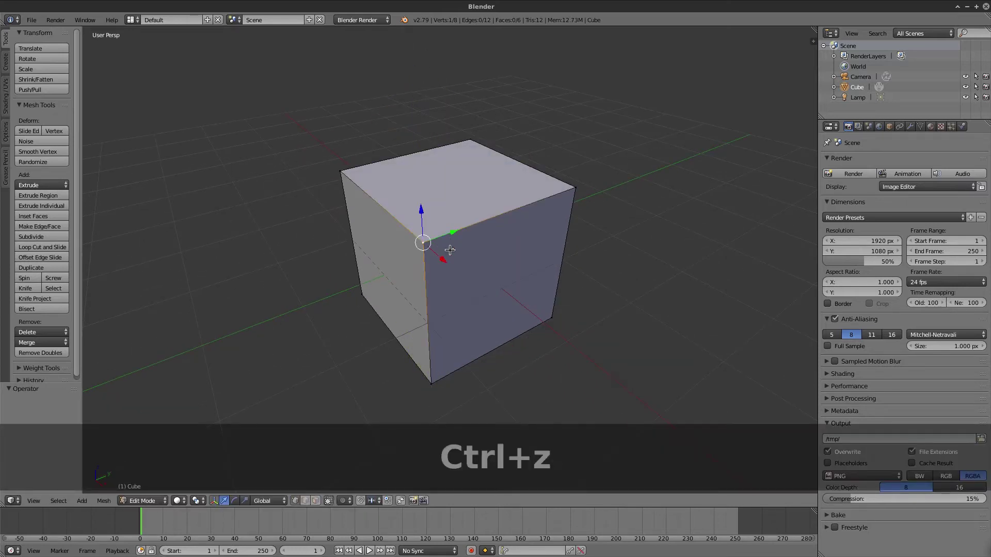
pyautogui.press('g')
pyautogui.click(392, 306)
pyautogui.hotkey('ctrl', 'z')
pyautogui.moveTo(529, 270)
pyautogui.mouseDown(button='middle')
pyautogui.moveTo(725, 238)
pyautogui.moveTo(516, 258)
pyautogui.moveTo(444, 292)
pyautogui.moveTo(393, 268)
pyautogui.mouseUp(button='middle')
pyautogui.scroll(-3, 516, 258)
pyautogui.scroll(1, 470, 290)
pyautogui.scroll(-2, 470, 290)
pyautogui.scroll(1, 392, 268)
pyautogui.press('g')
pyautogui.press('y')
pyautogui.click(310, 282)
pyautogui.hotkey('ctrl', 'z')
pyautogui.press('g')
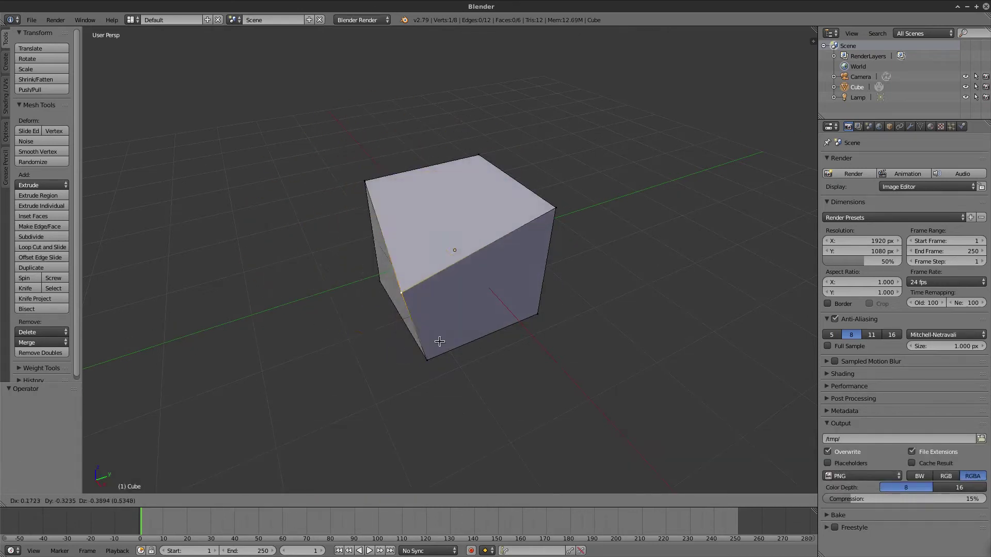
pyautogui.click(434, 333)
pyautogui.hotkey('ctrl', 'z')
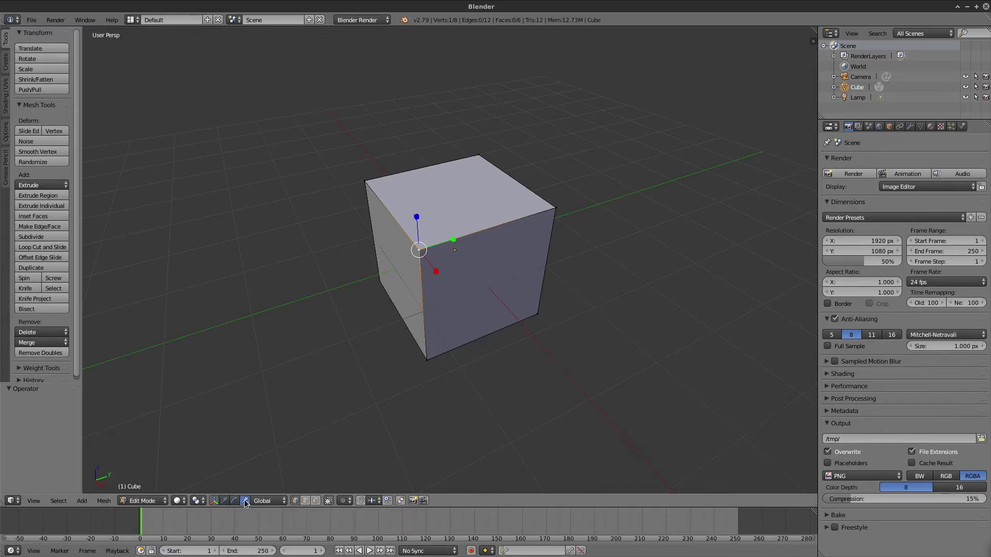
# Trial-stretch the mesh along Y and flatten it along Z, then undo both
pyautogui.click(225, 501)
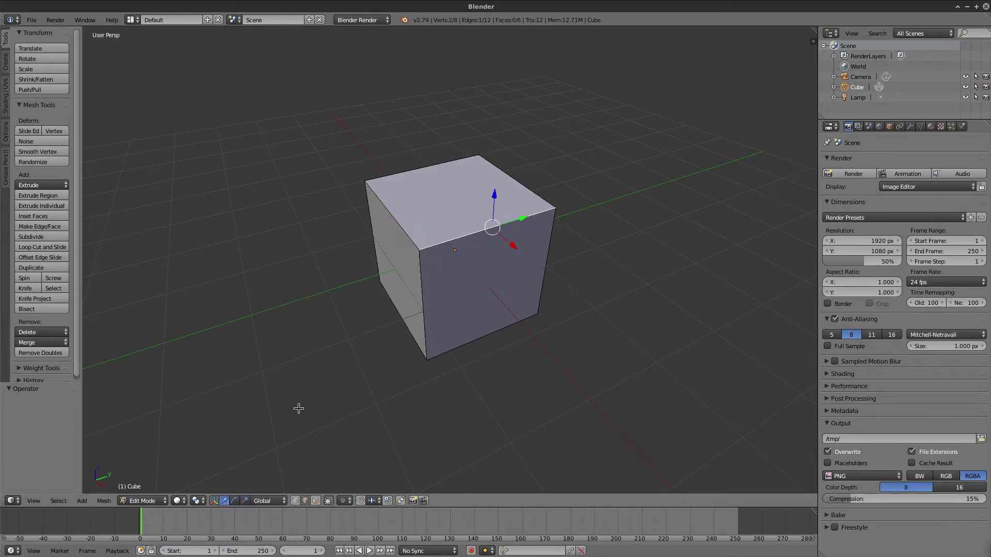
pyautogui.click(245, 501)
pyautogui.moveTo(530, 216)
pyautogui.mouseDown()
pyautogui.moveTo(599, 194)
pyautogui.moveTo(573, 206)
pyautogui.moveTo(581, 203)
pyautogui.mouseUp()
pyautogui.moveTo(580, 203)
pyautogui.mouseDown(button='middle')
pyautogui.moveTo(549, 247)
pyautogui.moveTo(593, 227)
pyautogui.moveTo(642, 241)
pyautogui.moveTo(633, 256)
pyautogui.moveTo(635, 206)
pyautogui.moveTo(411, 251)
pyautogui.moveTo(514, 228)
pyautogui.mouseUp(button='middle')
pyautogui.moveTo(500, 180); pyautogui.dragTo(503, 148)
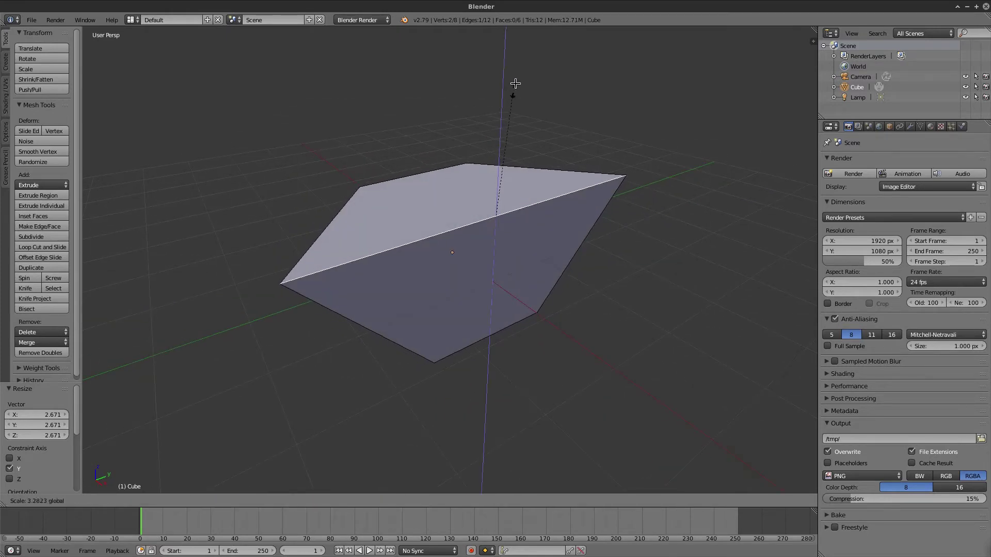
pyautogui.click(590, 110)
pyautogui.hotkey('ctrl', 'z')
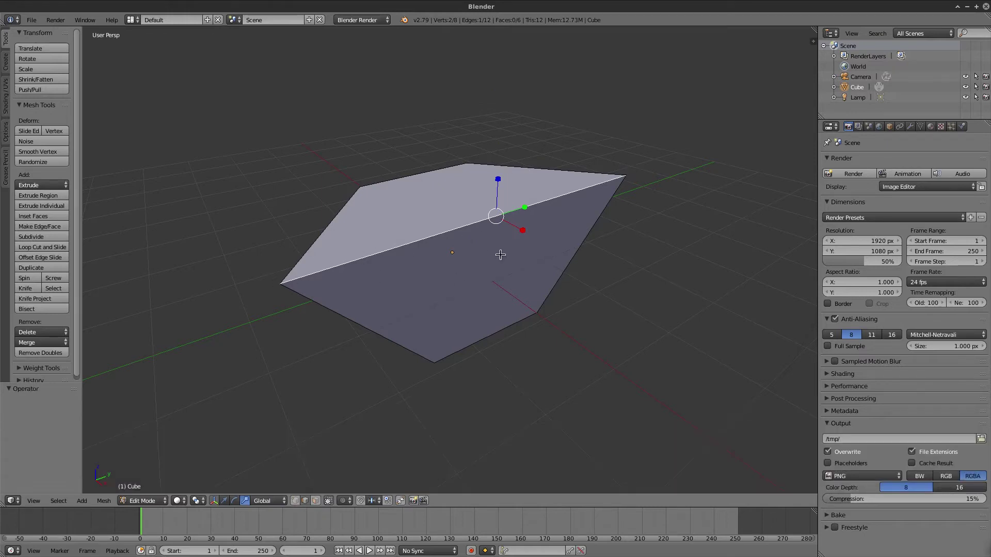
pyautogui.hotkey('ctrl', 'z')
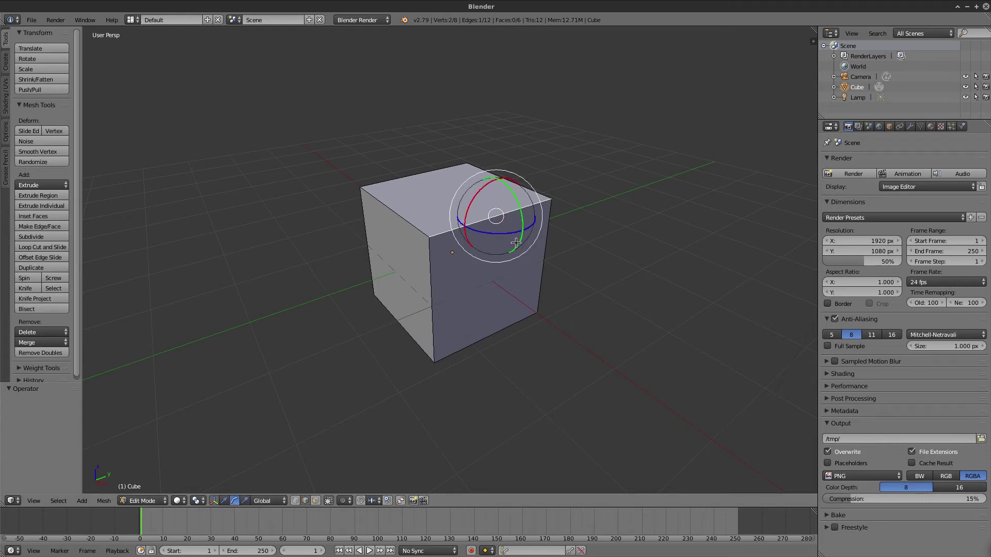
pyautogui.moveTo(516, 243); pyautogui.dragTo(571, 255, button='middle')
pyautogui.scroll(3, 542, 203)
pyautogui.moveTo(542, 204)
pyautogui.mouseDown(button='middle')
pyautogui.moveTo(531, 217)
pyautogui.moveTo(580, 217)
pyautogui.mouseUp(button='middle')
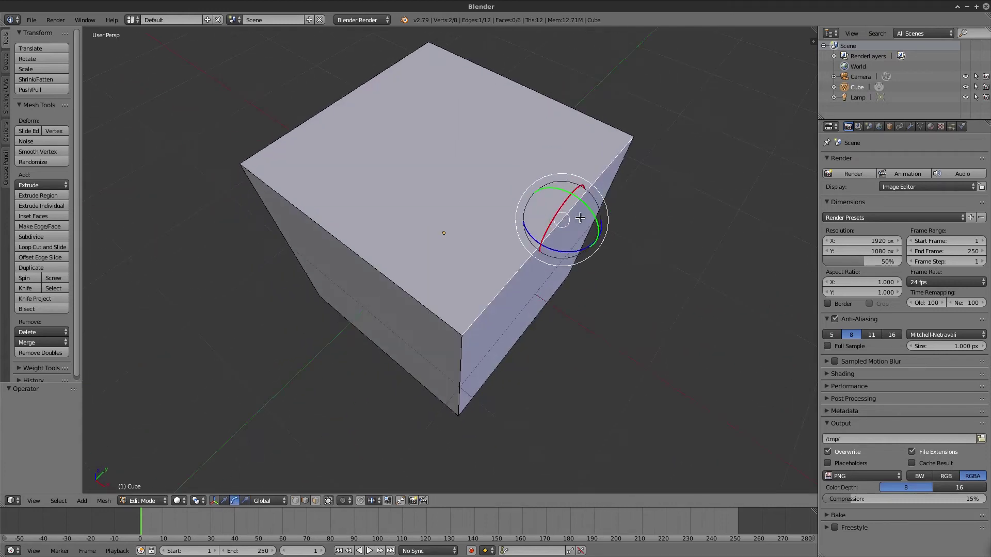
pyautogui.moveTo(597, 224); pyautogui.dragTo(588, 209)
pyautogui.moveTo(618, 269)
pyautogui.mouseDown()
pyautogui.moveTo(572, 250)
pyautogui.moveTo(592, 248)
pyautogui.moveTo(526, 254)
pyautogui.moveTo(465, 222)
pyautogui.moveTo(580, 239)
pyautogui.moveTo(624, 228)
pyautogui.moveTo(535, 235)
pyautogui.moveTo(602, 228)
pyautogui.mouseUp()
pyautogui.hotkey('ctrl', 'z')
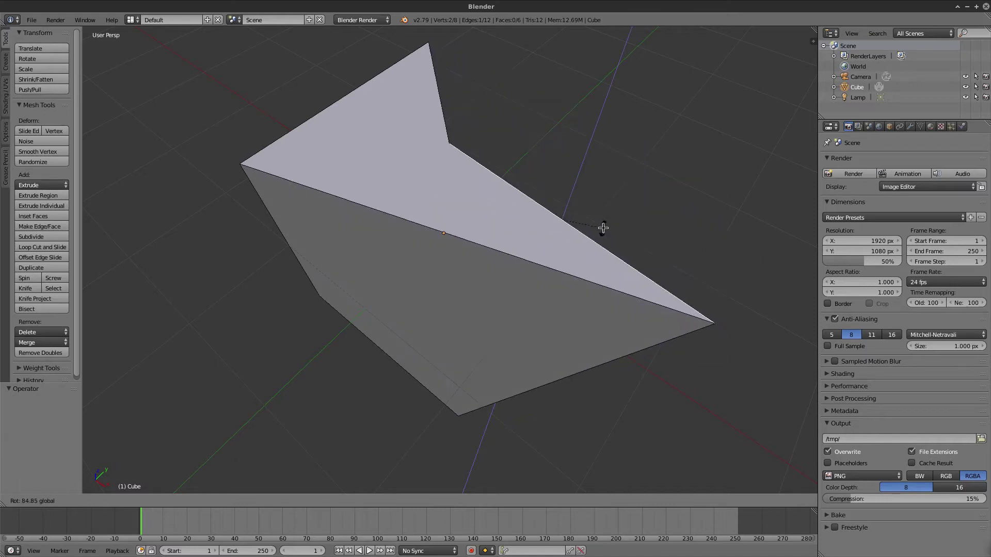
pyautogui.hotkey('ctrl', 'z')
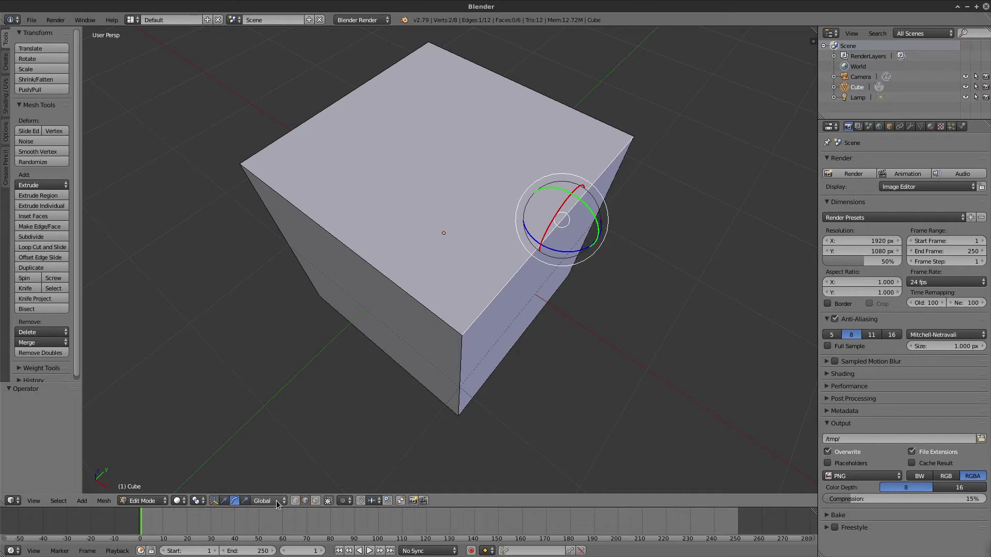
pyautogui.rightClick(529, 335)
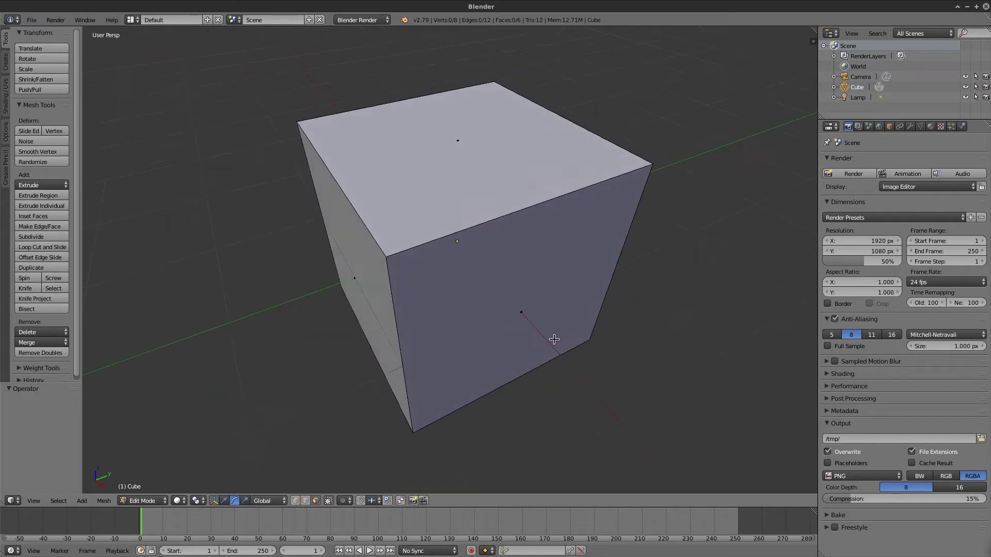
pyautogui.press('r')
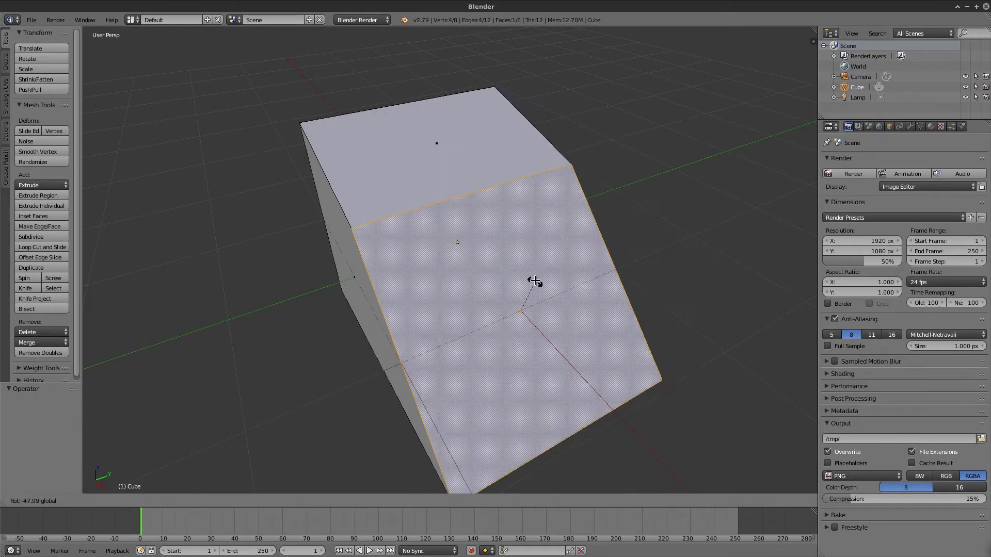
pyautogui.click(535, 281)
pyautogui.moveTo(535, 284); pyautogui.dragTo(567, 281, button='middle')
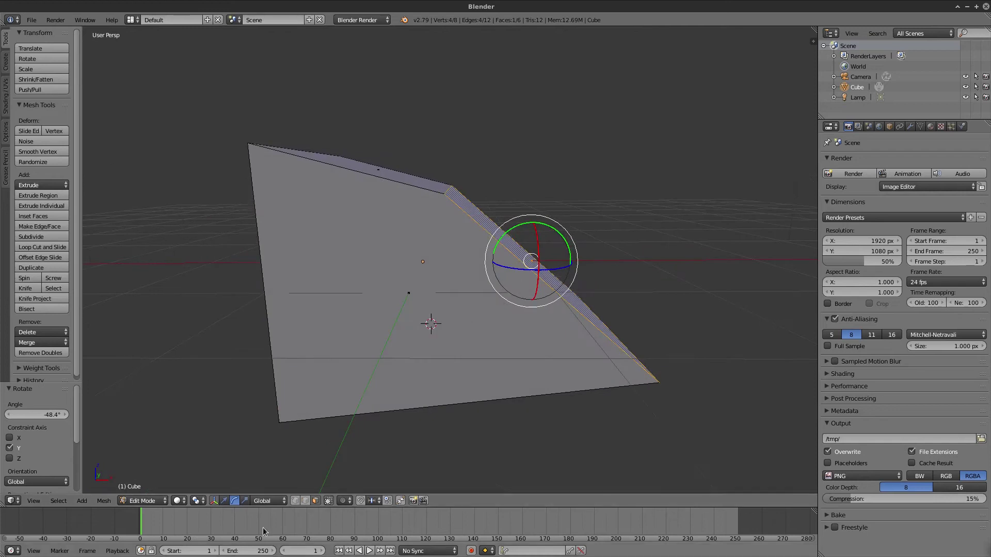
pyautogui.click(224, 500)
pyautogui.moveTo(569, 262)
pyautogui.mouseDown()
pyautogui.moveTo(464, 263)
pyautogui.moveTo(494, 271)
pyautogui.mouseUp()
pyautogui.click(245, 501)
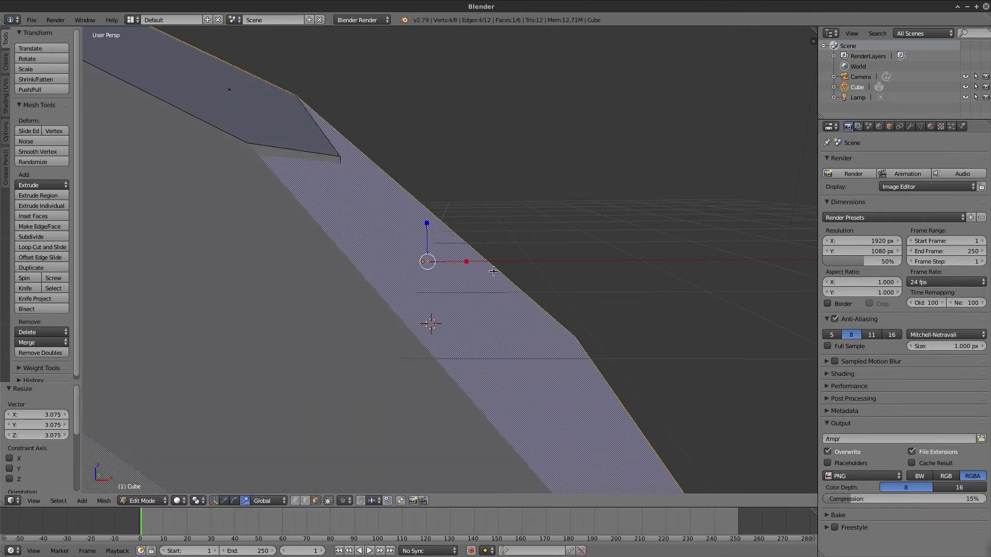
pyautogui.hotkey('ctrl', 'z')
pyautogui.moveTo(525, 293); pyautogui.dragTo(583, 286, button='middle')
pyautogui.hotkey('ctrl', 'z')
pyautogui.hotkey('ctrl', 'z')
pyautogui.moveTo(537, 322)
pyautogui.mouseDown(button='middle')
pyautogui.moveTo(455, 305)
pyautogui.moveTo(498, 298)
pyautogui.mouseUp(button='middle')
pyautogui.scroll(5, 454, 305)
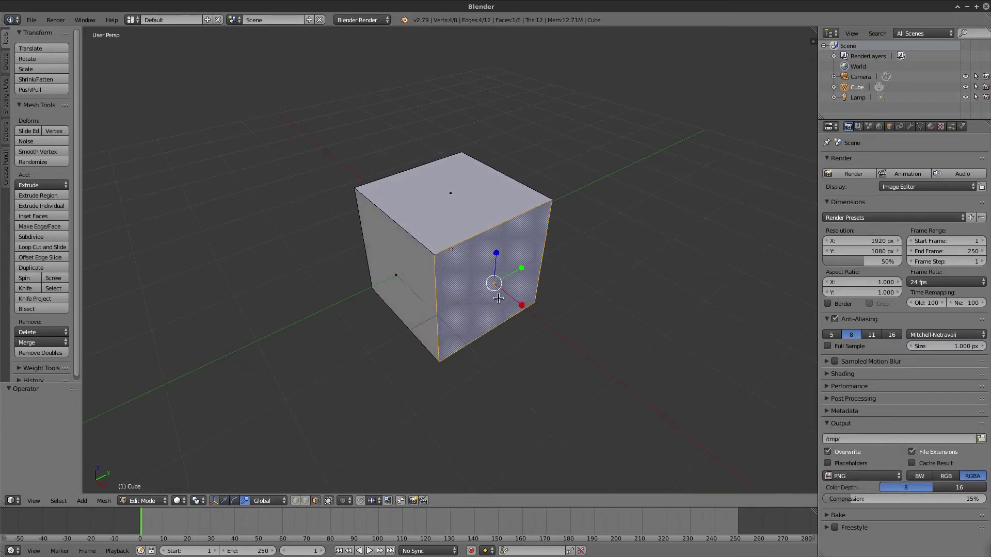
pyautogui.hotkey('ctrl', 'r')
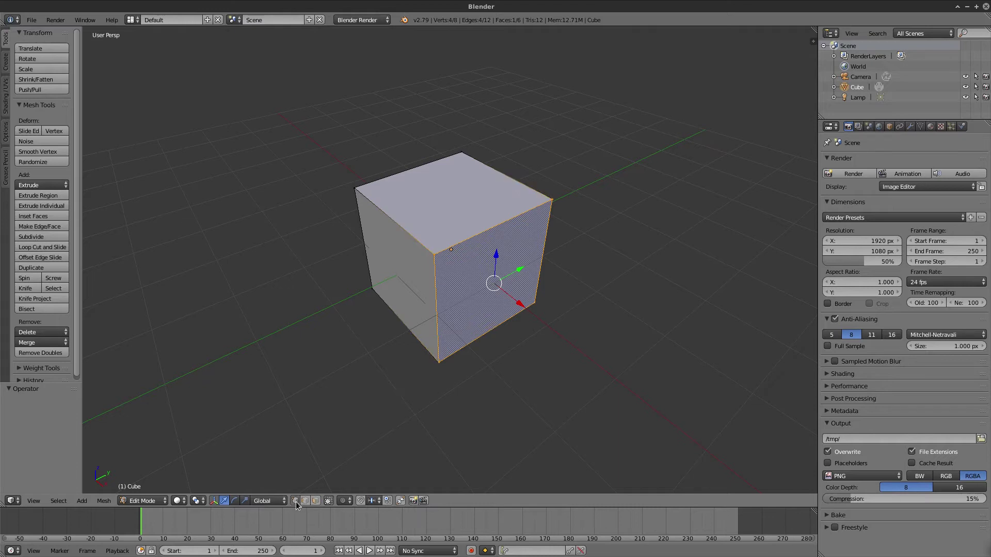
pyautogui.moveTo(356, 409); pyautogui.dragTo(468, 365, button='middle')
pyautogui.rightClick(436, 240)
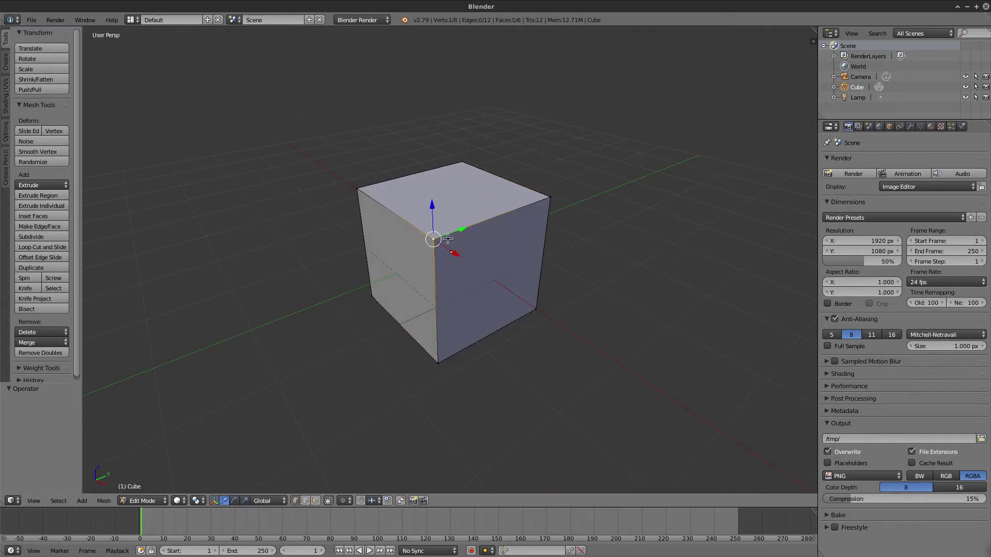
pyautogui.moveTo(561, 282)
pyautogui.mouseDown(button='middle')
pyautogui.moveTo(650, 237)
pyautogui.moveTo(482, 237)
pyautogui.moveTo(500, 274)
pyautogui.moveTo(547, 237)
pyautogui.mouseUp(button='middle')
pyautogui.moveTo(474, 286)
pyautogui.mouseDown(button='middle')
pyautogui.moveTo(490, 287)
pyautogui.moveTo(481, 310)
pyautogui.mouseUp(button='middle')
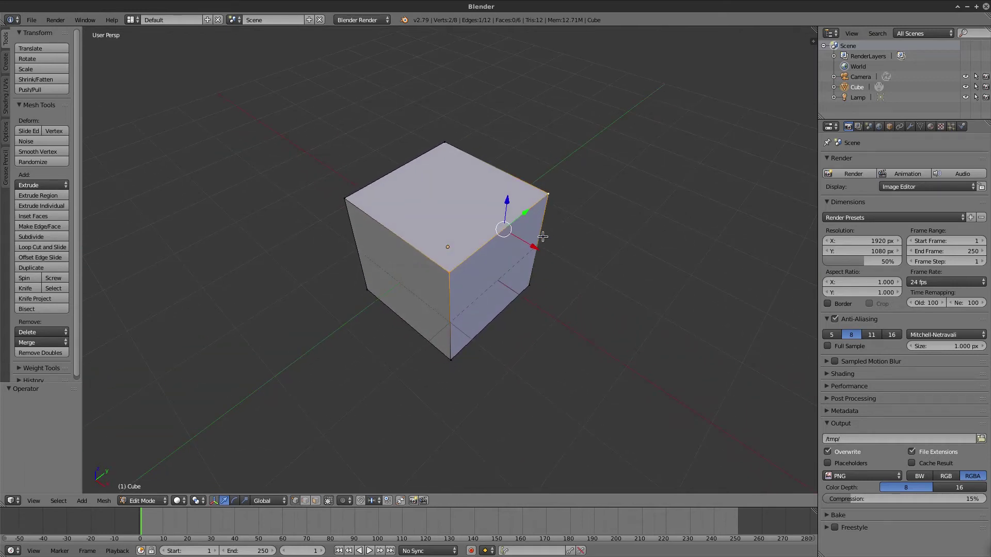
pyautogui.moveTo(543, 237); pyautogui.dragTo(516, 272, button='middle')
pyautogui.keyDown('shift'); pyautogui.rightClick(434, 361); pyautogui.keyUp('shift')
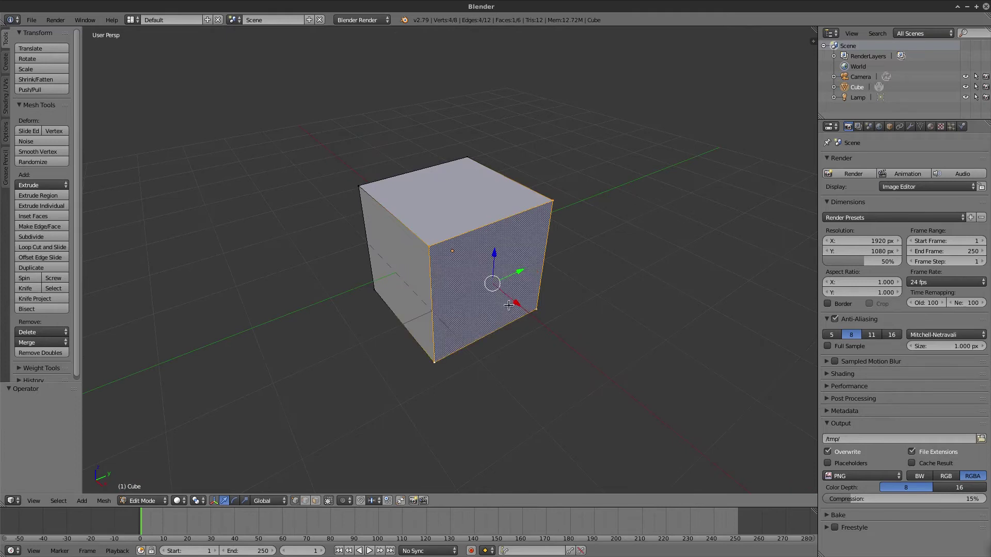
pyautogui.press('e')
pyautogui.click(679, 398)
pyautogui.hotkey('ctrl', 'z')
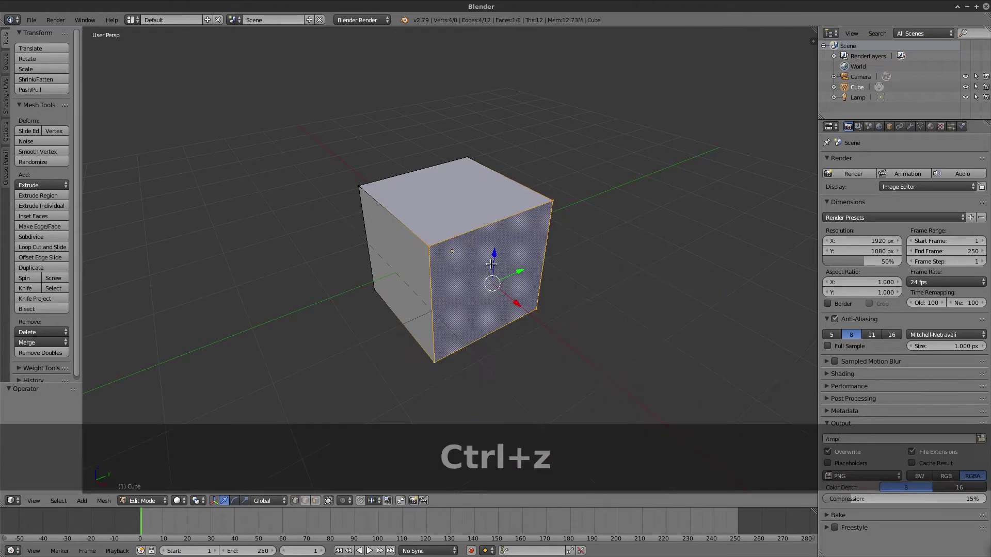
pyautogui.hotkey('ctrl', 'z')
pyautogui.moveTo(498, 195); pyautogui.dragTo(509, 122)
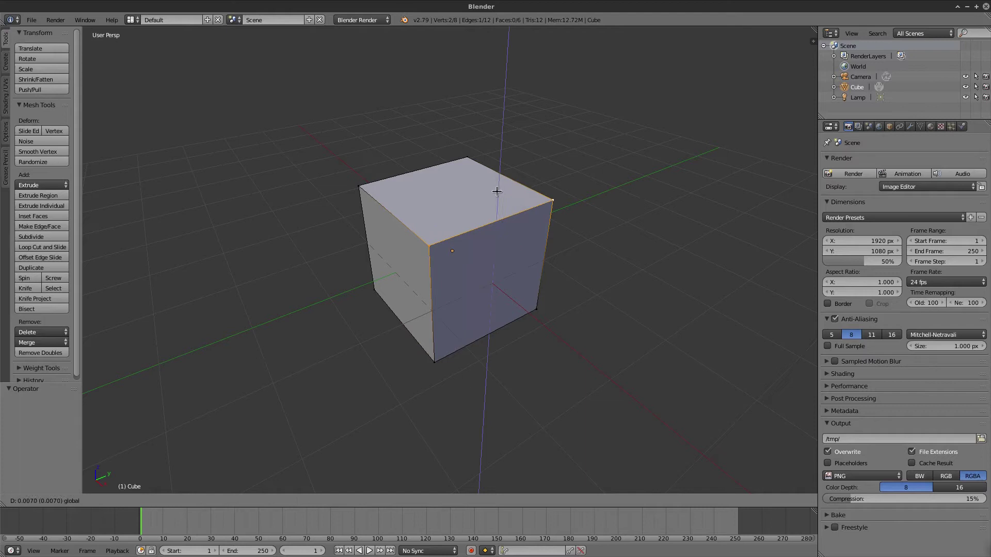
pyautogui.hotkey('ctrl', 'z')
pyautogui.moveTo(508, 227)
pyautogui.mouseDown(button='middle')
pyautogui.moveTo(474, 272)
pyautogui.moveTo(438, 238)
pyautogui.mouseUp(button='middle')
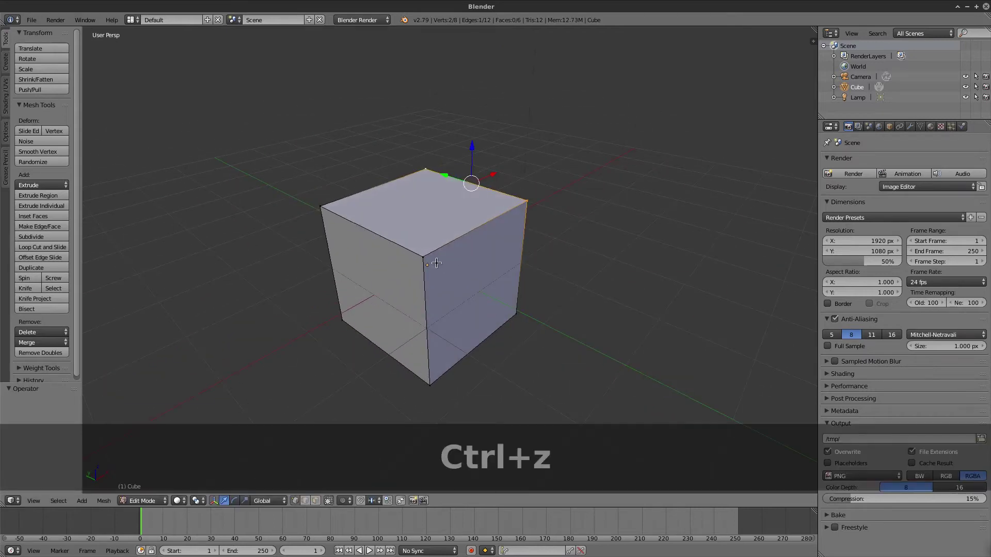
pyautogui.rightClick(438, 238)
pyautogui.press('g')
pyautogui.press('z')
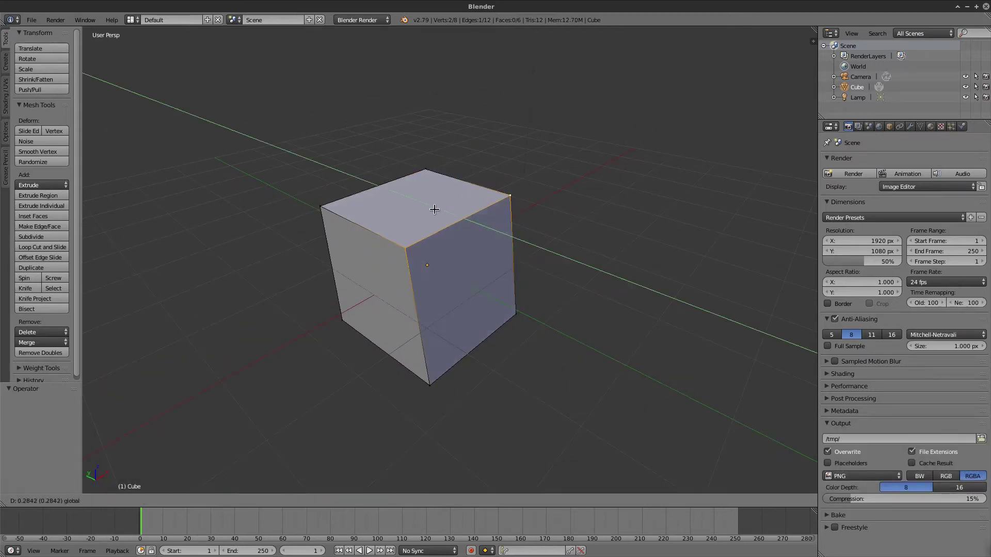
pyautogui.click(422, 246)
pyautogui.moveTo(422, 246)
pyautogui.mouseDown(button='middle')
pyautogui.moveTo(387, 233)
pyautogui.moveTo(461, 265)
pyautogui.moveTo(409, 129)
pyautogui.moveTo(330, 207)
pyautogui.moveTo(232, 274)
pyautogui.moveTo(431, 304)
pyautogui.moveTo(455, 318)
pyautogui.moveTo(597, 321)
pyautogui.moveTo(452, 291)
pyautogui.moveTo(491, 266)
pyautogui.mouseUp(button='middle')
pyautogui.press('g')
pyautogui.press('y')
pyautogui.click(407, 237)
pyautogui.hotkey('ctrl', 'z')
pyautogui.hotkey('ctrl', 'z')
pyautogui.hotkey('ctrl', 'z')
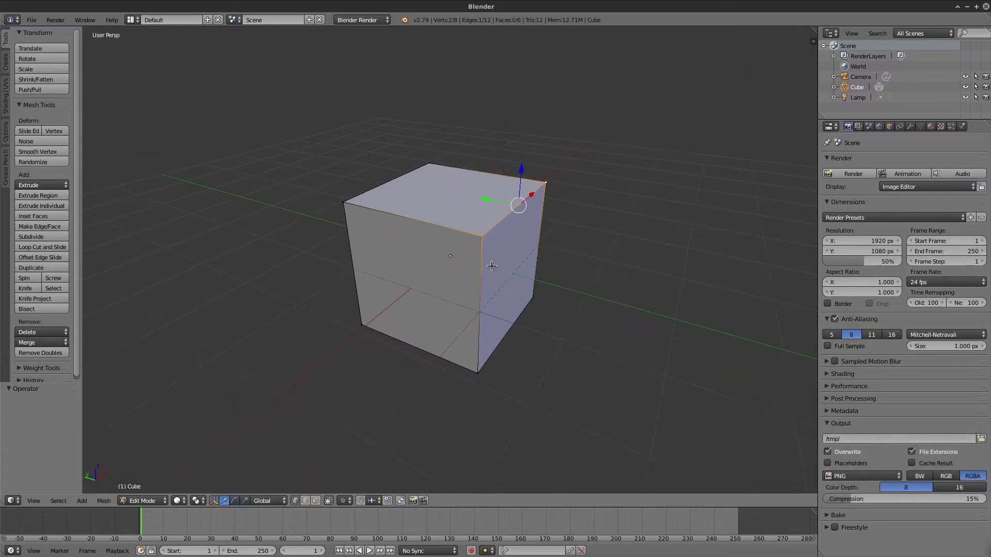
# Drag the cube's right face outward into a long box along Y, then select its top face
pyautogui.keyDown('shift'); pyautogui.rightClick(539, 287); pyautogui.keyUp('shift')
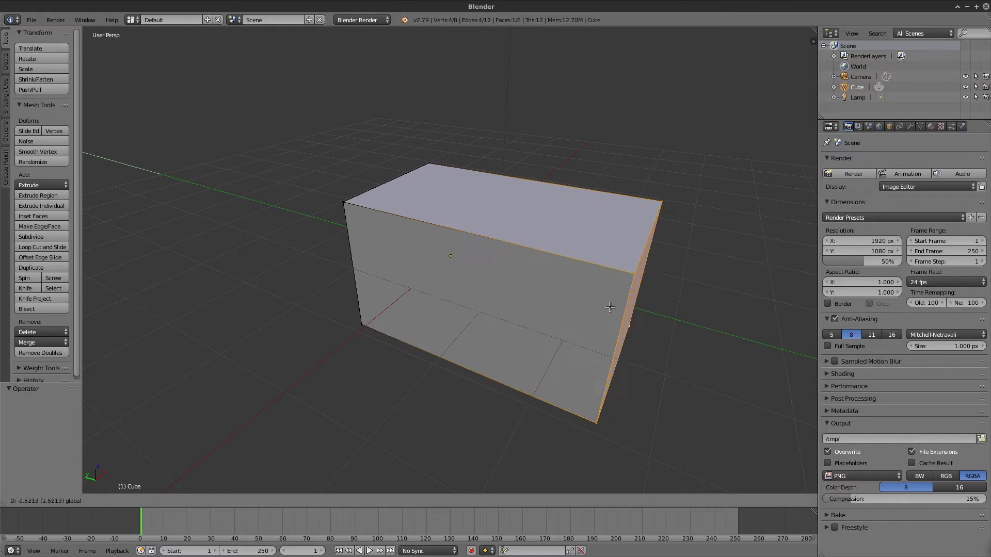
pyautogui.moveTo(478, 266); pyautogui.dragTo(722, 330)
pyautogui.scroll(-2, 564, 294)
pyautogui.moveTo(564, 294)
pyautogui.mouseDown(button='middle')
pyautogui.moveTo(420, 294)
pyautogui.moveTo(593, 279)
pyautogui.moveTo(399, 286)
pyautogui.mouseUp(button='middle')
pyautogui.scroll(4, 399, 285)
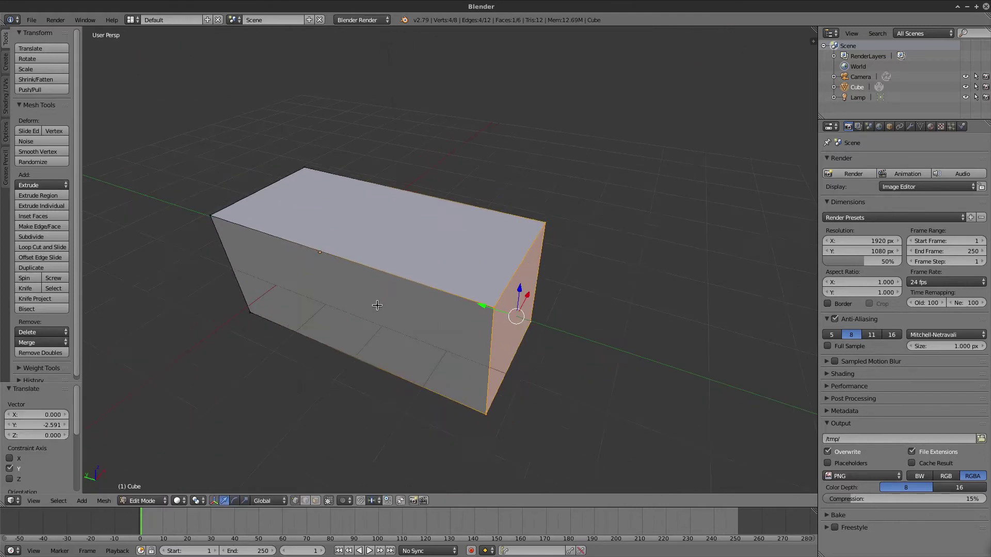
pyautogui.scroll(-1, 397, 268)
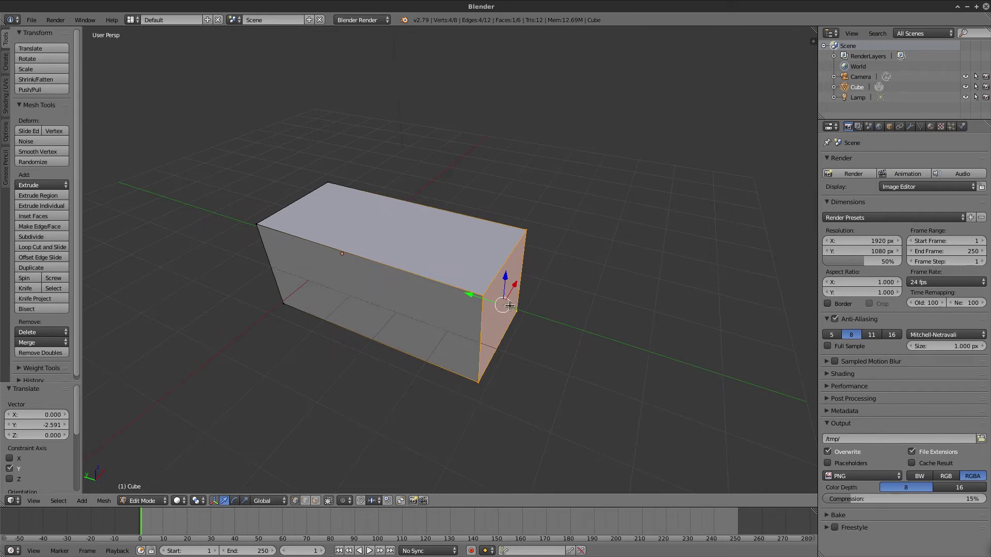
pyautogui.moveTo(534, 328)
pyautogui.mouseDown(button='middle')
pyautogui.moveTo(661, 281)
pyautogui.moveTo(527, 317)
pyautogui.mouseUp(button='middle')
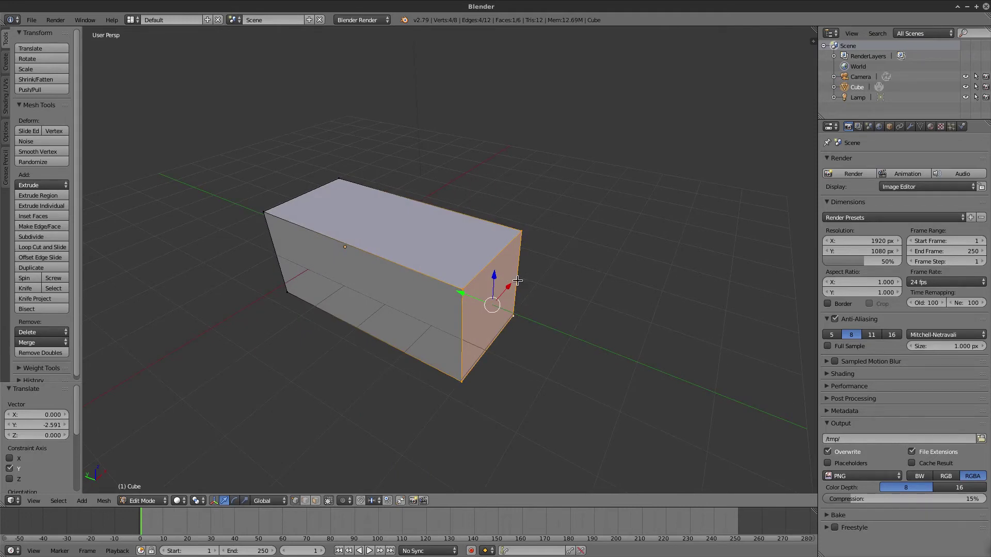
pyautogui.scroll(1, 517, 281)
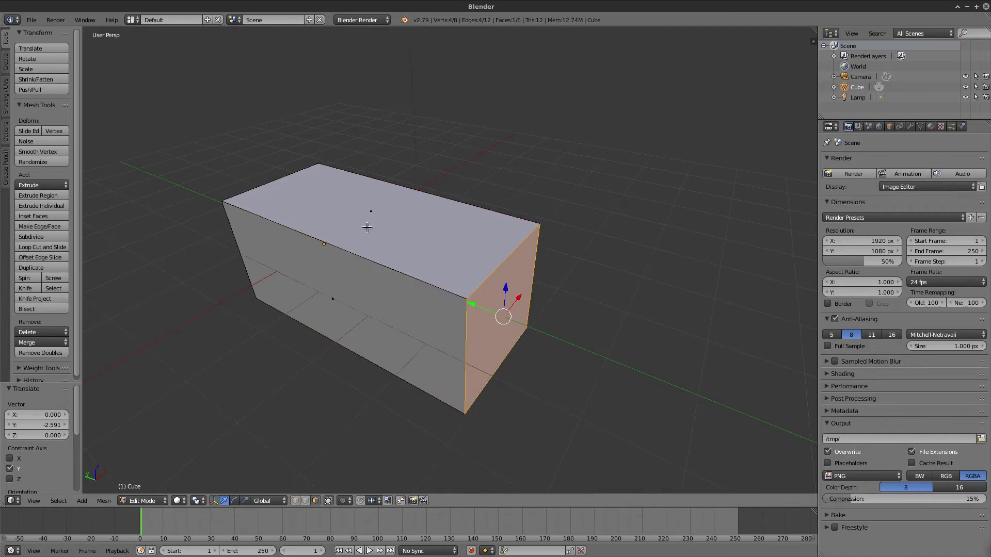
pyautogui.rightClick(390, 232)
pyautogui.moveTo(443, 264)
pyautogui.keyDown('shift'); pyautogui.mouseDown(button='middle')
pyautogui.moveTo(522, 287)
pyautogui.moveTo(530, 271)
pyautogui.moveTo(520, 287)
pyautogui.moveTo(483, 274)
pyautogui.moveTo(483, 283)
pyautogui.mouseUp(button='middle'); pyautogui.keyUp('shift')
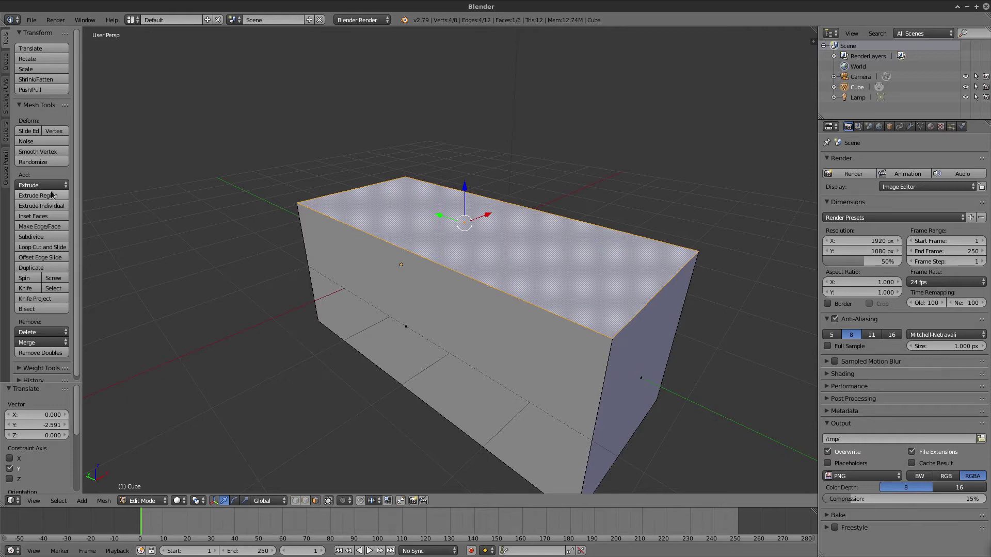
# Extrude the long box's top face upward
pyautogui.moveTo(507, 230); pyautogui.dragTo(469, 219, button='middle')
pyautogui.press('e')
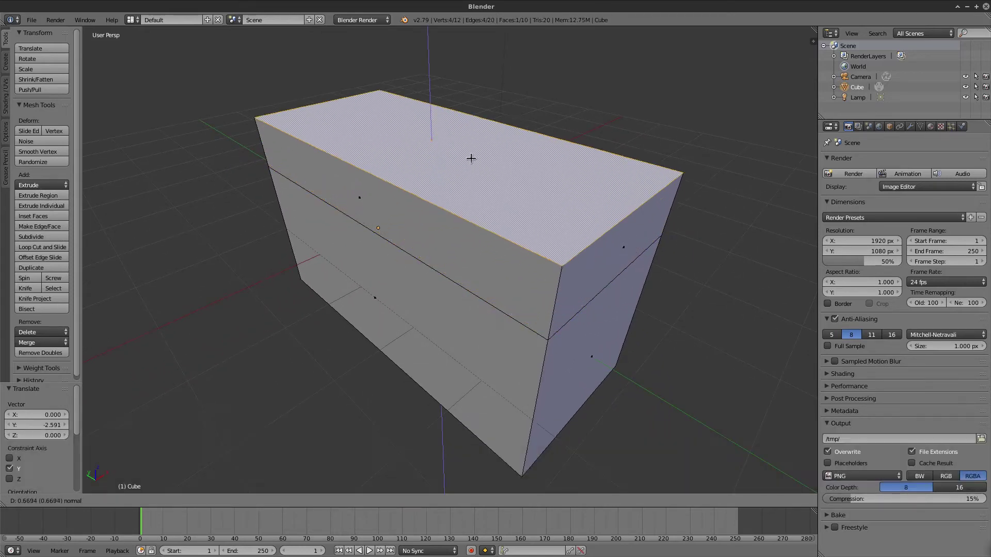
pyautogui.click(472, 125)
pyautogui.moveTo(402, 252)
pyautogui.mouseDown(button='middle')
pyautogui.moveTo(582, 236)
pyautogui.moveTo(428, 239)
pyautogui.moveTo(399, 261)
pyautogui.moveTo(475, 283)
pyautogui.moveTo(581, 256)
pyautogui.moveTo(516, 243)
pyautogui.moveTo(485, 265)
pyautogui.moveTo(379, 192)
pyautogui.mouseUp(button='middle')
pyautogui.scroll(-5, 493, 237)
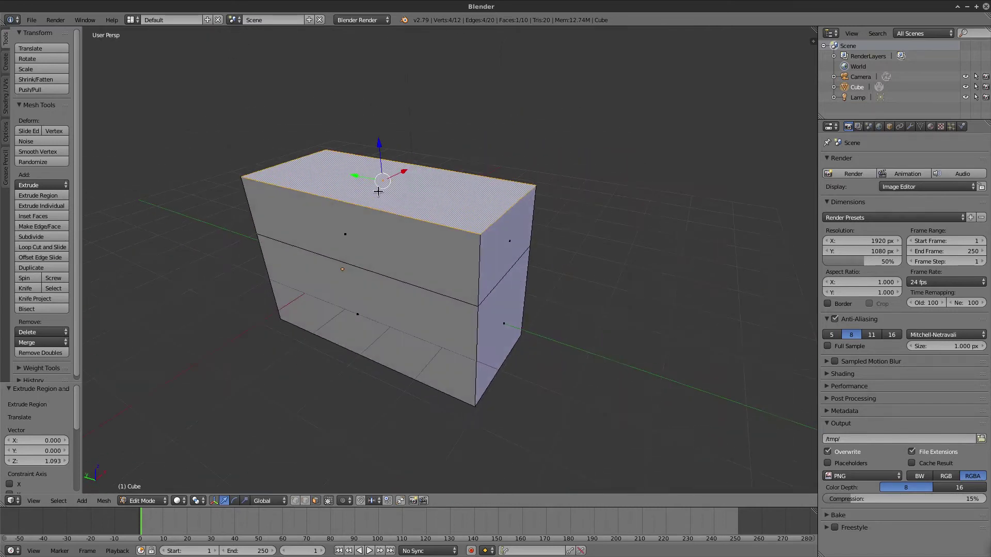
# Move the top face up along Z and slide it sideways into a slanted slab
pyautogui.press('g')
pyautogui.press('z')
pyautogui.click(378, 166)
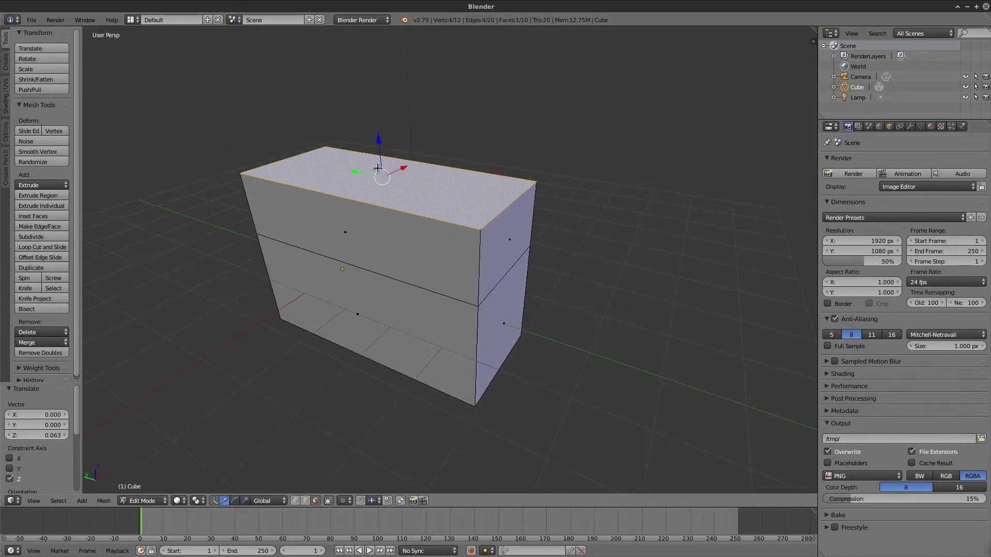
pyautogui.moveTo(396, 172)
pyautogui.mouseDown()
pyautogui.moveTo(279, 233)
pyautogui.moveTo(309, 237)
pyautogui.mouseUp()
# Undo the slab edits back to a plain cube and select its end face
pyautogui.moveTo(483, 279)
pyautogui.mouseDown(button='middle')
pyautogui.moveTo(578, 241)
pyautogui.moveTo(637, 246)
pyautogui.moveTo(639, 270)
pyautogui.moveTo(534, 291)
pyautogui.moveTo(454, 281)
pyautogui.moveTo(566, 301)
pyautogui.moveTo(677, 274)
pyautogui.moveTo(623, 286)
pyautogui.mouseUp(button='middle')
pyautogui.scroll(-4, 465, 283)
pyautogui.hotkey('ctrl', 'z')
pyautogui.hotkey('ctrl', 'z')
pyautogui.hotkey('ctrl', 'z')
pyautogui.moveTo(599, 283)
pyautogui.mouseDown(button='middle')
pyautogui.moveTo(465, 288)
pyautogui.moveTo(451, 314)
pyautogui.moveTo(516, 294)
pyautogui.moveTo(438, 248)
pyautogui.moveTo(578, 289)
pyautogui.moveTo(509, 332)
pyautogui.mouseUp(button='middle')
pyautogui.rightClick(545, 273)
pyautogui.scroll(3, 438, 248)
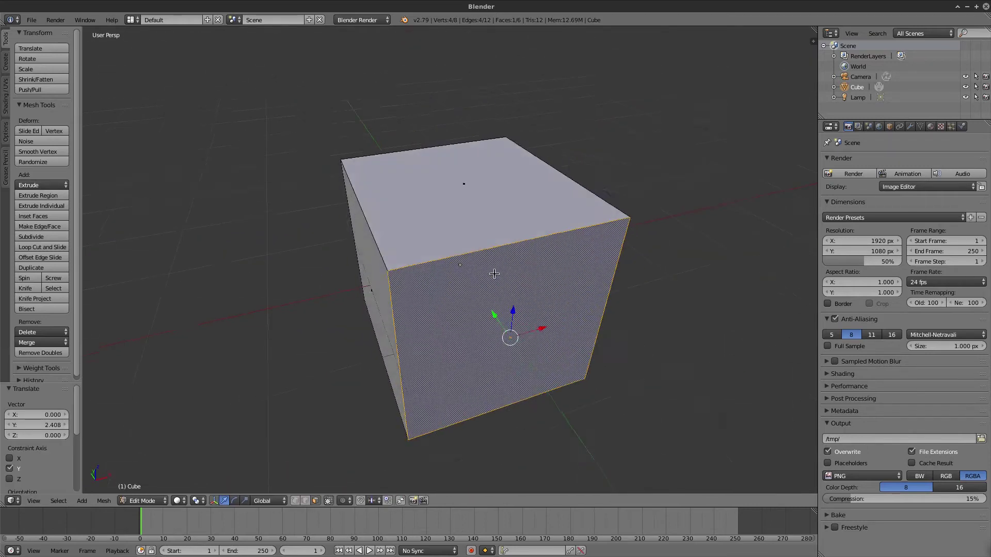
# Select the cube's top face and extrude it along Z into a second stacked cube
pyautogui.scroll(-3, 498, 284)
pyautogui.moveTo(498, 284); pyautogui.dragTo(506, 319, button='middle')
pyautogui.rightClick(508, 267)
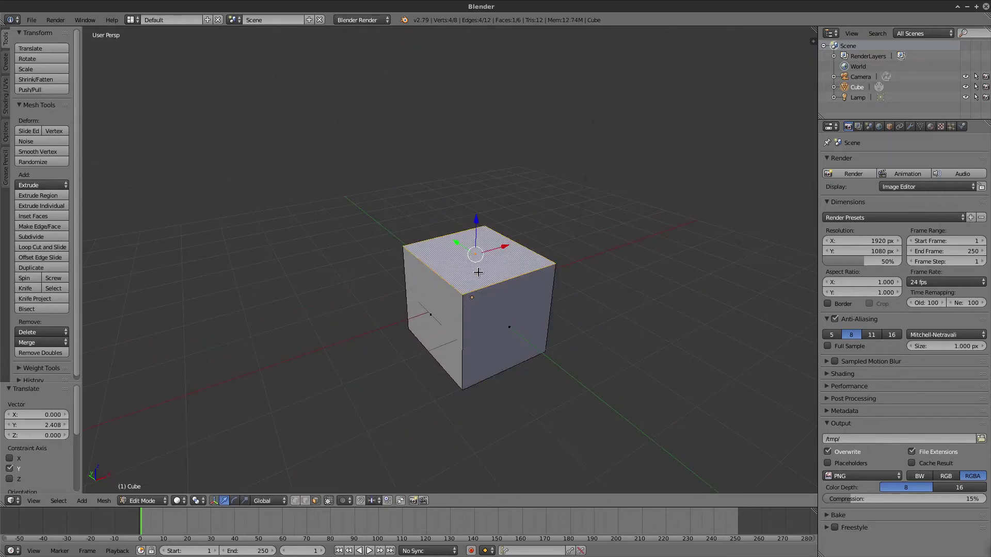
pyautogui.moveTo(478, 272); pyautogui.dragTo(480, 264, button='middle')
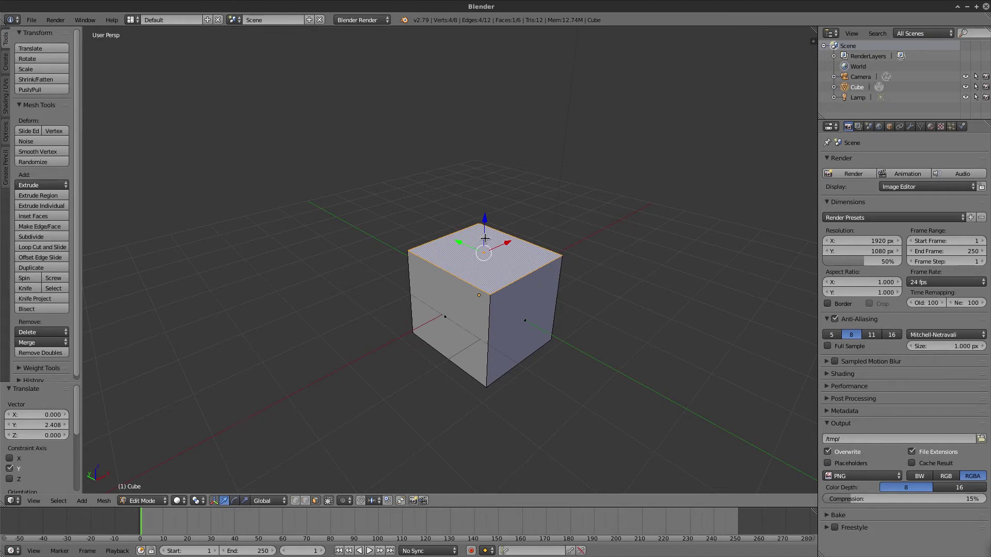
pyautogui.press('e')
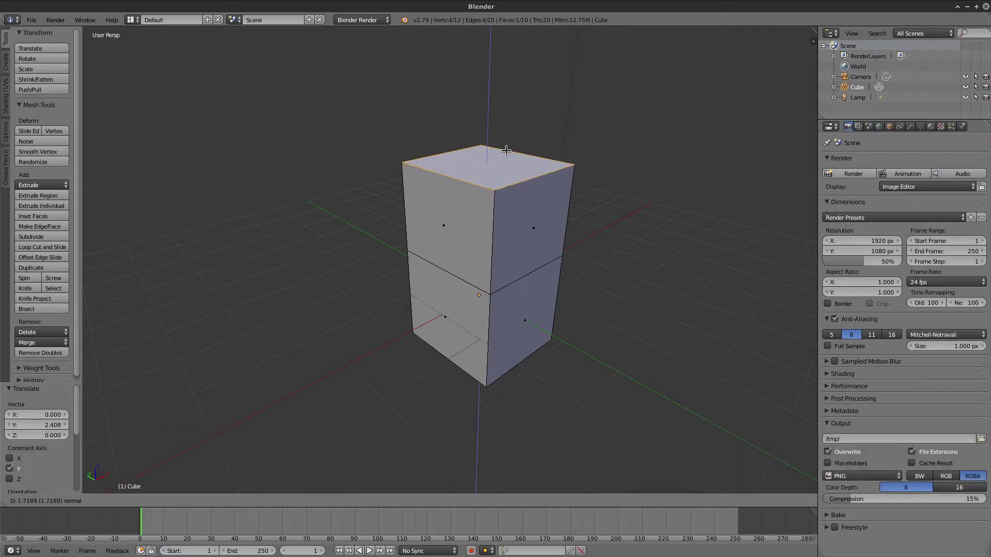
pyautogui.press('y')
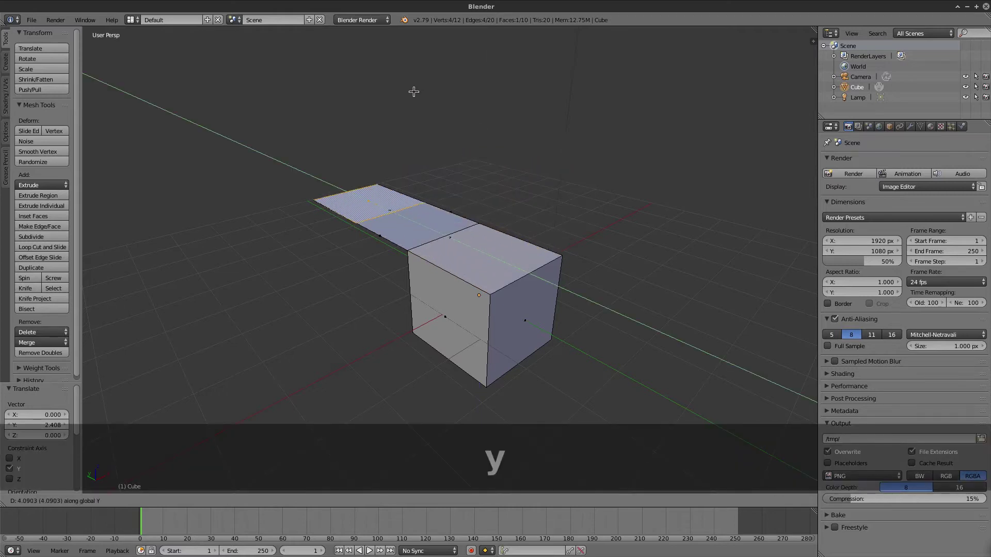
pyautogui.press('x')
pyautogui.press('y')
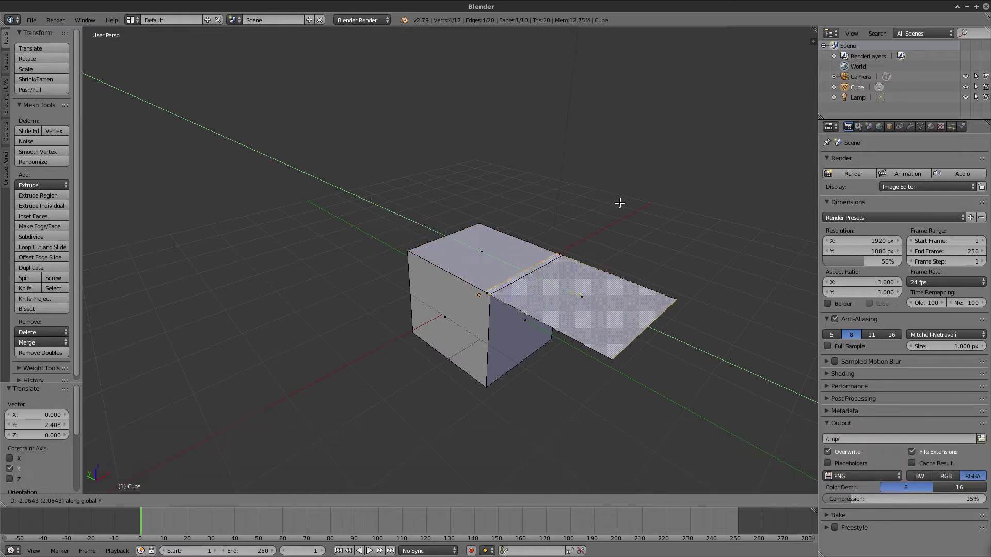
pyautogui.press('z')
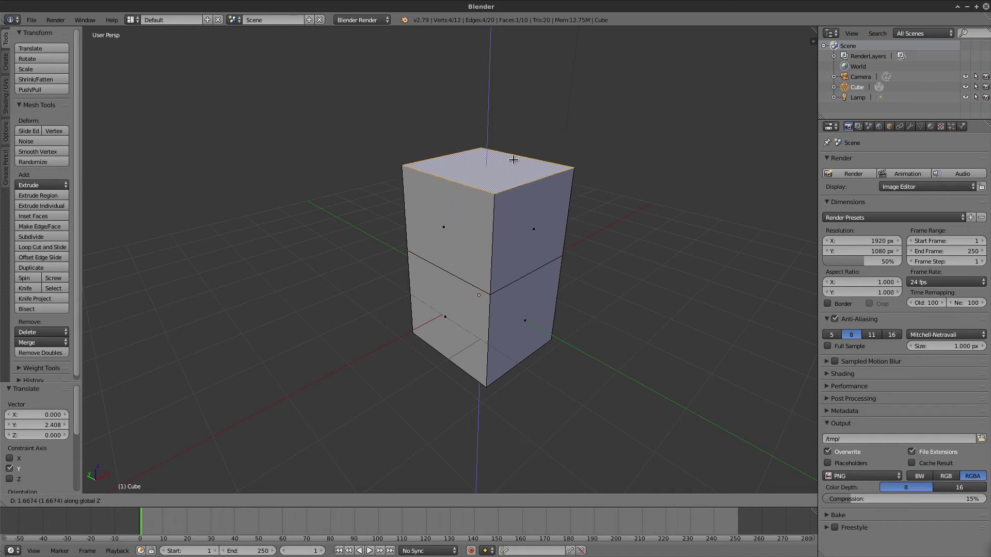
pyautogui.click(510, 151)
pyautogui.moveTo(503, 155); pyautogui.dragTo(482, 187, button='middle')
# Extrude the top face up again into another stacked segment
pyautogui.press('e')
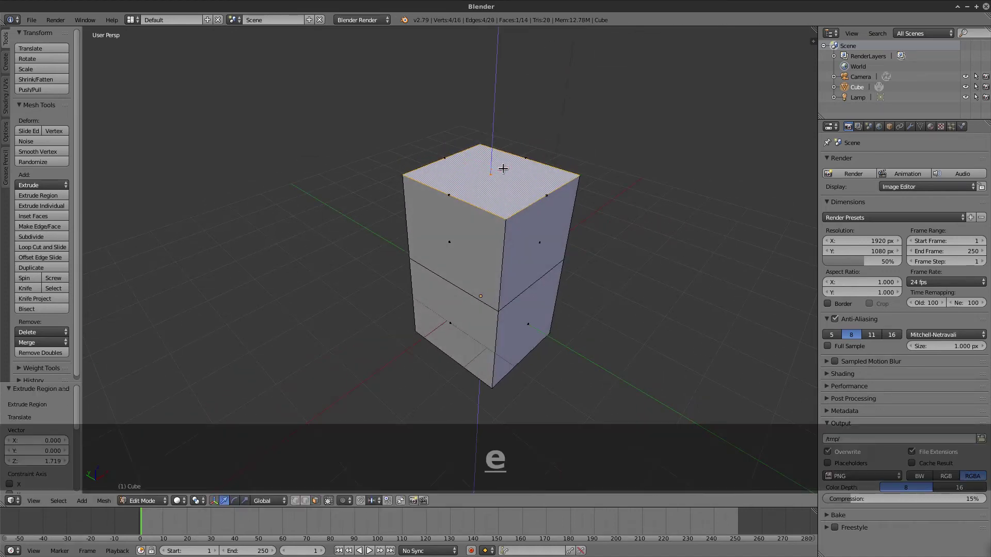
pyautogui.click(513, 77)
pyautogui.moveTo(473, 207)
pyautogui.mouseDown(button='middle')
pyautogui.moveTo(479, 220)
pyautogui.moveTo(466, 239)
pyautogui.mouseUp(button='middle')
pyautogui.scroll(-3, 477, 219)
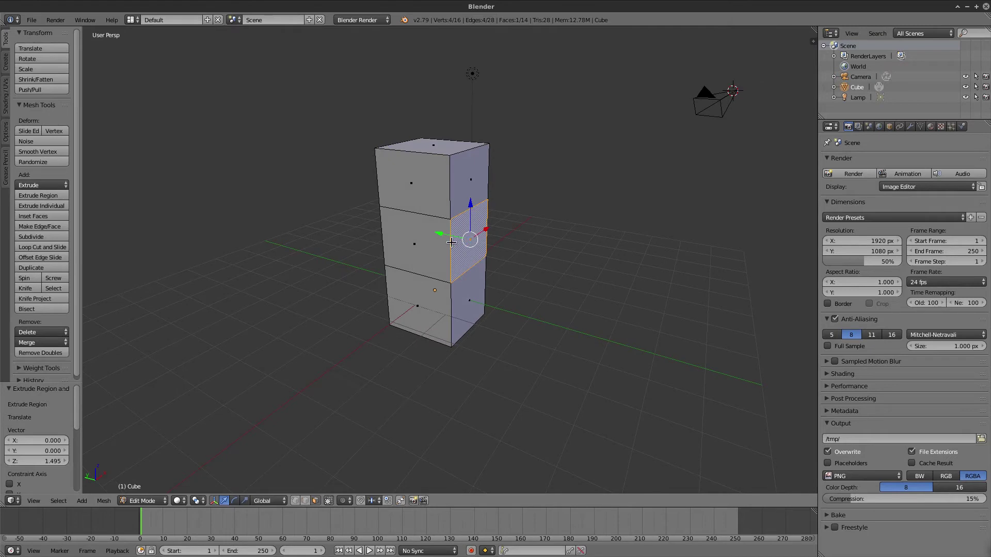
# Extrude three side faces of the middle cube outward into new cubes
pyautogui.press('e')
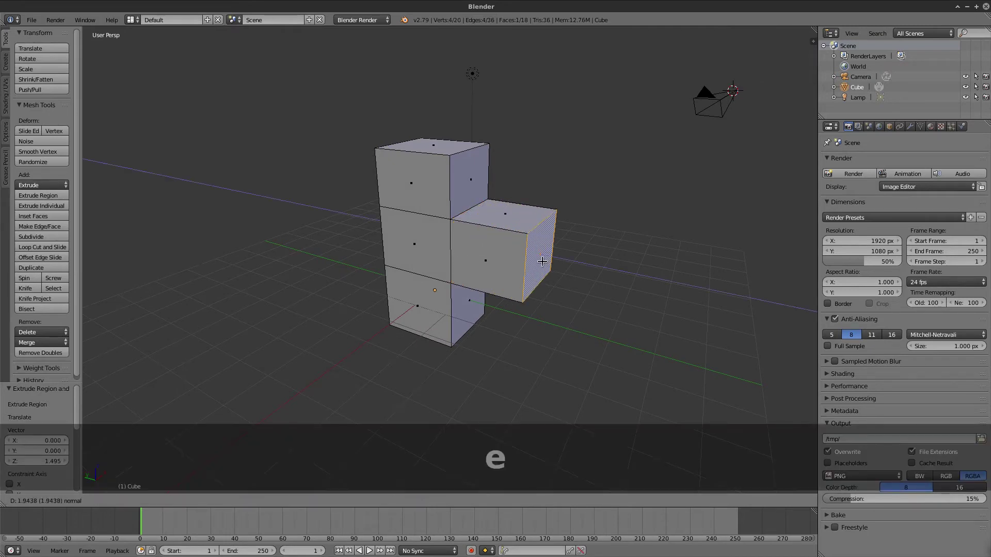
pyautogui.click(542, 262)
pyautogui.moveTo(542, 261)
pyautogui.mouseDown(button='middle')
pyautogui.moveTo(517, 282)
pyautogui.moveTo(422, 254)
pyautogui.mouseUp(button='middle')
pyautogui.press('e')
pyautogui.click(565, 287)
pyautogui.press('e')
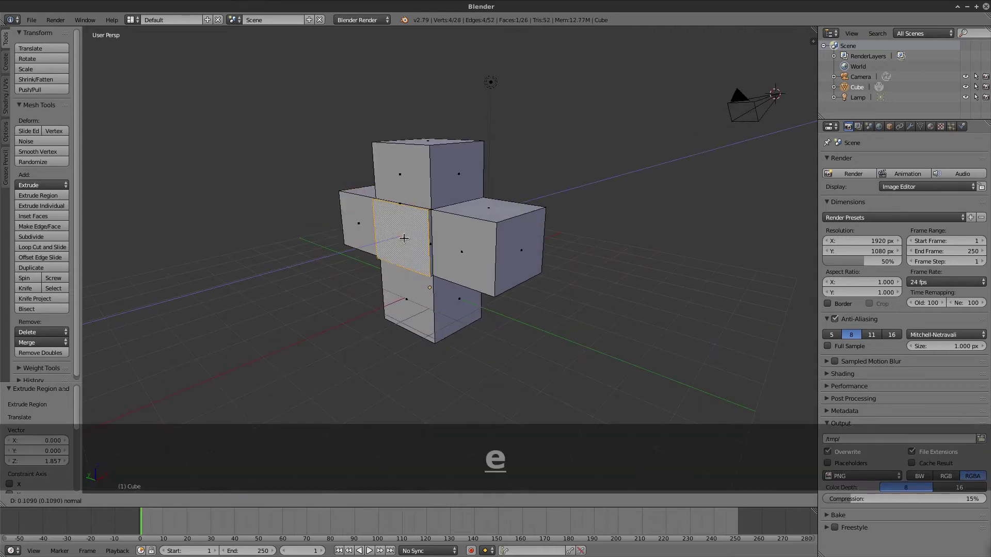
pyautogui.click(361, 248)
# Extrude a fourth side arm, completing the cross, and select the cluster's upper right face
pyautogui.moveTo(361, 248)
pyautogui.mouseDown(button='middle')
pyautogui.moveTo(545, 302)
pyautogui.moveTo(531, 327)
pyautogui.moveTo(428, 212)
pyautogui.mouseUp(button='middle')
pyautogui.press('e')
pyautogui.click(381, 289)
pyautogui.moveTo(382, 288)
pyautogui.mouseDown(button='middle')
pyautogui.moveTo(402, 211)
pyautogui.moveTo(390, 193)
pyautogui.mouseUp(button='middle')
pyautogui.scroll(4, 447, 219)
pyautogui.moveTo(447, 218)
pyautogui.mouseDown(button='middle')
pyautogui.moveTo(428, 243)
pyautogui.moveTo(394, 245)
pyautogui.moveTo(491, 221)
pyautogui.mouseUp(button='middle')
pyautogui.scroll(-4, 428, 242)
pyautogui.rightClick(514, 214)
# Extrude the upper side face outward twice into two boxes
pyautogui.scroll(3, 503, 250)
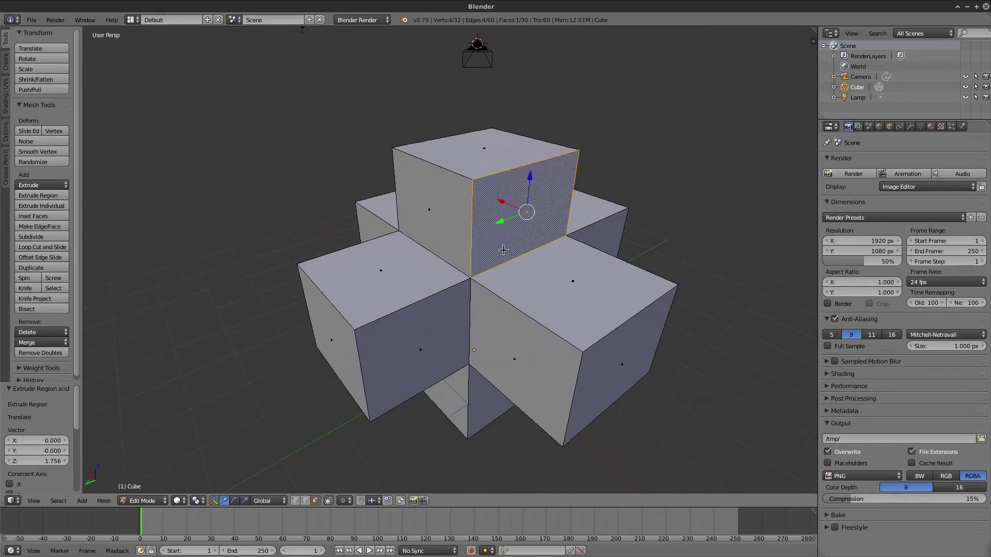
pyautogui.press('e')
pyautogui.click(604, 257)
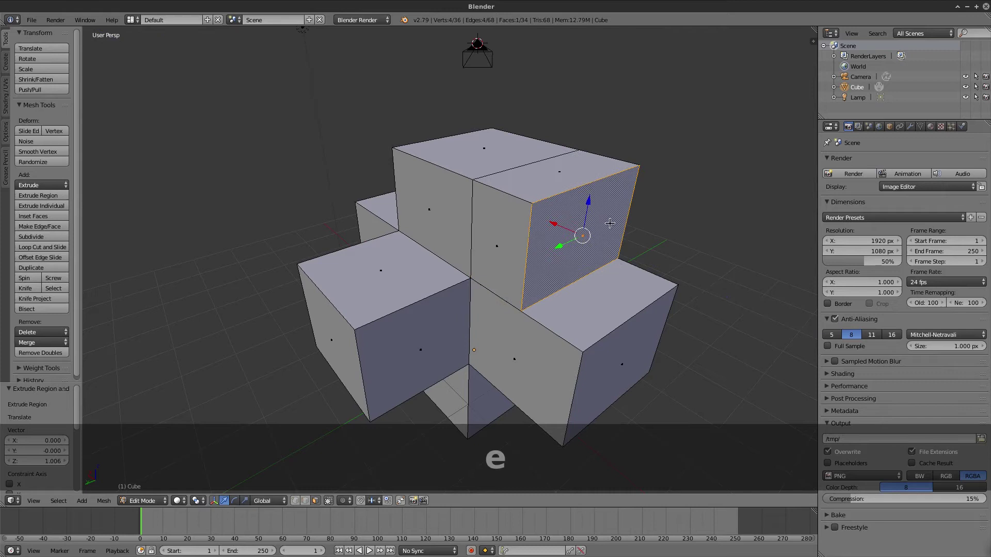
pyautogui.press('e')
pyautogui.click(645, 294)
pyautogui.moveTo(663, 300)
pyautogui.mouseDown(button='middle')
pyautogui.moveTo(656, 309)
pyautogui.moveTo(623, 232)
pyautogui.mouseUp(button='middle')
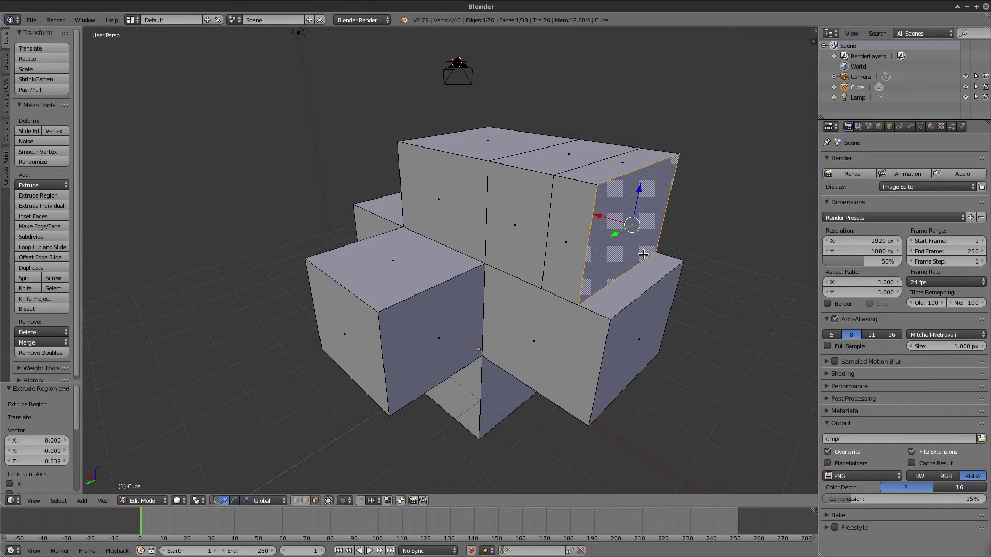
# Tilt the end face about 19° around Y and extrude it outward
pyautogui.press('r')
pyautogui.press('y')
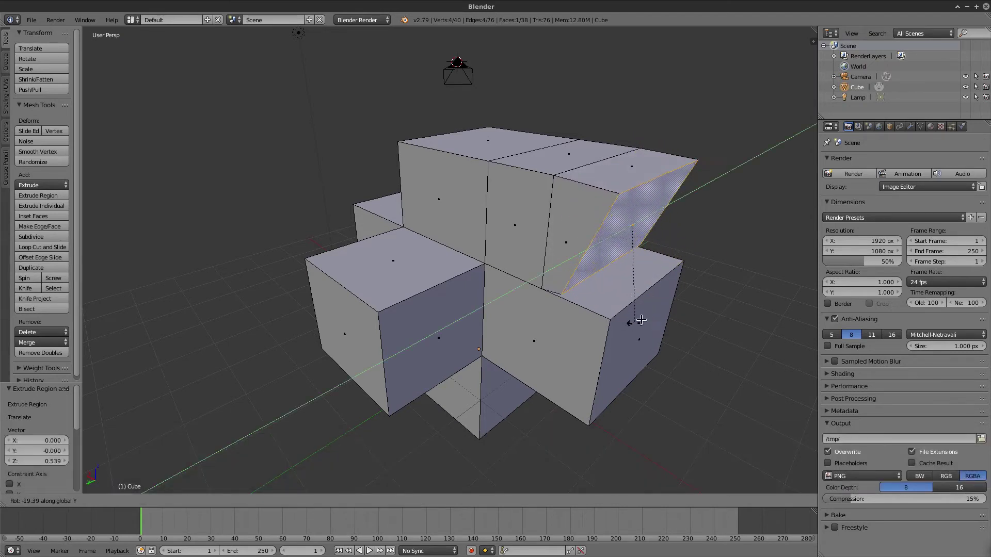
pyautogui.click(668, 267)
pyautogui.press('e')
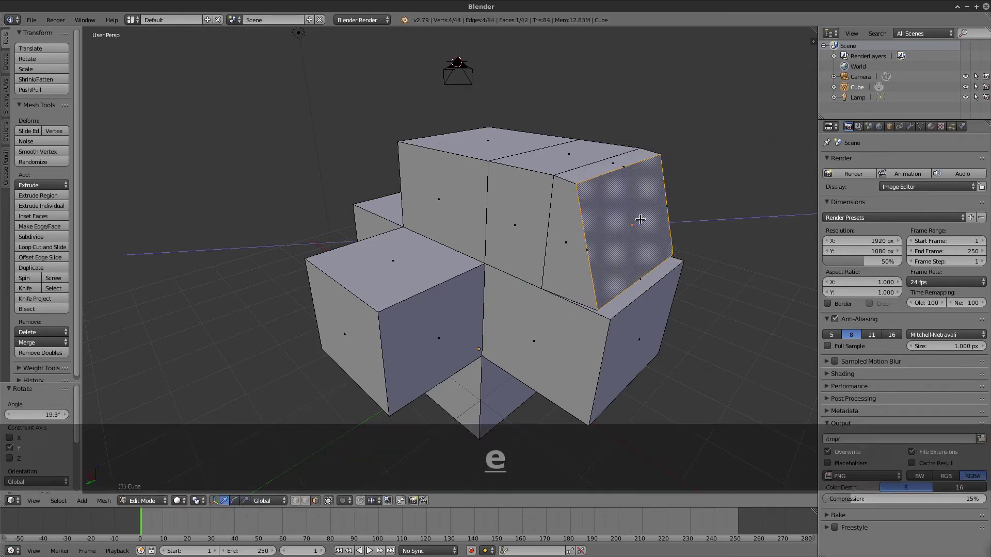
pyautogui.click(753, 238)
pyautogui.scroll(-4, 488, 276)
pyautogui.moveTo(488, 276); pyautogui.dragTo(637, 222, button='middle')
pyautogui.scroll(3, 568, 248)
pyautogui.scroll(2, 637, 222)
# Extrude the tilted end face further to lengthen the bent arm
pyautogui.press('e')
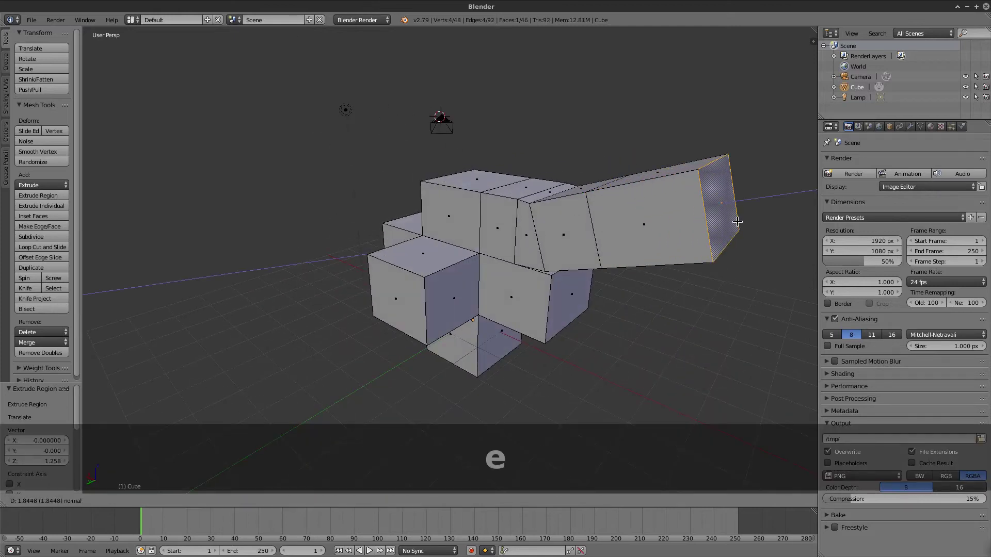
pyautogui.click(723, 165)
pyautogui.moveTo(722, 165)
pyautogui.mouseDown(button='middle')
pyautogui.moveTo(516, 287)
pyautogui.moveTo(454, 307)
pyautogui.moveTo(600, 226)
pyautogui.moveTo(474, 223)
pyautogui.mouseUp(button='middle')
pyautogui.scroll(-3, 495, 289)
pyautogui.scroll(2, 600, 226)
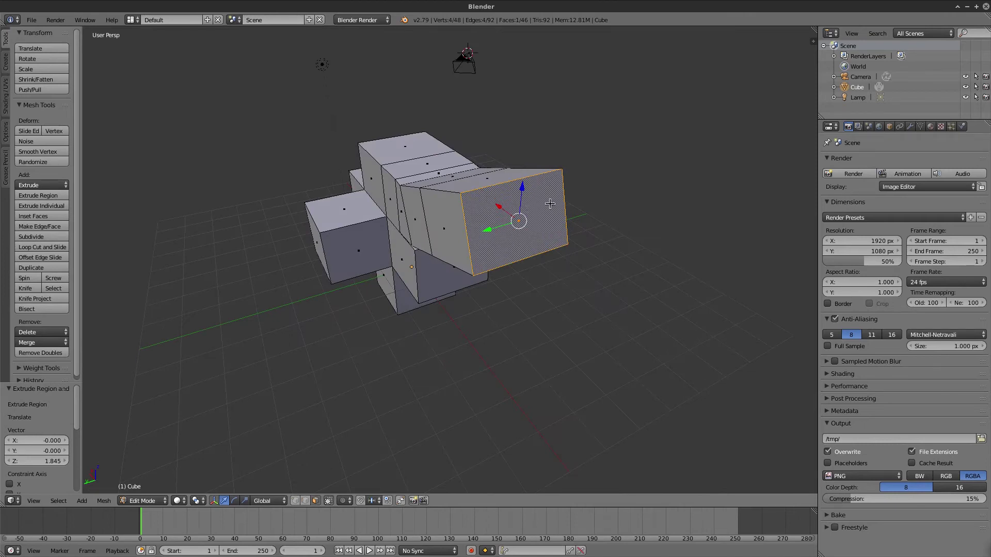
# Try scaling the arm's end face with Y, X and Z constraints, then cancel
pyautogui.press('s')
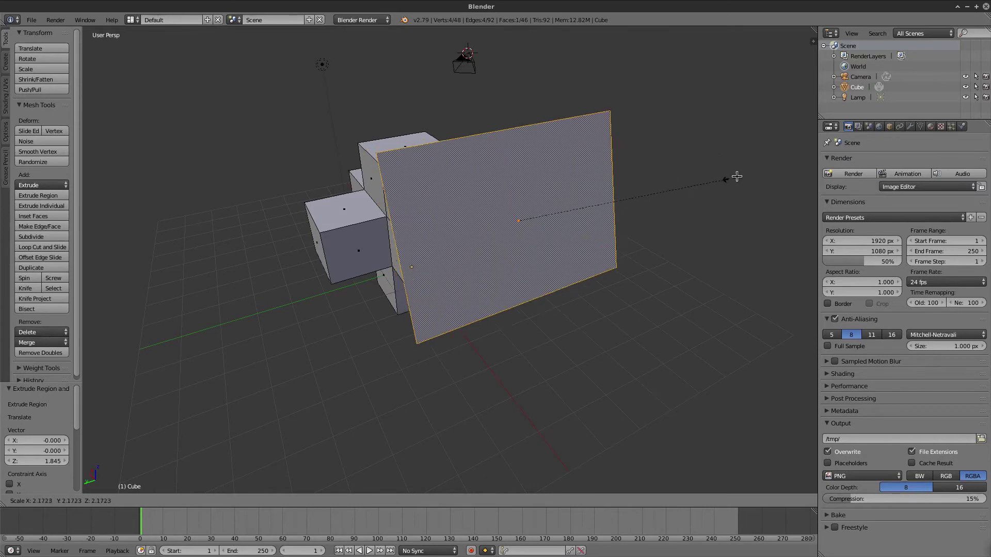
pyautogui.press('y')
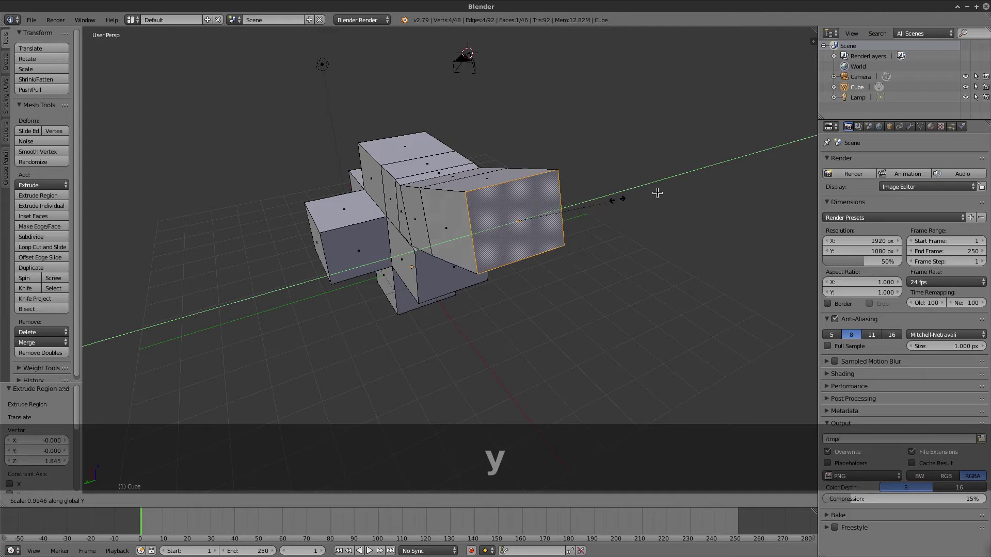
pyautogui.press('x')
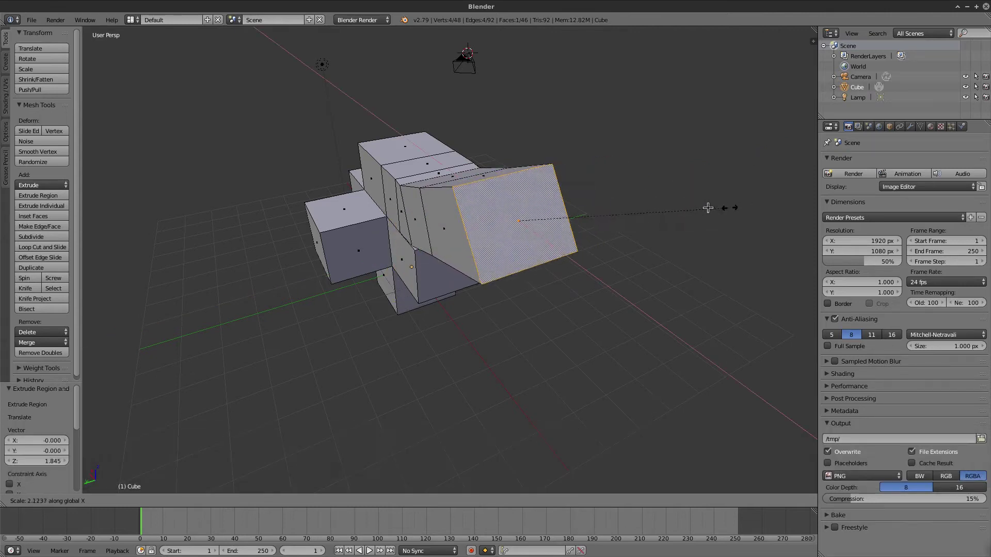
pyautogui.press('z')
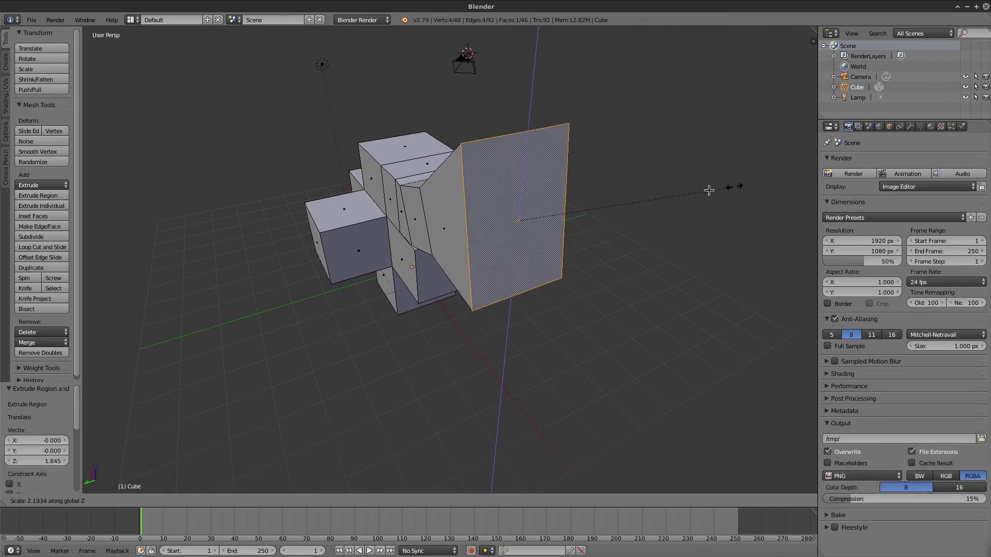
pyautogui.press('Escape')
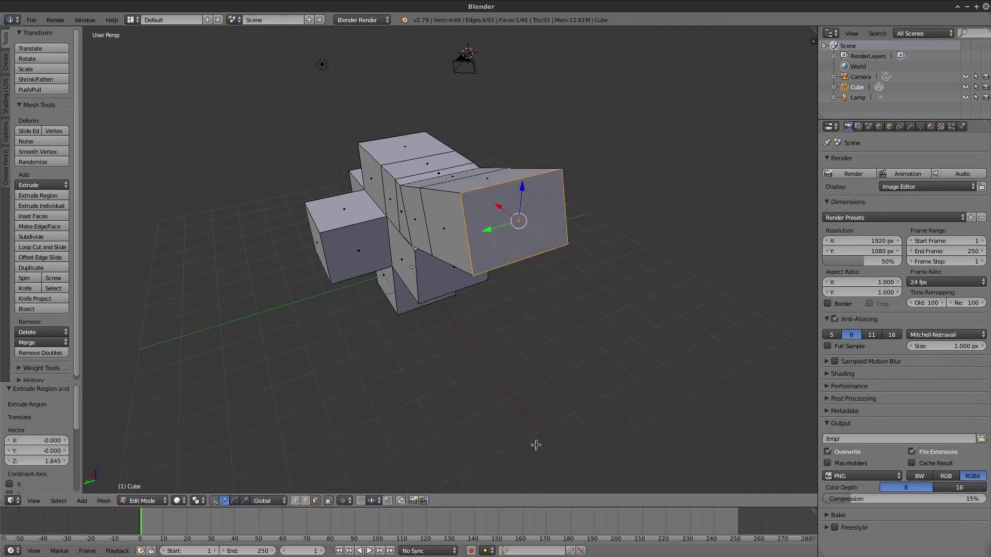
# Shrink the arm's end face and extrude it into a spout
pyautogui.press('s')
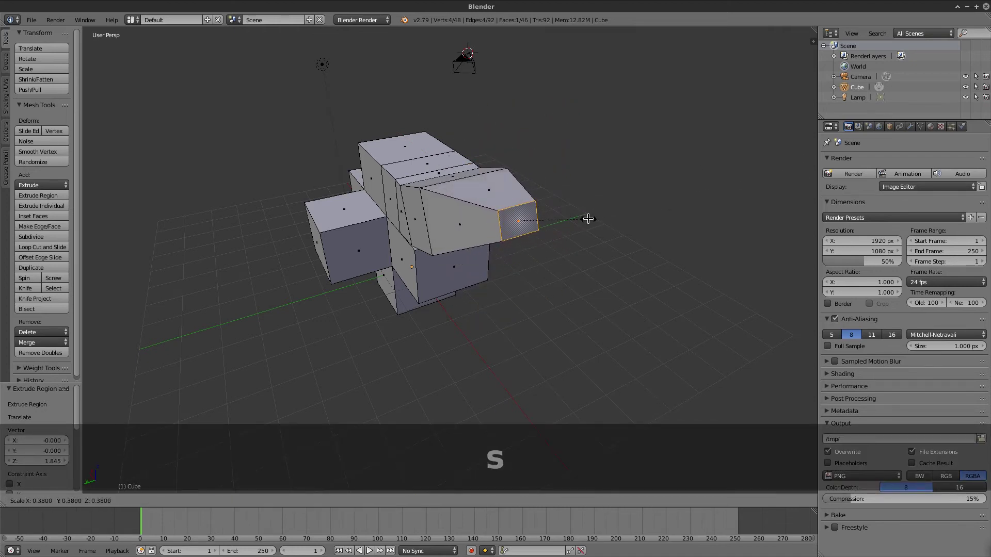
pyautogui.click(588, 219)
pyautogui.moveTo(587, 217)
pyautogui.mouseDown(button='middle')
pyautogui.moveTo(582, 261)
pyautogui.moveTo(672, 274)
pyautogui.moveTo(621, 349)
pyautogui.moveTo(516, 330)
pyautogui.moveTo(452, 201)
pyautogui.moveTo(480, 226)
pyautogui.moveTo(507, 225)
pyautogui.moveTo(593, 304)
pyautogui.mouseUp(button='middle')
pyautogui.press('e')
pyautogui.click(609, 315)
pyautogui.moveTo(560, 343)
pyautogui.mouseDown(button='middle')
pyautogui.moveTo(649, 314)
pyautogui.moveTo(577, 288)
pyautogui.moveTo(473, 294)
pyautogui.moveTo(553, 321)
pyautogui.moveTo(445, 264)
pyautogui.mouseUp(button='middle')
# Extrude a tall column, then undo back to the cross-shaped cube cluster
pyautogui.press('e')
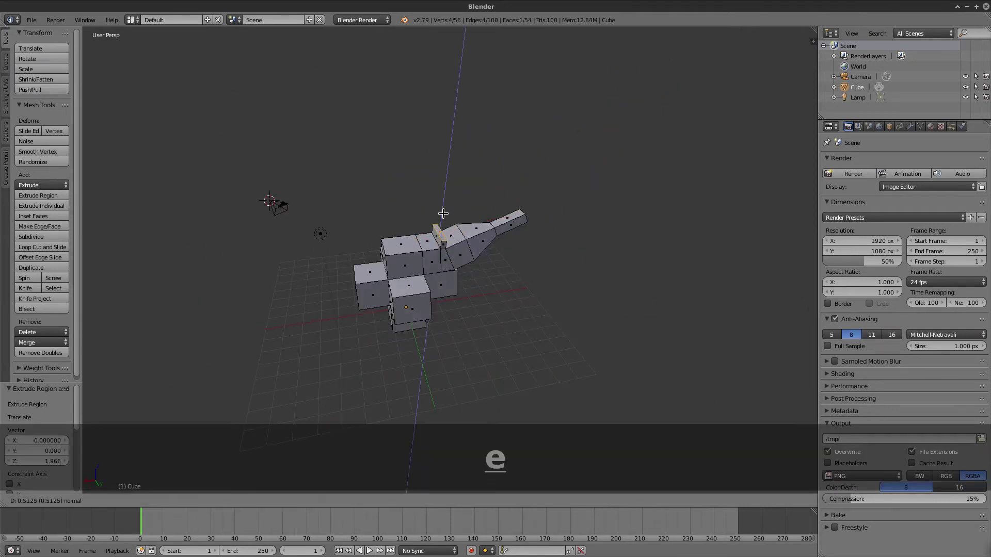
pyautogui.click(451, 141)
pyautogui.moveTo(531, 254)
pyautogui.mouseDown(button='middle')
pyautogui.moveTo(477, 241)
pyautogui.moveTo(522, 303)
pyautogui.mouseUp(button='middle')
pyautogui.scroll(3, 486, 425)
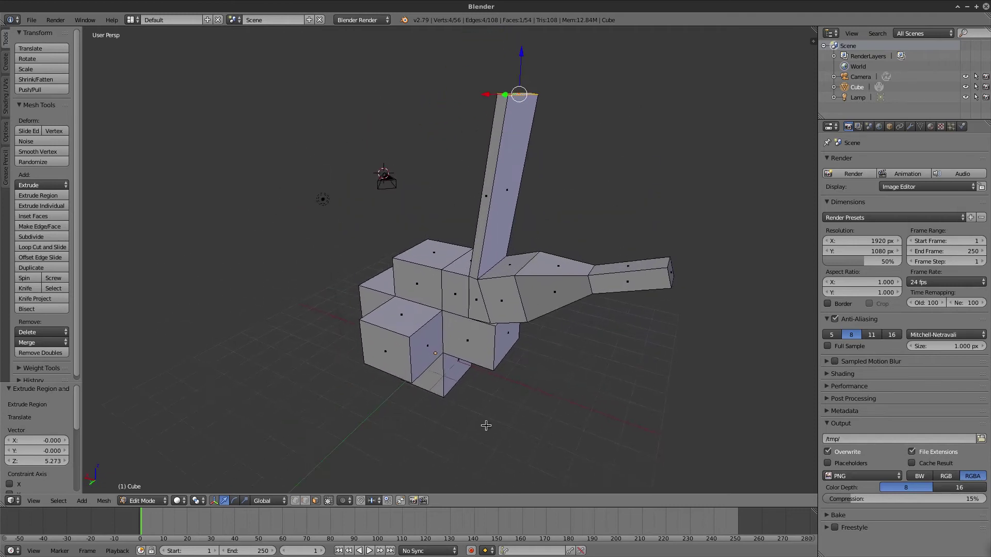
pyautogui.hotkey('ctrl', 'z')
pyautogui.hotkey('ctrl', 'z')
pyautogui.hotkey('ctrl', 'z')
pyautogui.hotkey('ctrl', 'z')
pyautogui.hotkey('ctrl', 'z')
pyautogui.hotkey('ctrl', 'z')
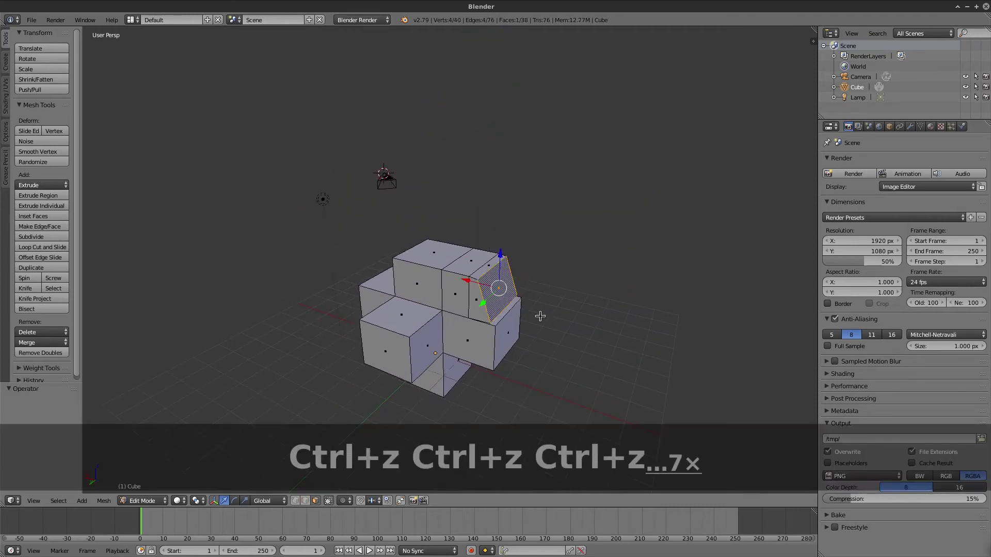
pyautogui.hotkey('ctrl', 'z')
pyautogui.hotkey('ctrl', 'z')
pyautogui.hotkey('ctrl', 'z')
pyautogui.hotkey('ctrl', 'z')
pyautogui.hotkey('ctrl', 'z')
pyautogui.hotkey('ctrl', 'z')
pyautogui.hotkey('ctrl', 'z')
pyautogui.hotkey('ctrl', 'z')
pyautogui.hotkey('ctrl', 'z')
pyautogui.hotkey('ctrl', 'z')
pyautogui.hotkey('ctrl', 'z')
pyautogui.hotkey('ctrl', 'z')
pyautogui.hotkey('ctrl', 'z')
pyautogui.hotkey('ctrl', 'z')
pyautogui.moveTo(463, 366)
pyautogui.mouseDown(button='middle')
pyautogui.moveTo(546, 244)
pyautogui.moveTo(526, 268)
pyautogui.moveTo(509, 235)
pyautogui.mouseUp(button='middle')
pyautogui.scroll(2, 485, 331)
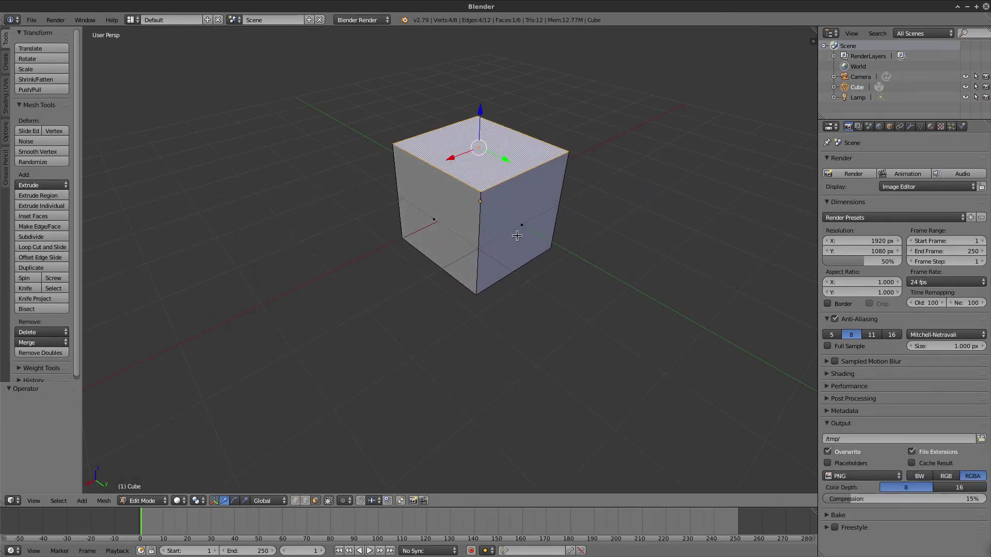
pyautogui.hotkey('ctrl', 'r')
pyautogui.moveTo(515, 211)
pyautogui.mouseDown(button='middle')
pyautogui.moveTo(499, 243)
pyautogui.moveTo(544, 157)
pyautogui.moveTo(513, 250)
pyautogui.moveTo(478, 253)
pyautogui.mouseUp(button='middle')
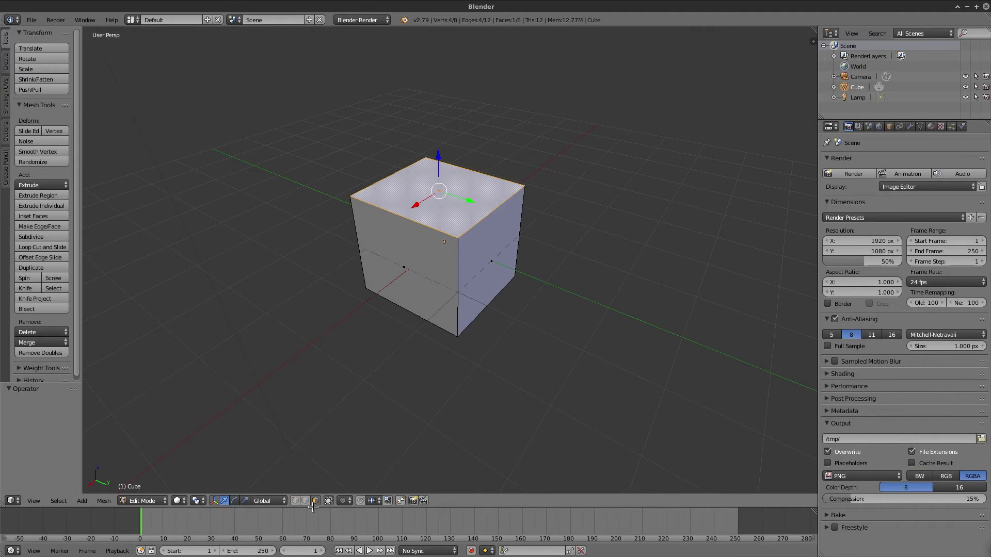
# Return to Object Mode and delete the cube, leaving camera and lamp
pyautogui.press('Tab')
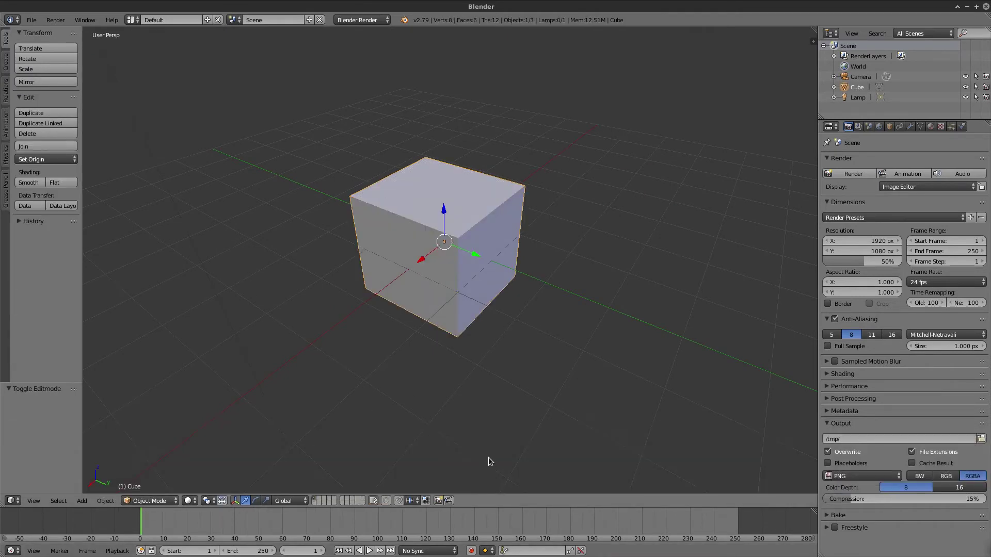
pyautogui.scroll(-4, 488, 457)
pyautogui.moveTo(463, 375)
pyautogui.mouseDown(button='middle')
pyautogui.moveTo(594, 373)
pyautogui.moveTo(387, 338)
pyautogui.moveTo(701, 330)
pyautogui.moveTo(285, 341)
pyautogui.moveTo(260, 305)
pyautogui.moveTo(360, 325)
pyautogui.moveTo(482, 331)
pyautogui.moveTo(464, 327)
pyautogui.moveTo(466, 262)
pyautogui.mouseUp(button='middle')
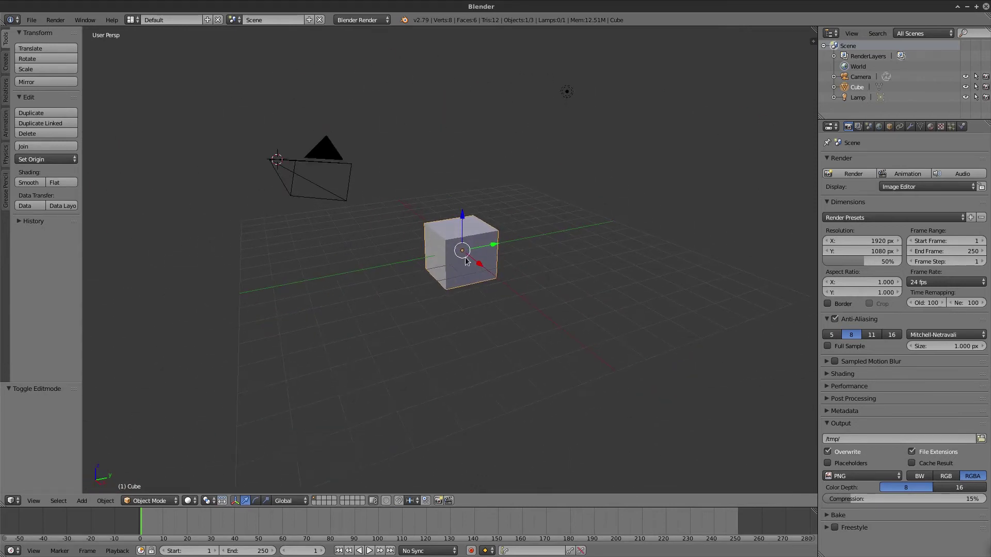
pyautogui.press('Delete')
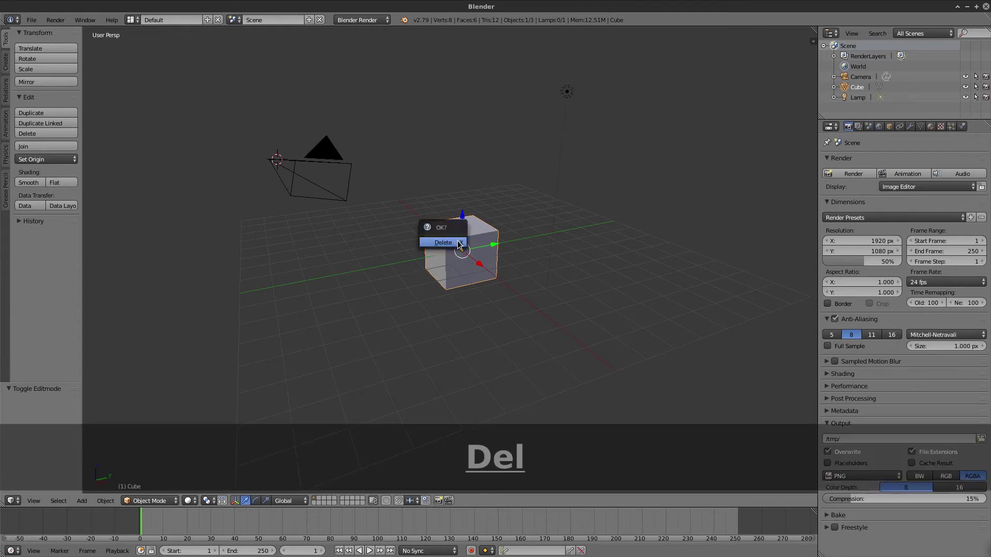
pyautogui.click(439, 243)
# Orbit around the emptied scene and show the Create list of primitives
pyautogui.moveTo(452, 250)
pyautogui.mouseDown(button='middle')
pyautogui.moveTo(564, 264)
pyautogui.moveTo(480, 283)
pyautogui.moveTo(466, 250)
pyautogui.mouseUp(button='middle')
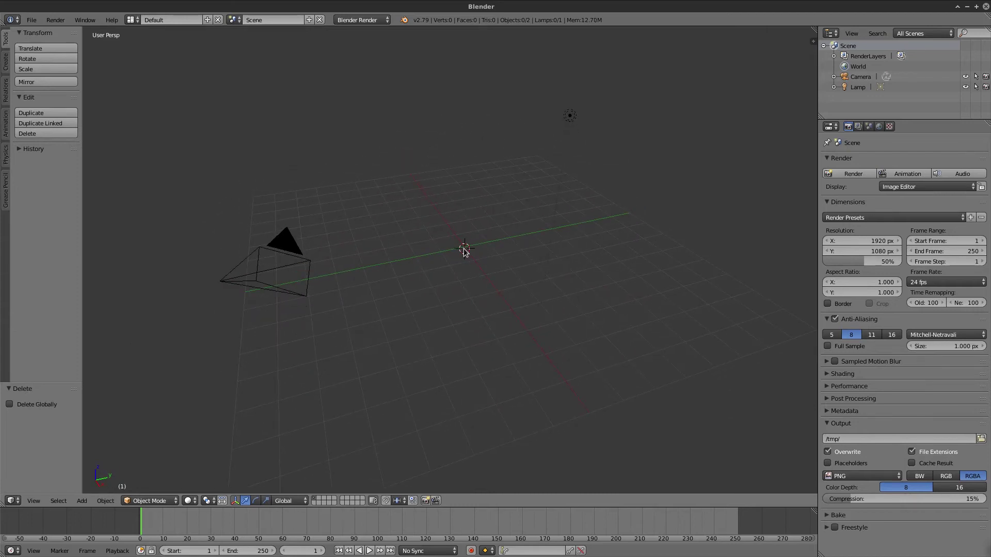
pyautogui.moveTo(398, 293); pyautogui.dragTo(483, 283, button='middle')
pyautogui.moveTo(429, 257)
pyautogui.mouseDown(button='middle')
pyautogui.moveTo(464, 270)
pyautogui.moveTo(453, 263)
pyautogui.moveTo(572, 274)
pyautogui.mouseUp(button='middle')
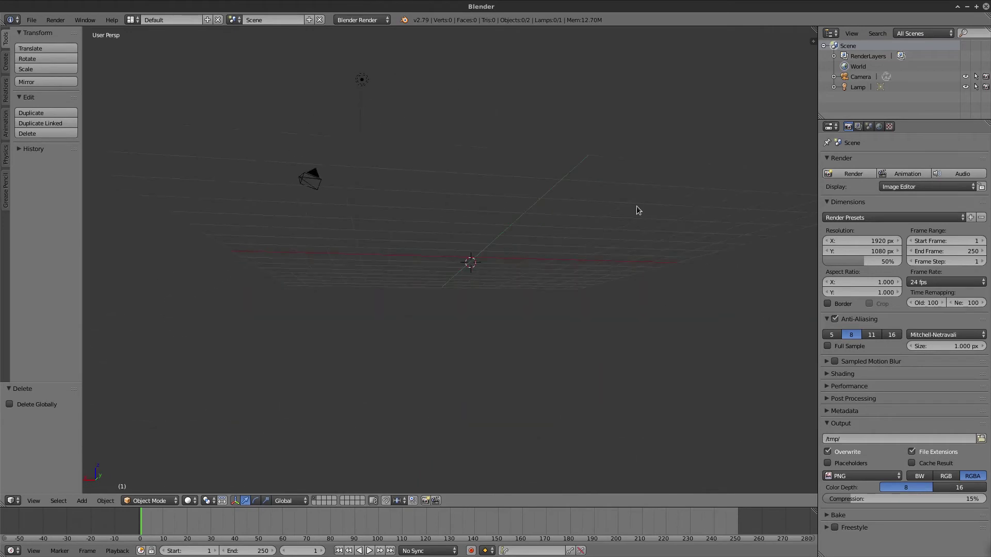
pyautogui.moveTo(418, 266)
pyautogui.mouseDown(button='middle')
pyautogui.moveTo(361, 283)
pyautogui.moveTo(332, 283)
pyautogui.moveTo(323, 266)
pyautogui.moveTo(302, 270)
pyautogui.moveTo(350, 268)
pyautogui.mouseUp(button='middle')
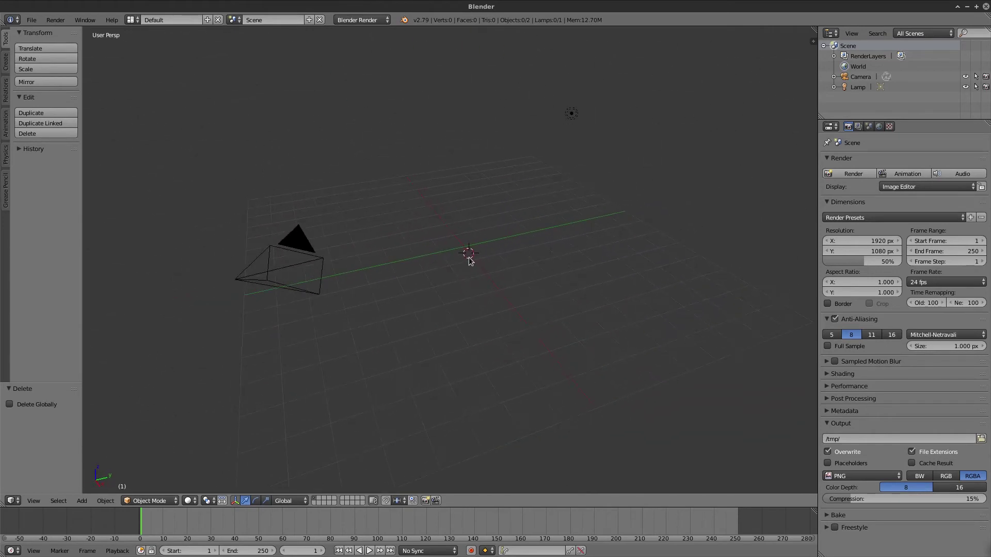
pyautogui.click(6, 63)
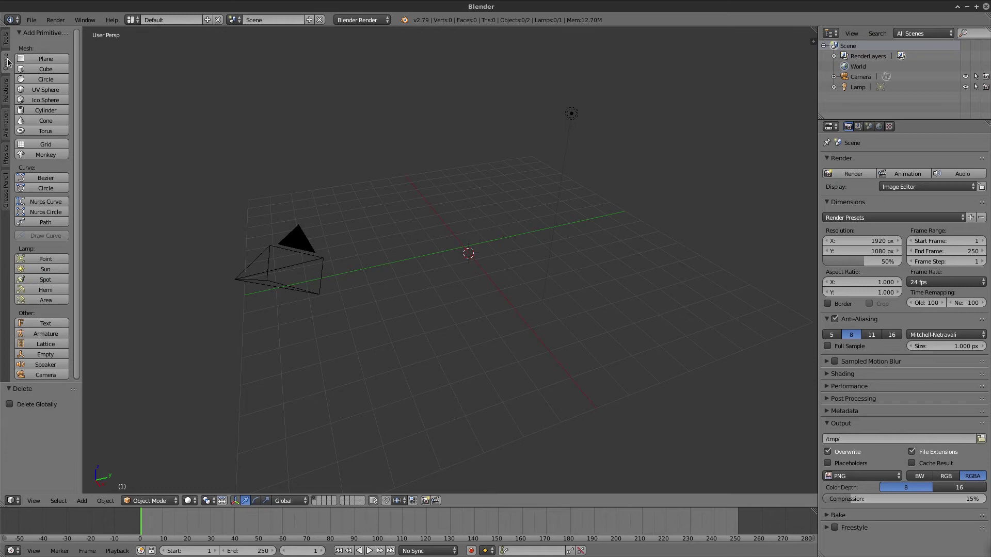
# Add a UV sphere at the scene centre and scale it up about 3.7 times
pyautogui.click(6, 41)
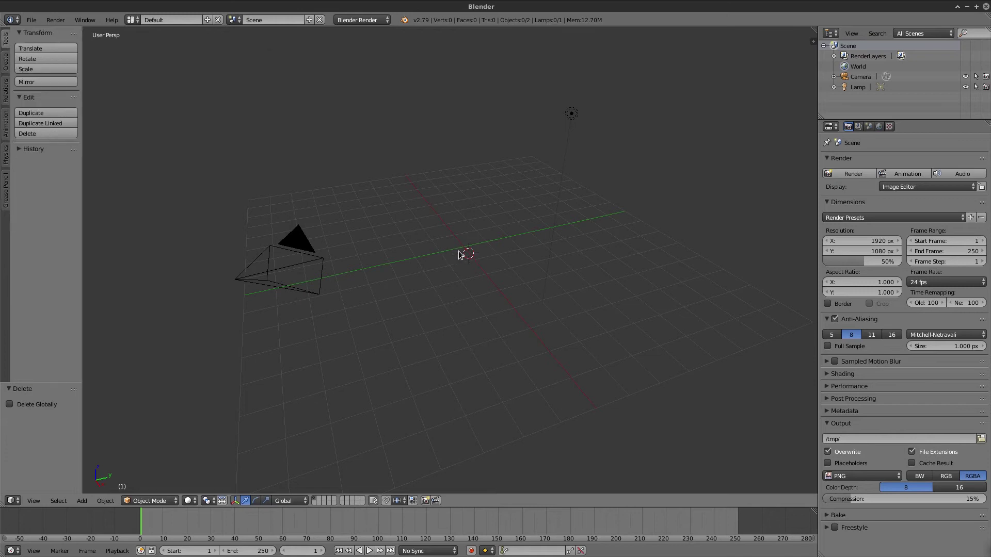
pyautogui.hotkey('shift', 'a')
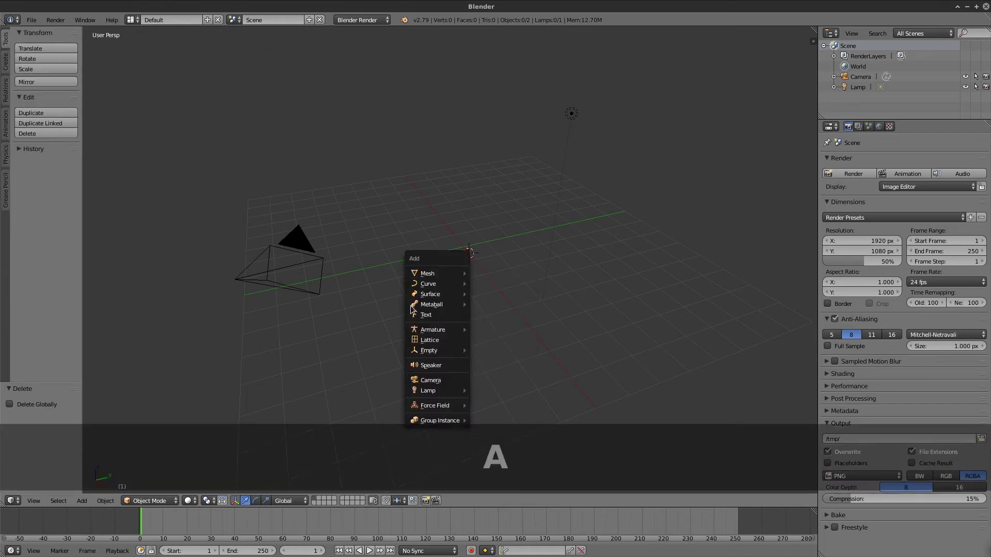
pyautogui.hotkey('shift', 'a')
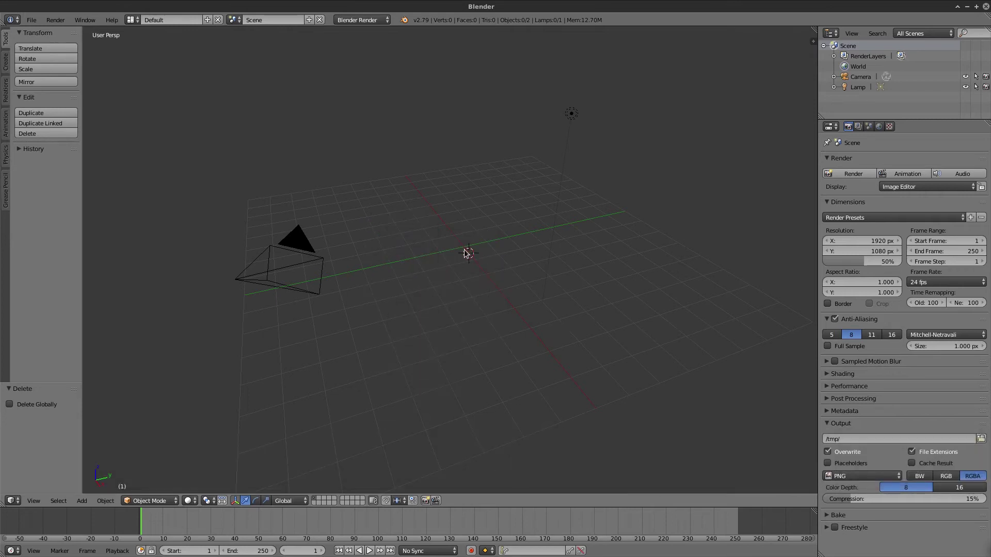
pyautogui.hotkey('shift', 'a')
pyautogui.hotkey('shift', 'a')
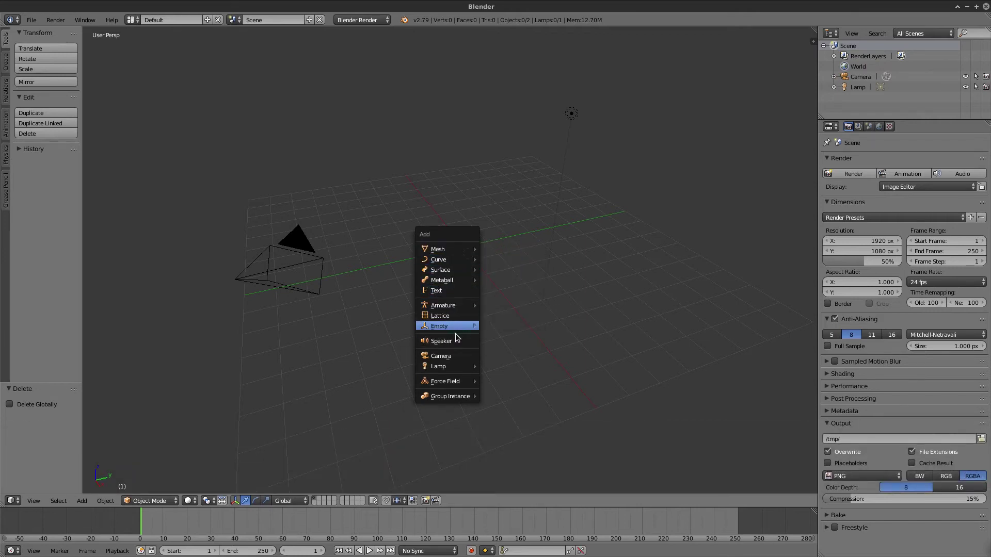
pyautogui.moveTo(440, 249)
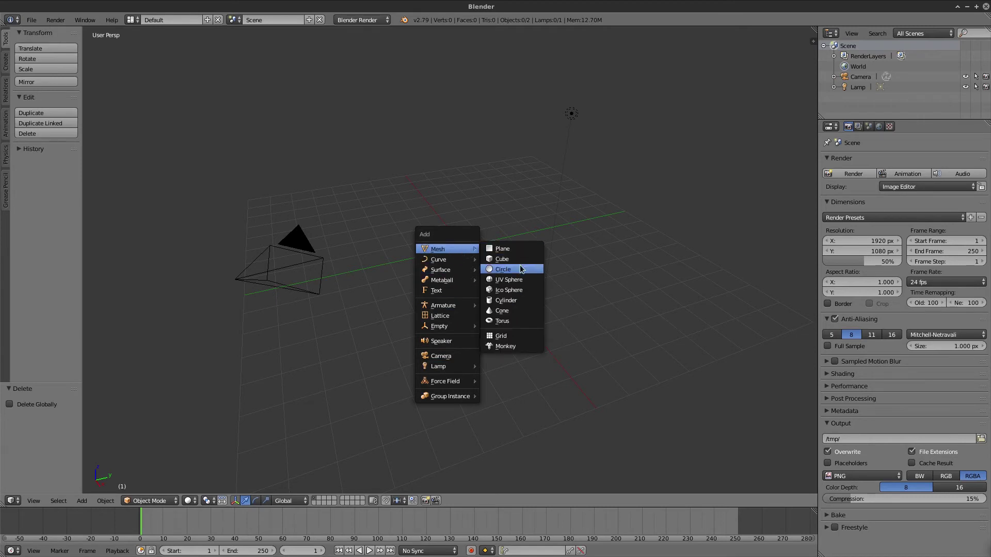
pyautogui.click(535, 285)
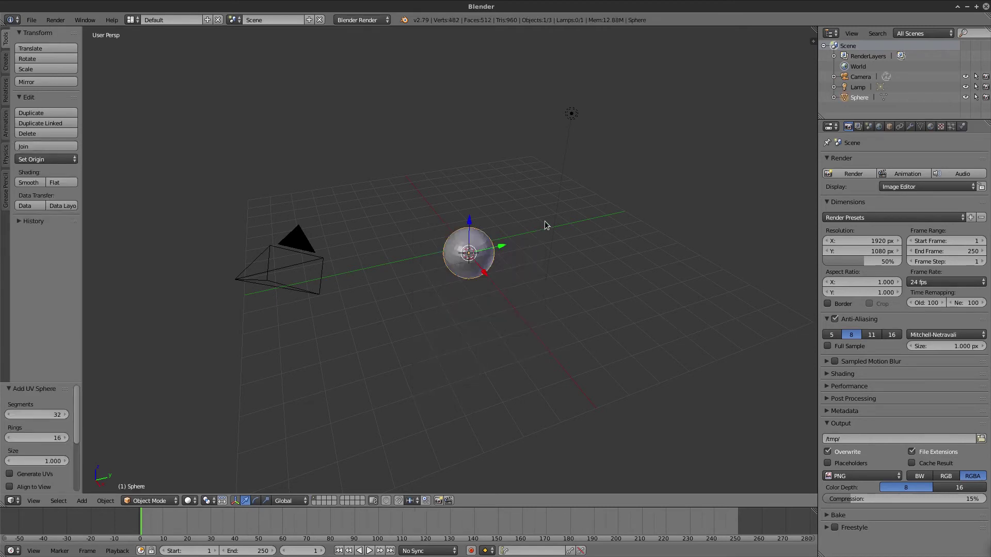
pyautogui.press('s')
pyautogui.click(598, 210)
pyautogui.moveTo(490, 240)
pyautogui.mouseDown(button='middle')
pyautogui.moveTo(500, 261)
pyautogui.moveTo(553, 211)
pyautogui.moveTo(460, 221)
pyautogui.moveTo(624, 212)
pyautogui.mouseUp(button='middle')
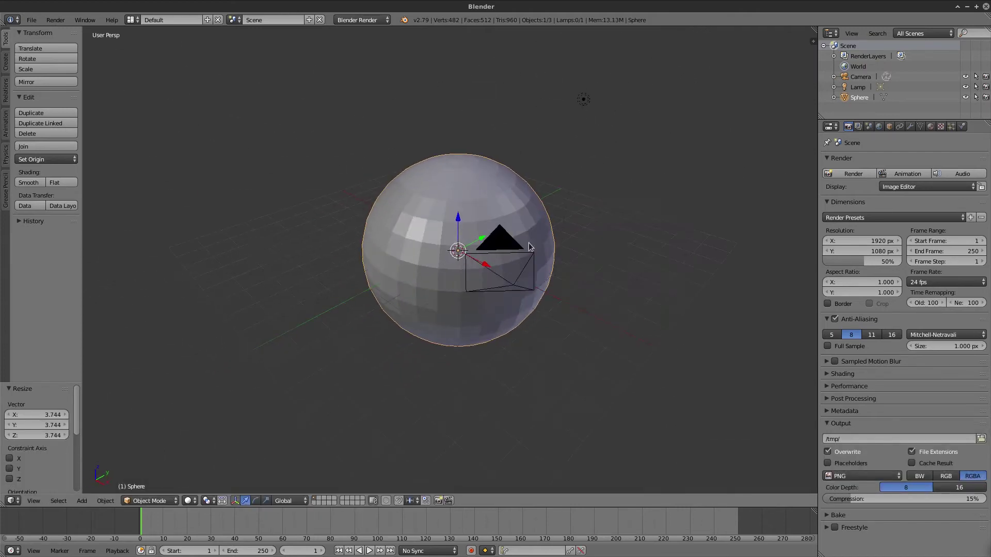
# Shrink the sphere to about half size, then delete it
pyautogui.press('s')
pyautogui.click(556, 251)
pyautogui.moveTo(556, 254)
pyautogui.mouseDown(button='middle')
pyautogui.moveTo(618, 249)
pyautogui.moveTo(475, 264)
pyautogui.moveTo(480, 250)
pyautogui.moveTo(471, 250)
pyautogui.moveTo(609, 172)
pyautogui.moveTo(514, 279)
pyautogui.mouseUp(button='middle')
pyautogui.press('Delete')
pyautogui.click(476, 264)
# Add a plane, enlarge it about 4.4 times, then delete it
pyautogui.hotkey('shift', 'a')
pyautogui.click(520, 250)
pyautogui.press('s')
pyautogui.click(703, 186)
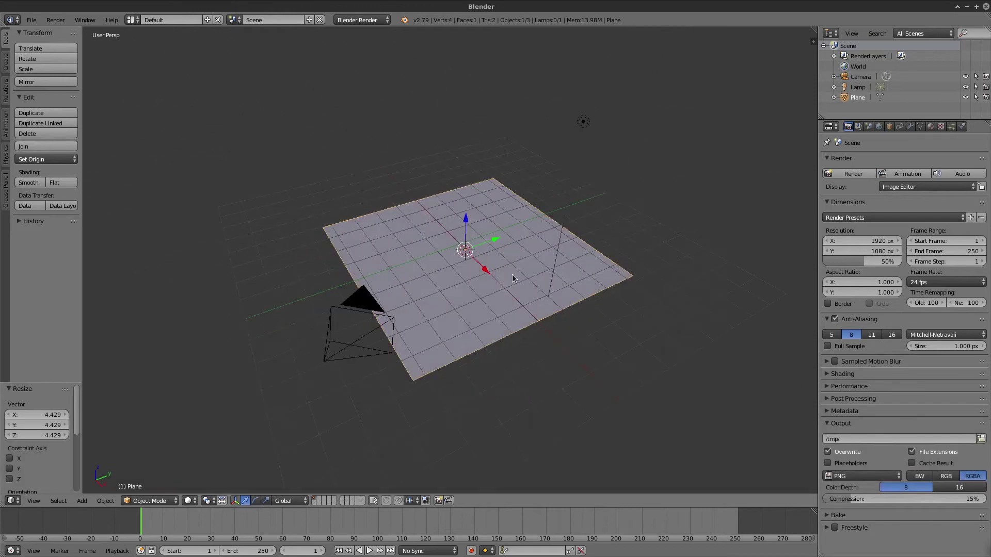
pyautogui.press('Delete')
pyautogui.click(485, 268)
pyautogui.hotkey('shift', 'a')
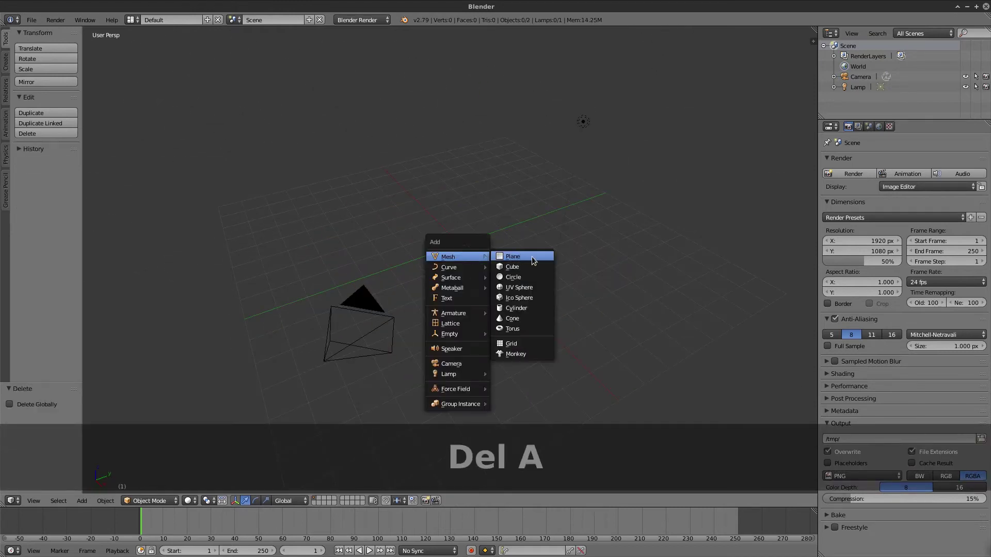
# Add a Suzanne monkey head mesh to the scene
pyautogui.click(528, 356)
pyautogui.moveTo(471, 316)
pyautogui.mouseDown(button='middle')
pyautogui.moveTo(566, 279)
pyautogui.moveTo(484, 291)
pyautogui.moveTo(451, 308)
pyautogui.moveTo(471, 308)
pyautogui.moveTo(442, 347)
pyautogui.moveTo(370, 316)
pyautogui.moveTo(332, 319)
pyautogui.moveTo(388, 266)
pyautogui.moveTo(491, 287)
pyautogui.moveTo(332, 308)
pyautogui.moveTo(343, 278)
pyautogui.moveTo(377, 273)
pyautogui.moveTo(421, 296)
pyautogui.mouseUp(button='middle')
pyautogui.scroll(2, 370, 316)
pyautogui.press('e')
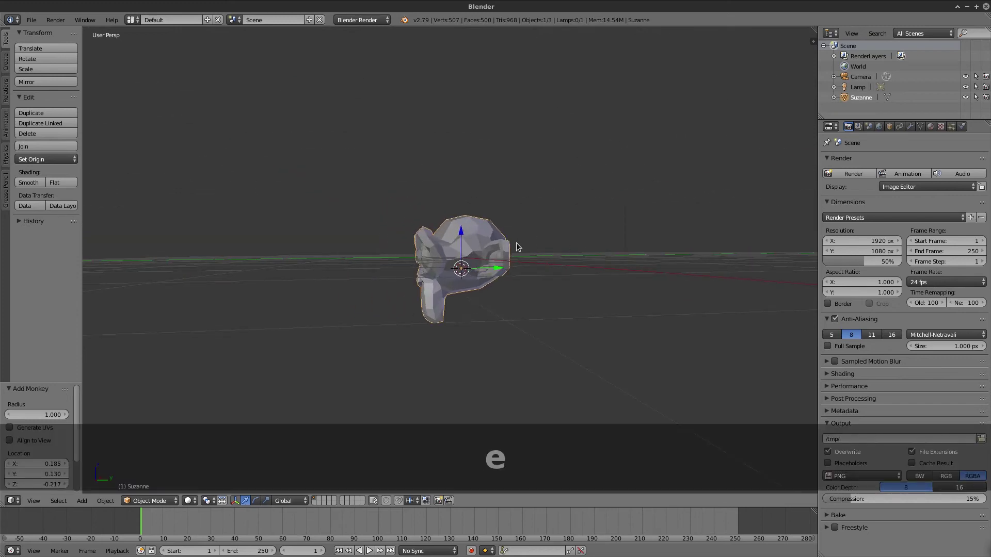
pyautogui.moveTo(516, 247); pyautogui.dragTo(524, 248, button='middle')
# Rotate Suzanne, raise it along Z, and tilt it slightly more
pyautogui.press('r')
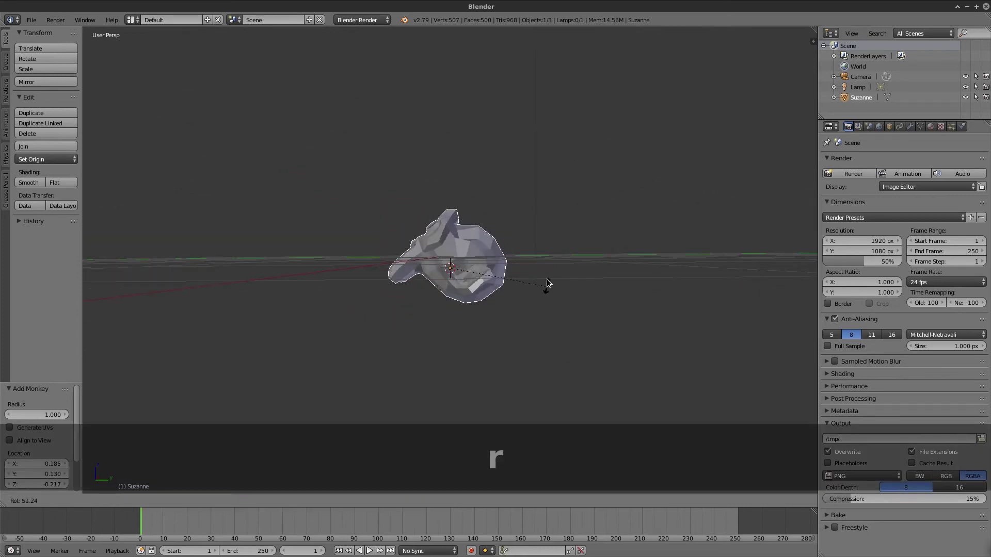
pyautogui.click(546, 278)
pyautogui.moveTo(450, 235); pyautogui.dragTo(390, 199)
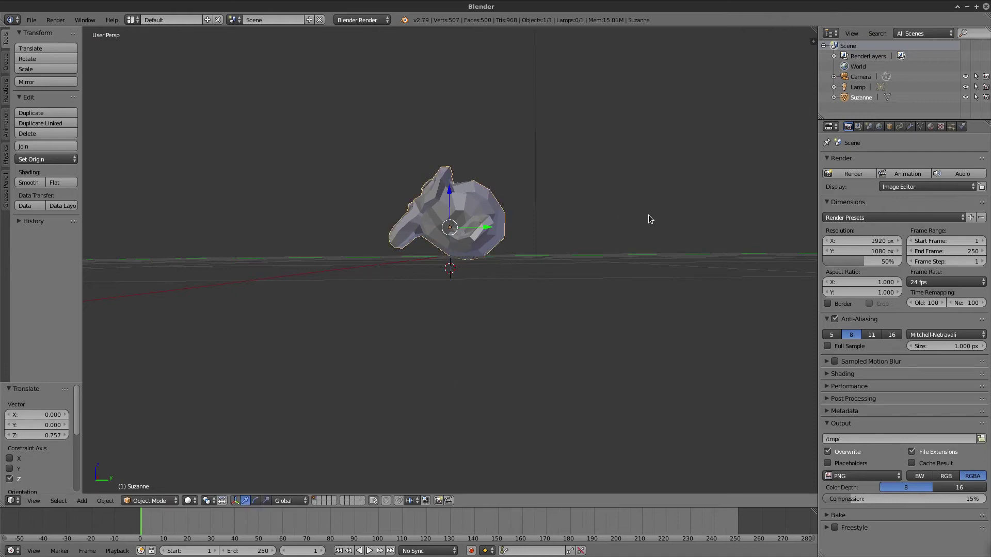
pyautogui.press('r')
pyautogui.click(623, 170)
pyautogui.press('r')
pyautogui.click(628, 186)
pyautogui.moveTo(628, 186)
pyautogui.mouseDown(button='middle')
pyautogui.moveTo(540, 292)
pyautogui.moveTo(482, 262)
pyautogui.mouseUp(button='middle')
pyautogui.hotkey('shift', 'a')
# Add a plane beneath Suzanne and enlarge it about seven times
pyautogui.click(527, 262)
pyautogui.press('s')
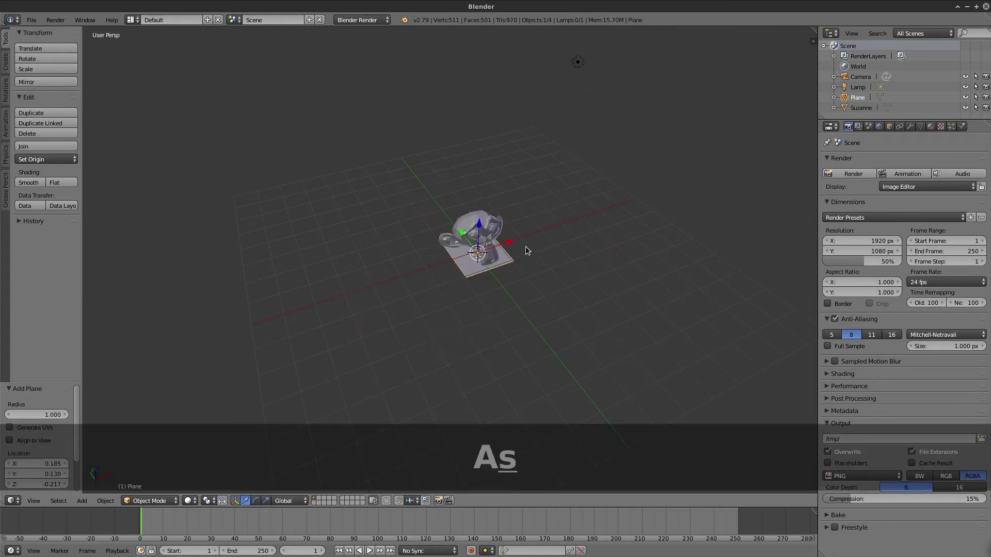
pyautogui.click(799, 147)
pyautogui.moveTo(605, 293)
pyautogui.mouseDown(button='middle')
pyautogui.moveTo(470, 290)
pyautogui.moveTo(445, 275)
pyautogui.moveTo(460, 243)
pyautogui.mouseUp(button='middle')
# Select Suzanne and lower it until it sits just above the plane
pyautogui.rightClick(460, 242)
pyautogui.scroll(3, 454, 277)
pyautogui.scroll(3, 454, 277)
pyautogui.moveTo(454, 277); pyautogui.dragTo(422, 150, button='middle')
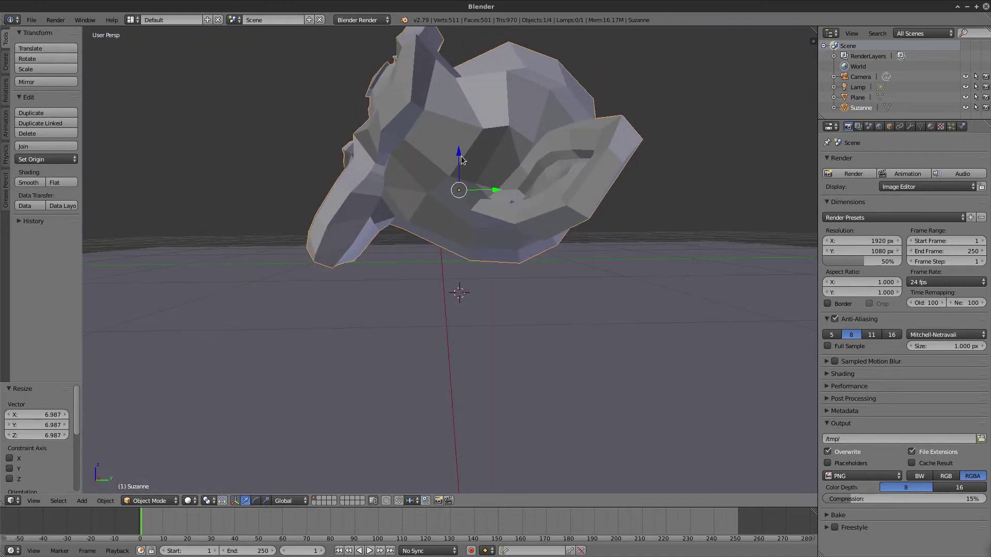
pyautogui.moveTo(462, 160); pyautogui.dragTo(466, 184)
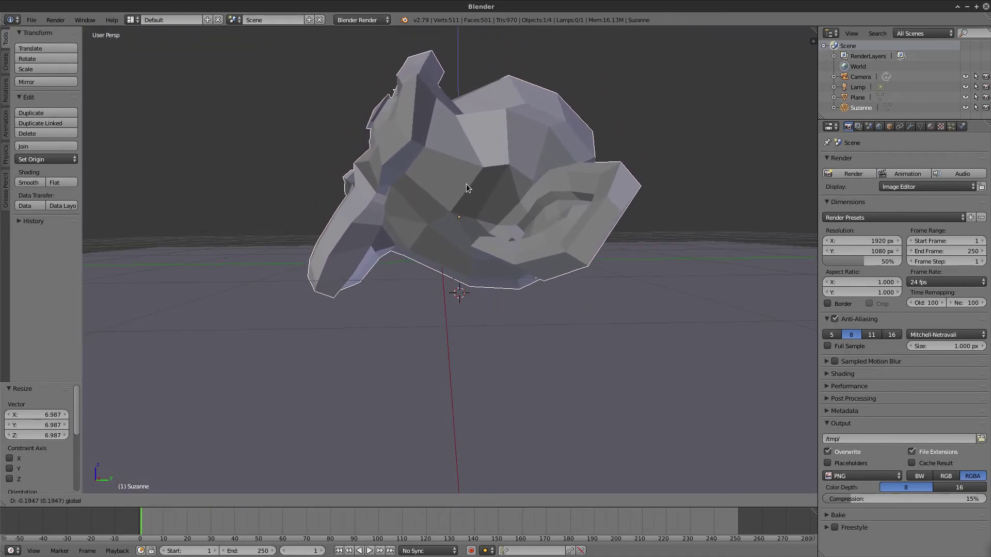
pyautogui.click(466, 184)
pyautogui.moveTo(327, 188)
pyautogui.mouseDown(button='middle')
pyautogui.moveTo(413, 218)
pyautogui.moveTo(475, 281)
pyautogui.moveTo(345, 258)
pyautogui.moveTo(582, 291)
pyautogui.moveTo(555, 276)
pyautogui.moveTo(512, 283)
pyautogui.moveTo(567, 278)
pyautogui.moveTo(354, 289)
pyautogui.moveTo(521, 324)
pyautogui.moveTo(361, 302)
pyautogui.mouseUp(button='middle')
pyautogui.scroll(-4, 412, 218)
pyautogui.scroll(-2, 475, 278)
pyautogui.scroll(3, 345, 258)
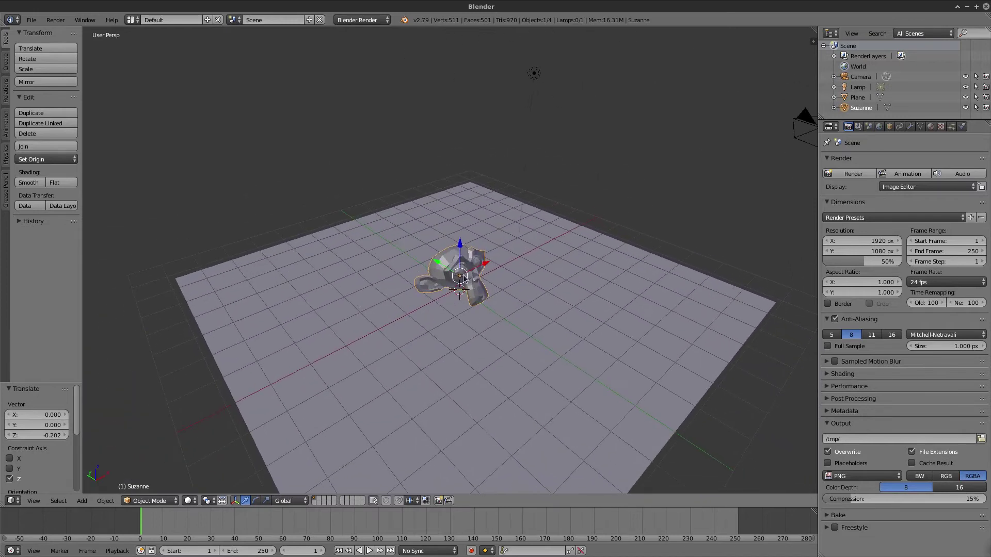
pyautogui.moveTo(445, 267)
pyautogui.mouseDown(button='middle')
pyautogui.moveTo(575, 255)
pyautogui.moveTo(568, 217)
pyautogui.moveTo(564, 232)
pyautogui.moveTo(639, 213)
pyautogui.moveTo(465, 219)
pyautogui.moveTo(559, 225)
pyautogui.mouseUp(button='middle')
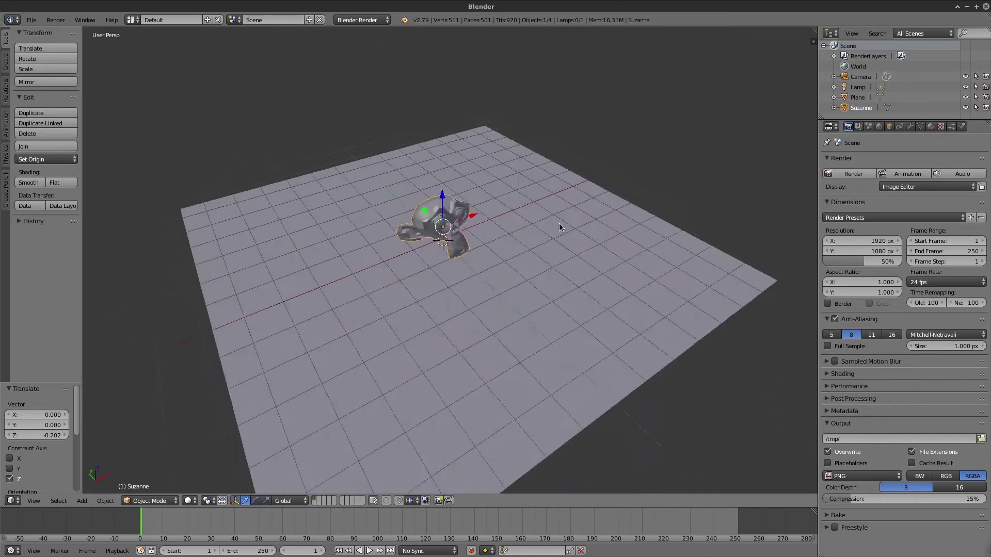
# Switch the viewport shading to Wireframe and orbit to view Suzanne's mesh edges above the floor
pyautogui.click(190, 501)
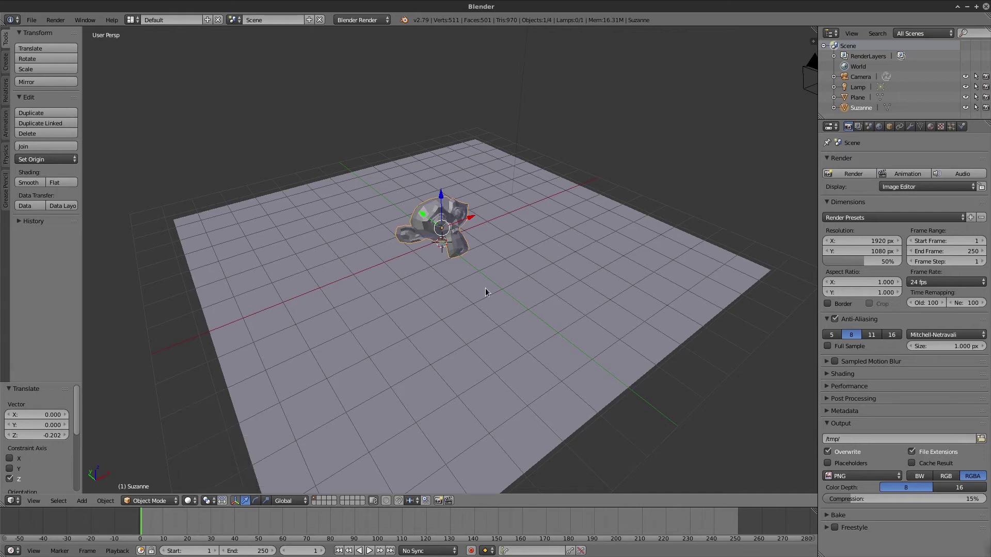
pyautogui.click(191, 503)
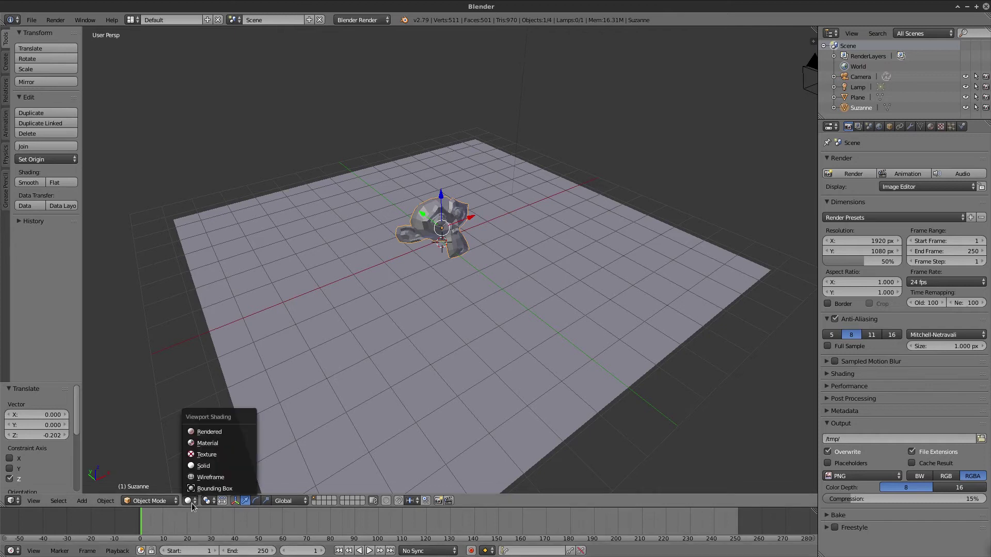
pyautogui.click(211, 466)
pyautogui.moveTo(444, 309)
pyautogui.mouseDown(button='middle')
pyautogui.moveTo(603, 310)
pyautogui.moveTo(464, 307)
pyautogui.moveTo(500, 248)
pyautogui.moveTo(454, 238)
pyautogui.moveTo(259, 444)
pyautogui.mouseUp(button='middle')
pyautogui.click(193, 504)
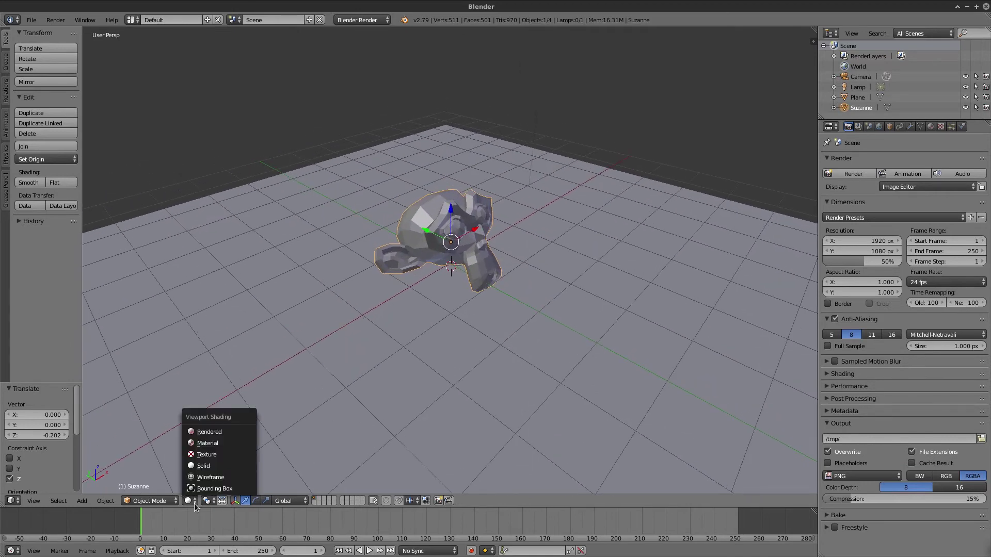
pyautogui.click(210, 478)
pyautogui.moveTo(449, 343)
pyautogui.mouseDown(button='middle')
pyautogui.moveTo(600, 333)
pyautogui.moveTo(702, 308)
pyautogui.moveTo(715, 270)
pyautogui.moveTo(531, 332)
pyautogui.moveTo(444, 341)
pyautogui.mouseUp(button='middle')
pyautogui.moveTo(614, 209); pyautogui.dragTo(445, 203, button='middle')
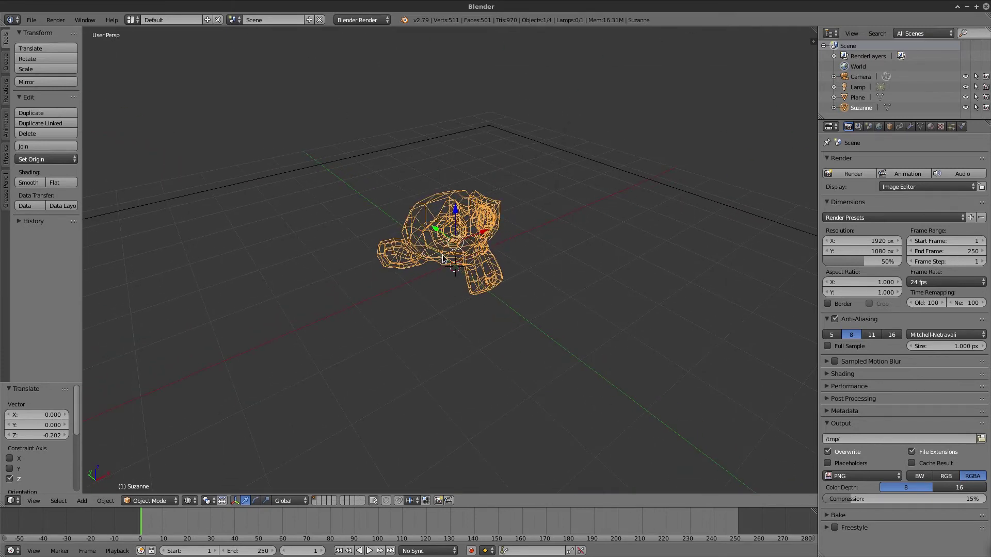
pyautogui.press('a')
pyautogui.scroll(-7, 434, 292)
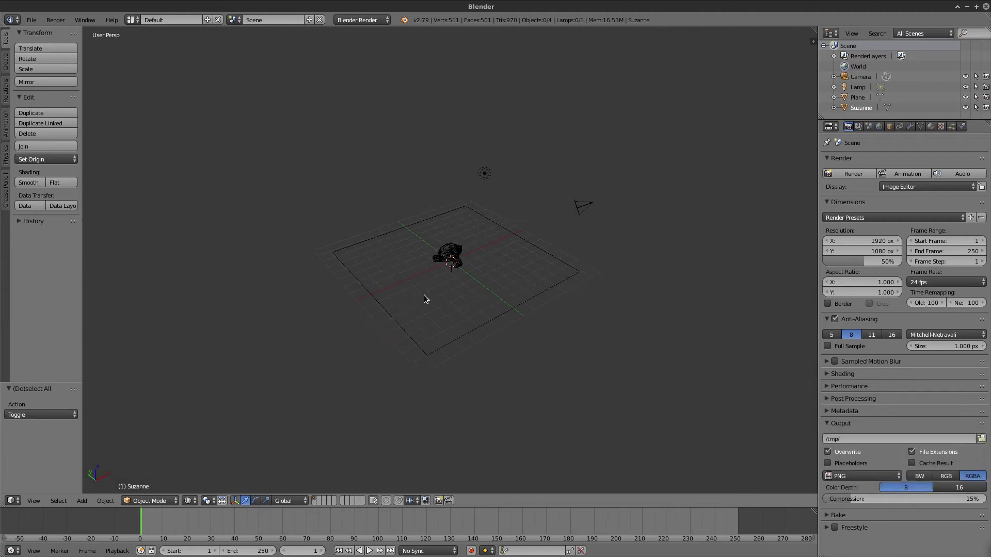
pyautogui.moveTo(567, 289)
pyautogui.mouseDown(button='middle')
pyautogui.moveTo(602, 296)
pyautogui.moveTo(413, 314)
pyautogui.moveTo(394, 296)
pyautogui.mouseUp(button='middle')
pyautogui.press('a')
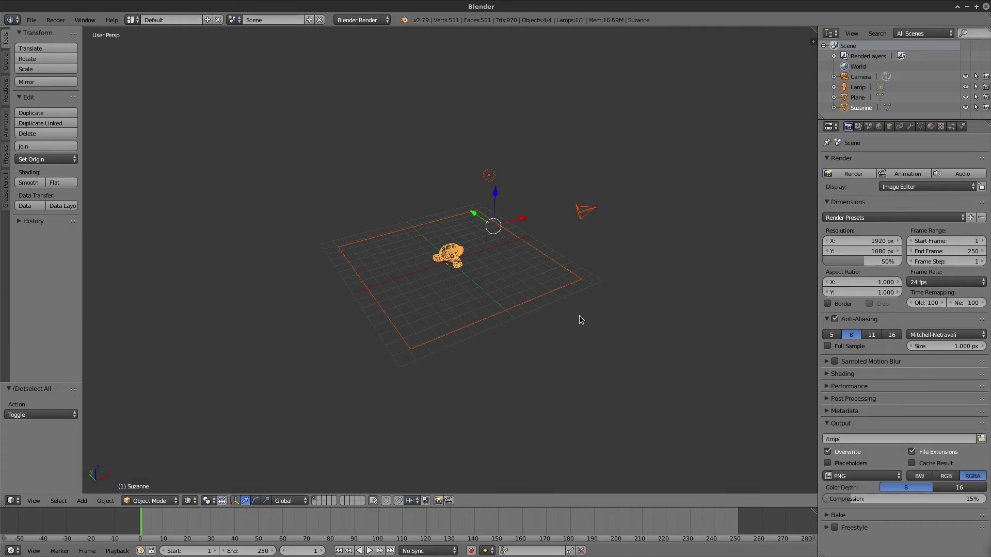
pyautogui.hotkey('ctrl', 'r')
pyautogui.moveTo(581, 315)
pyautogui.mouseDown(button='middle')
pyautogui.moveTo(401, 289)
pyautogui.moveTo(482, 285)
pyautogui.moveTo(427, 300)
pyautogui.moveTo(455, 298)
pyautogui.moveTo(453, 266)
pyautogui.moveTo(373, 273)
pyautogui.moveTo(521, 284)
pyautogui.moveTo(407, 327)
pyautogui.moveTo(429, 264)
pyautogui.moveTo(495, 289)
pyautogui.moveTo(431, 274)
pyautogui.moveTo(429, 260)
pyautogui.moveTo(410, 291)
pyautogui.mouseUp(button='middle')
pyautogui.press('a')
pyautogui.scroll(3, 438, 296)
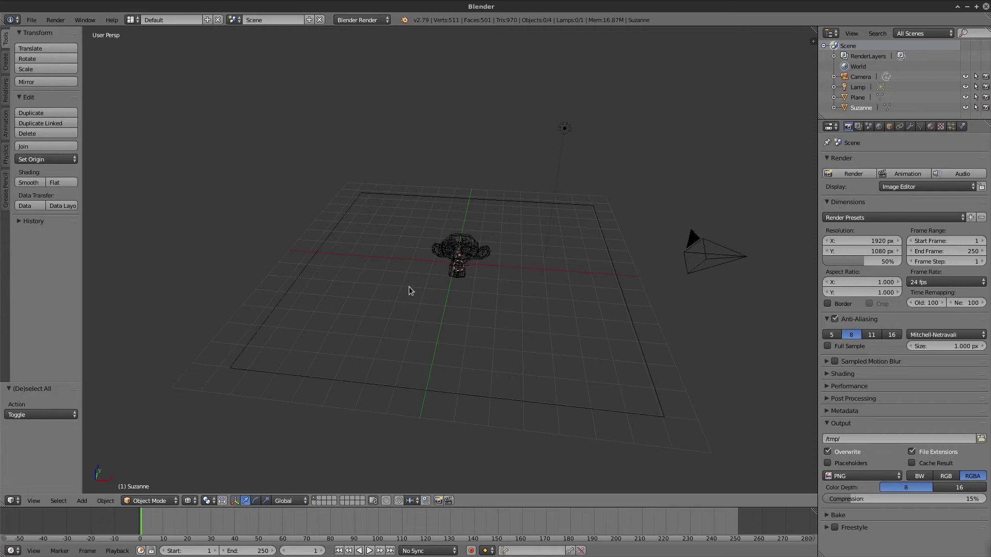
pyautogui.moveTo(354, 327)
pyautogui.mouseDown(button='middle')
pyautogui.moveTo(502, 321)
pyautogui.moveTo(476, 320)
pyautogui.moveTo(420, 294)
pyautogui.moveTo(500, 303)
pyautogui.moveTo(431, 299)
pyautogui.moveTo(487, 327)
pyautogui.moveTo(442, 299)
pyautogui.mouseUp(button='middle')
pyautogui.moveTo(496, 217)
pyautogui.mouseDown(button='middle')
pyautogui.moveTo(484, 268)
pyautogui.moveTo(431, 261)
pyautogui.mouseUp(button='middle')
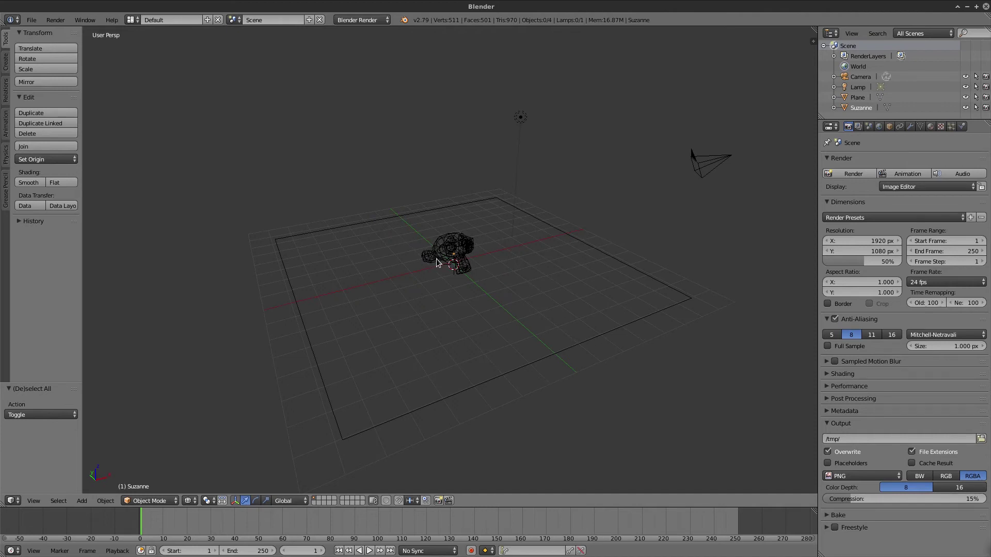
pyautogui.press('Num_Lock')
pyautogui.press('Num_Lock')
pyautogui.press('KP_1')
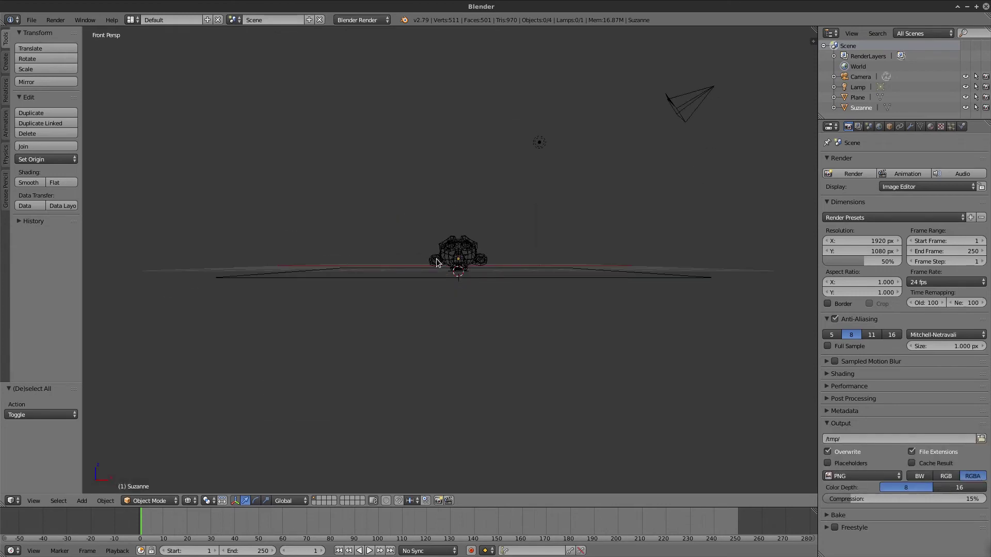
pyautogui.press('KP_5')
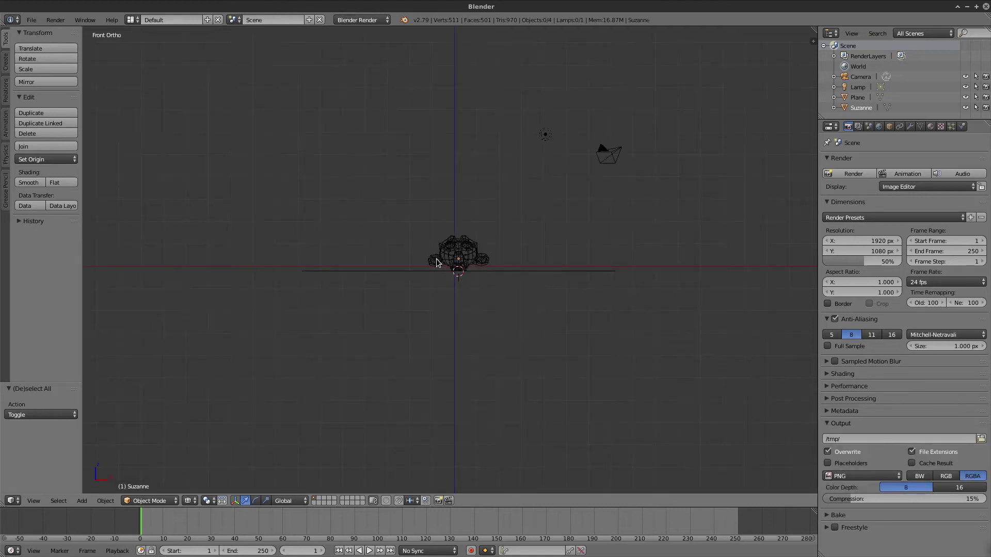
pyautogui.press('KP_5')
pyautogui.press('KP_5')
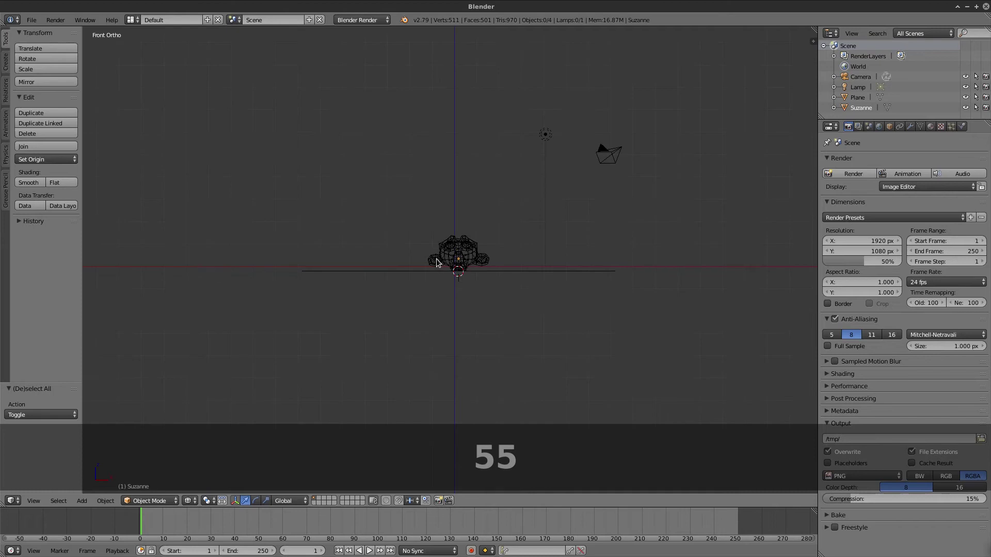
pyautogui.press('KP_5')
pyautogui.press('KP_5')
pyautogui.press('KP_5')
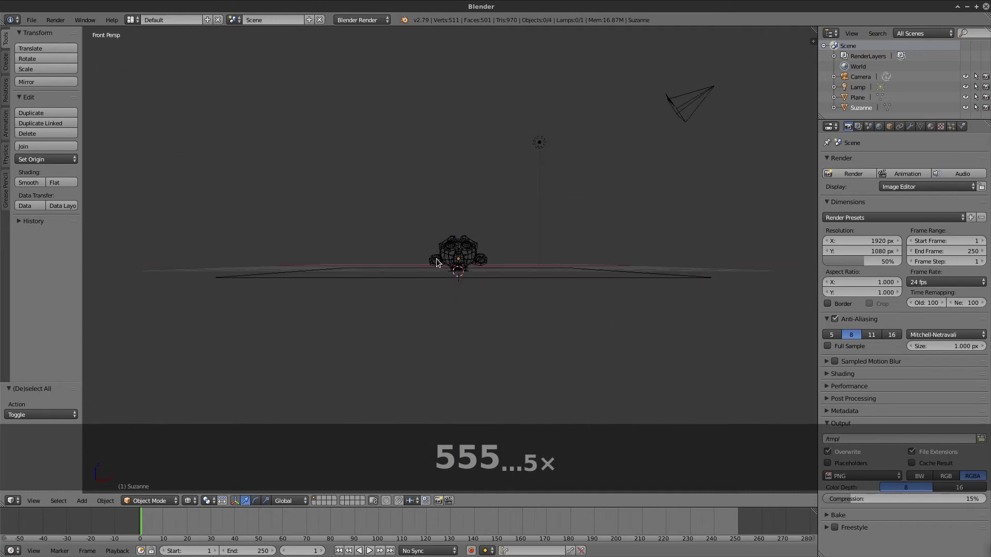
pyautogui.press('KP_5')
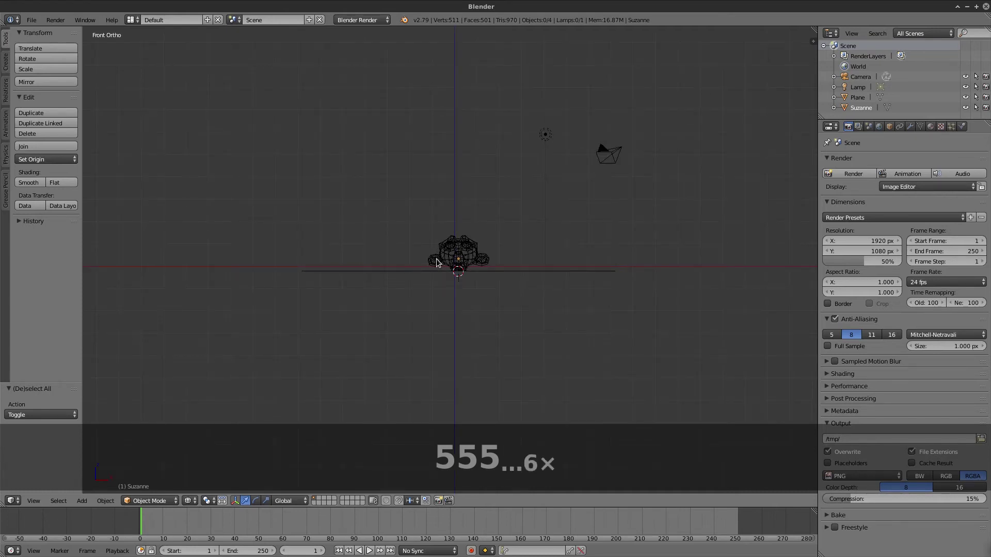
pyautogui.press('KP_1')
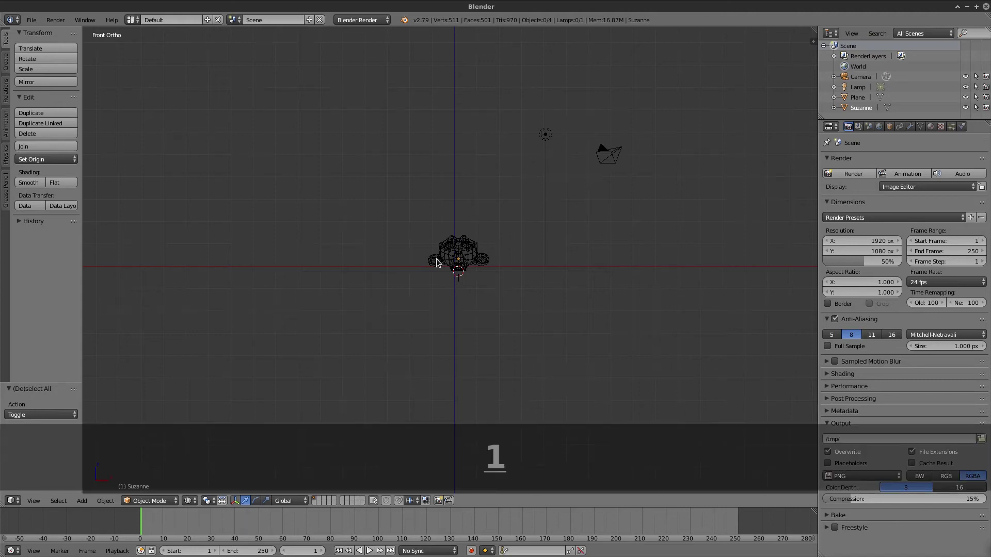
pyautogui.press('KP_3')
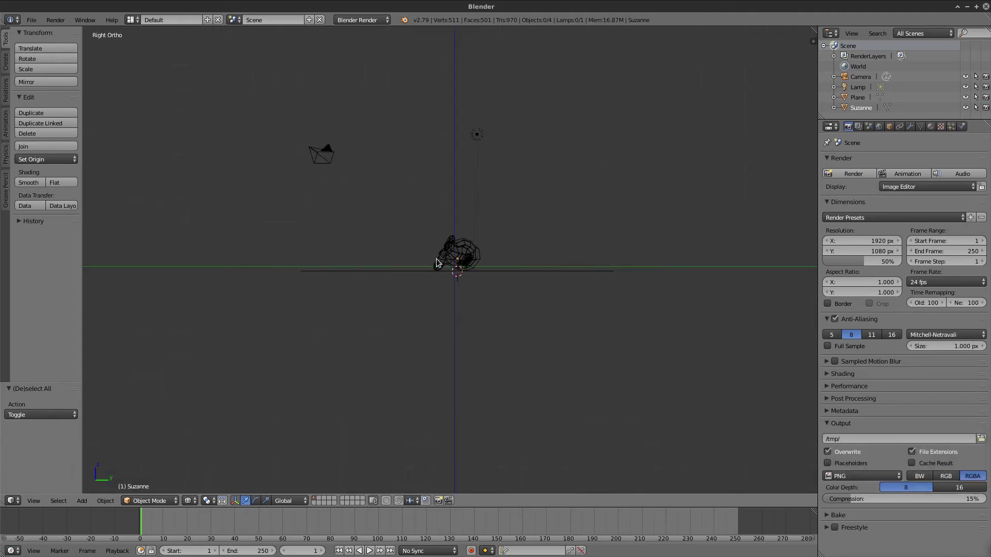
pyautogui.press('KP_7')
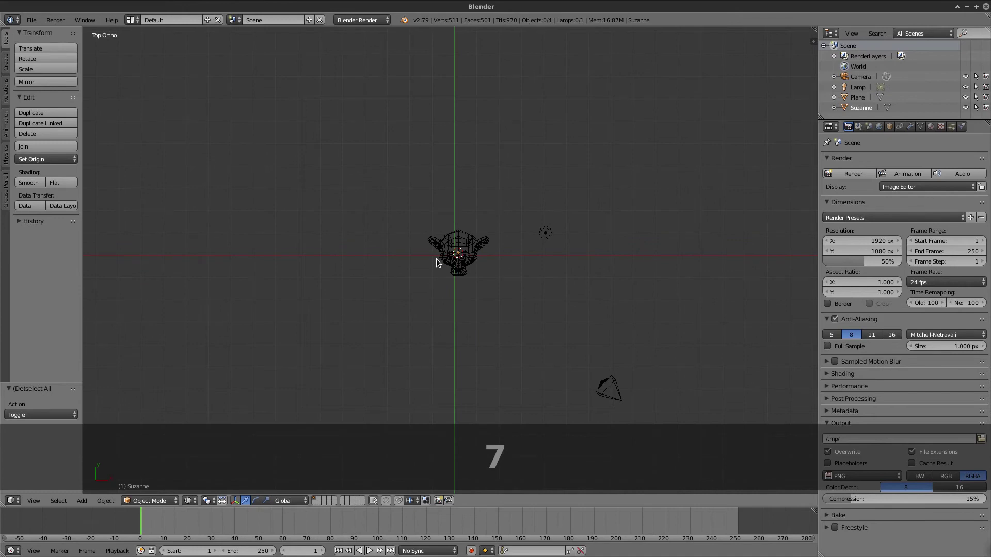
pyautogui.press('KP_1')
pyautogui.press('KP_3')
pyautogui.press('KP_7')
pyautogui.press('KP_1')
pyautogui.press('KP_3')
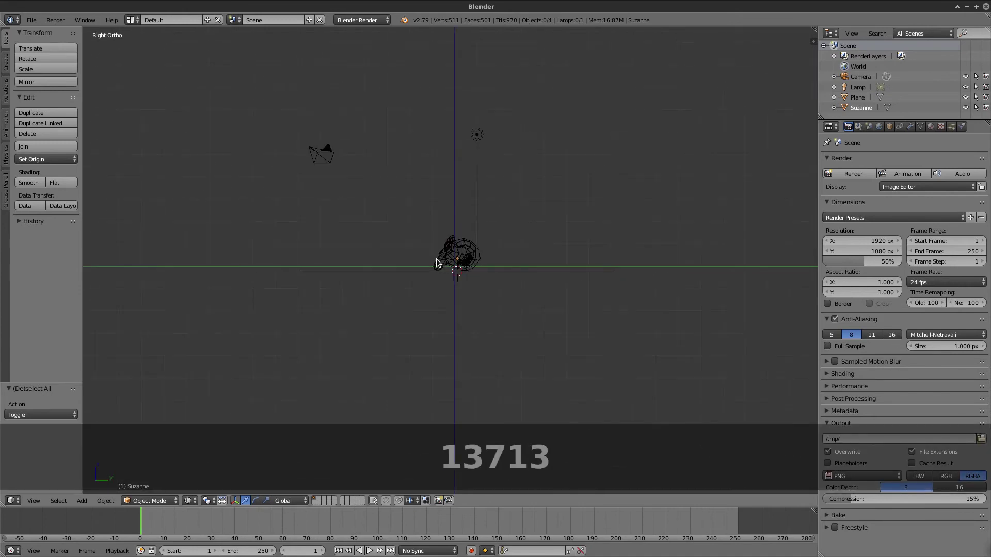
pyautogui.press('KP_7')
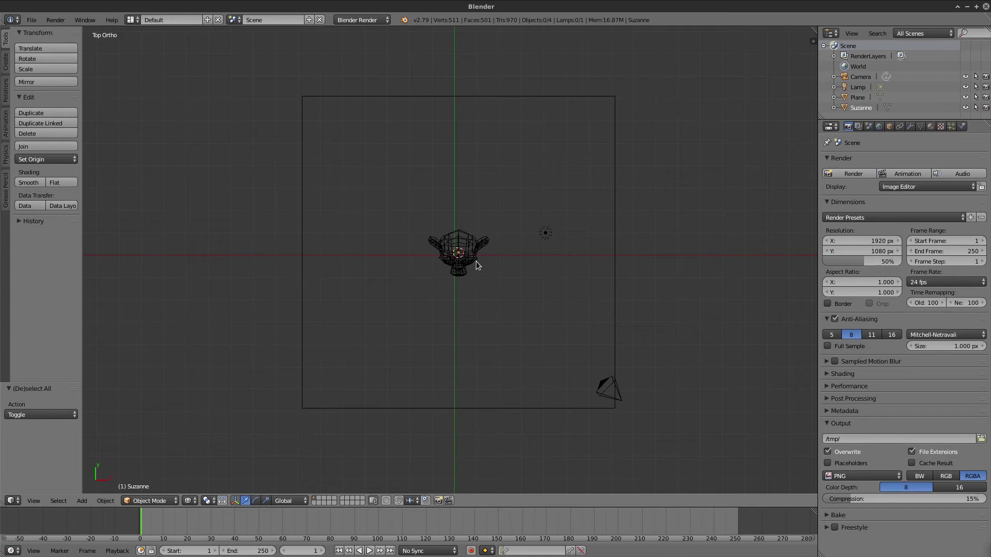
pyautogui.press('KP_5')
pyautogui.moveTo(458, 346); pyautogui.dragTo(486, 280, button='middle')
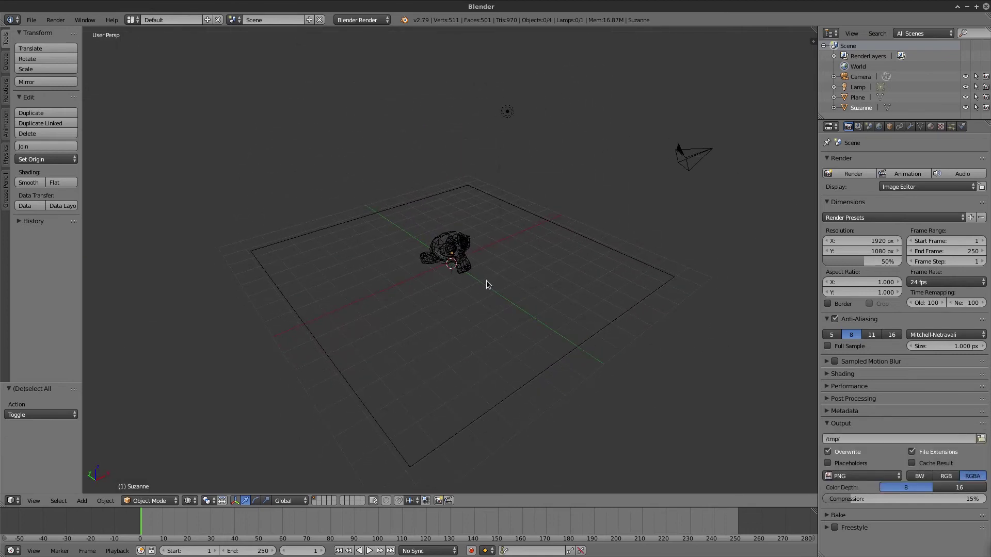
pyautogui.press('KP_0')
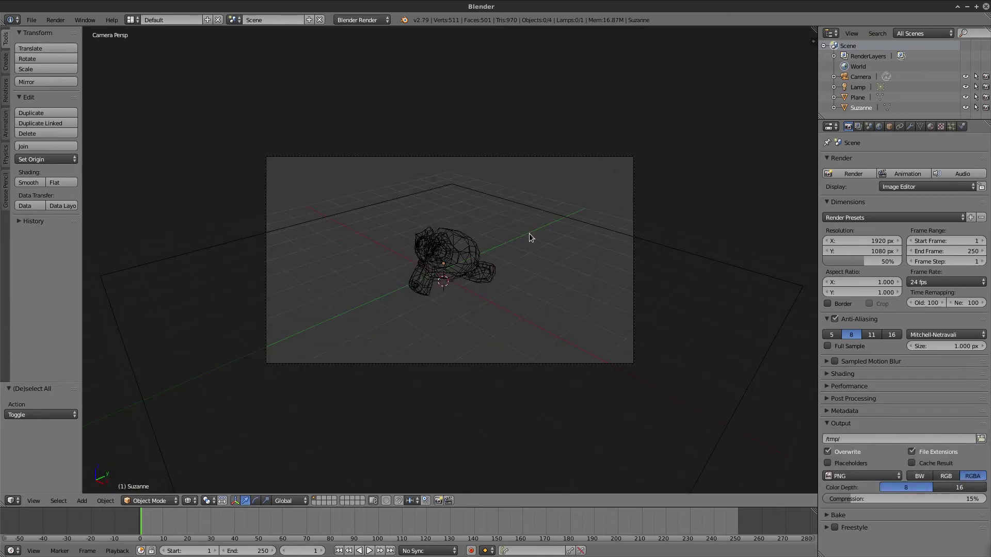
pyautogui.scroll(3, 365, 230)
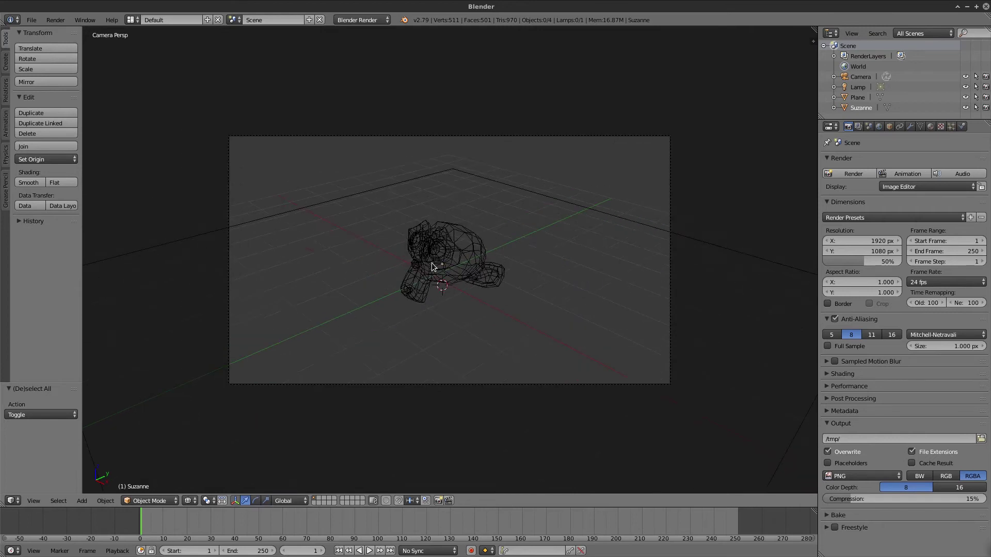
pyautogui.moveTo(292, 183)
pyautogui.mouseDown(button='middle')
pyautogui.moveTo(338, 207)
pyautogui.moveTo(472, 203)
pyautogui.moveTo(544, 159)
pyautogui.moveTo(486, 207)
pyautogui.moveTo(376, 177)
pyautogui.moveTo(429, 216)
pyautogui.moveTo(500, 235)
pyautogui.moveTo(470, 234)
pyautogui.mouseUp(button='middle')
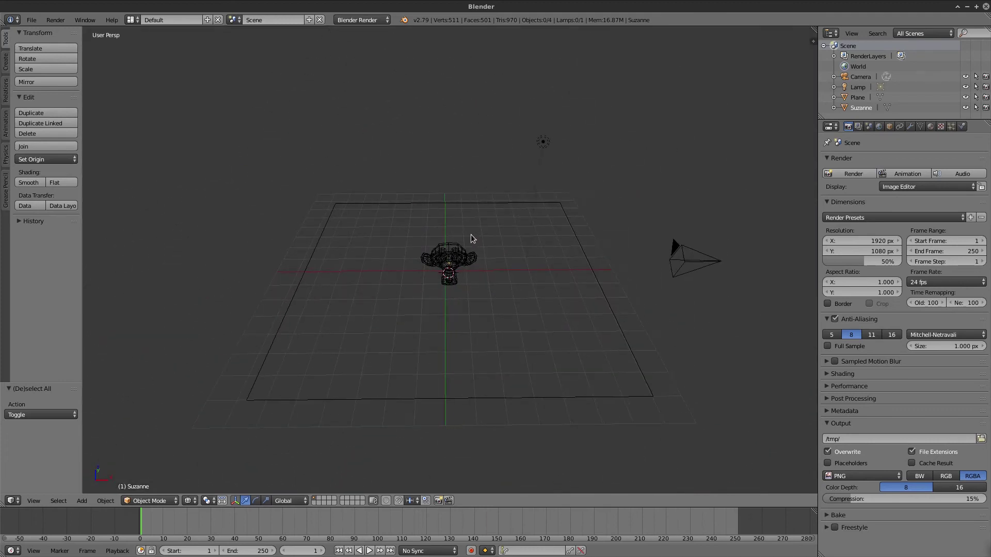
pyautogui.press('KP_0')
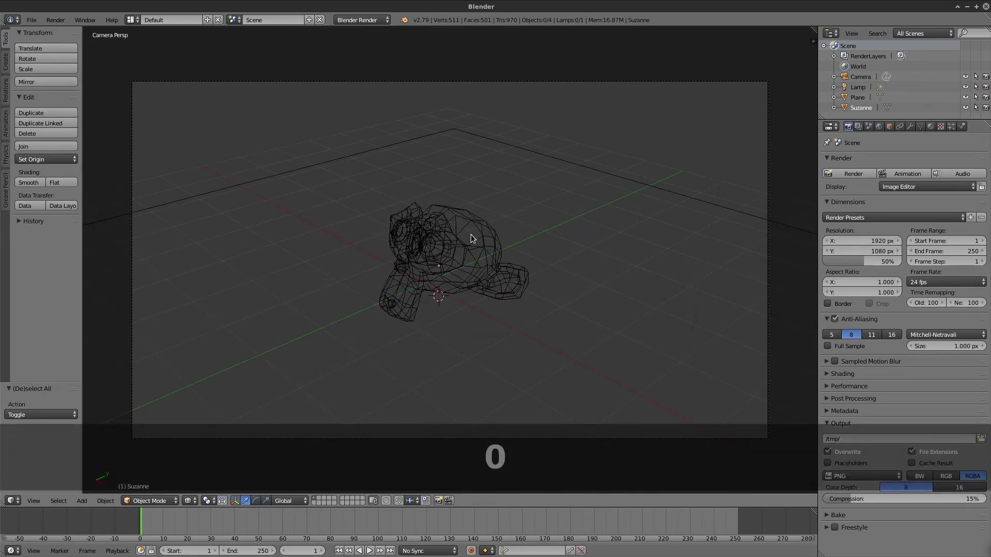
pyautogui.moveTo(380, 225); pyautogui.dragTo(313, 396, button='middle')
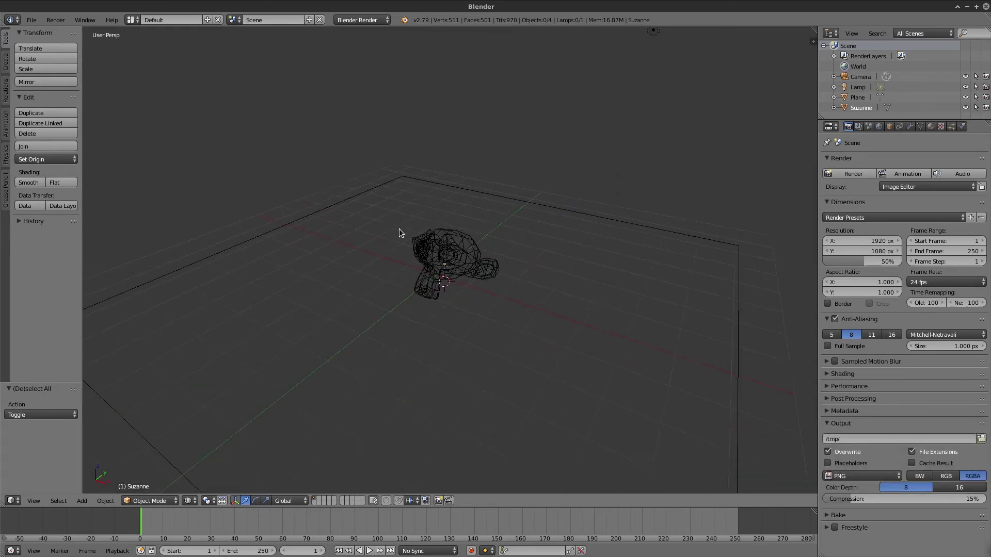
# Switch the viewport to Texture shading, orbit to a front view of Suzanne, and select the lamp
pyautogui.click(193, 504)
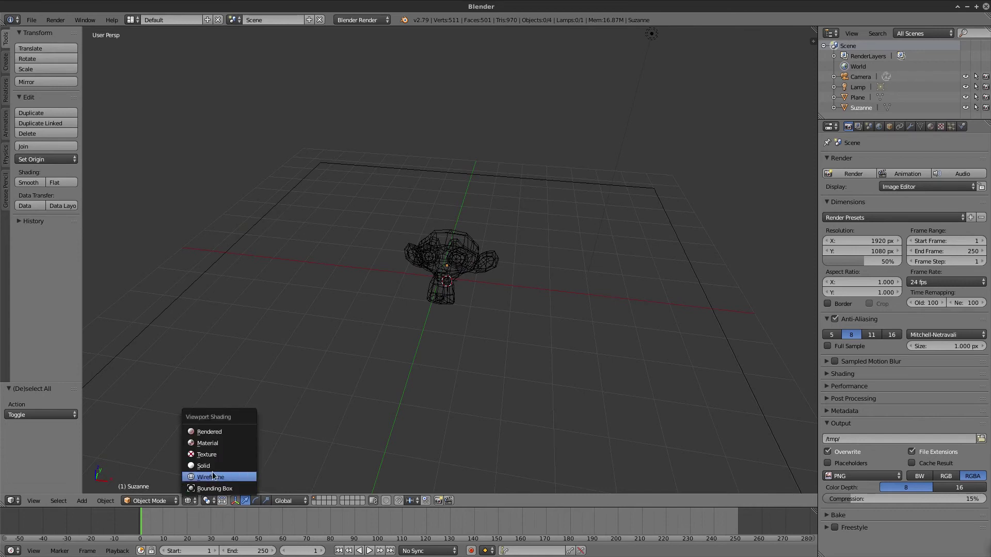
pyautogui.click(212, 454)
pyautogui.moveTo(275, 412)
pyautogui.mouseDown(button='middle')
pyautogui.moveTo(471, 367)
pyautogui.moveTo(428, 115)
pyautogui.mouseUp(button='middle')
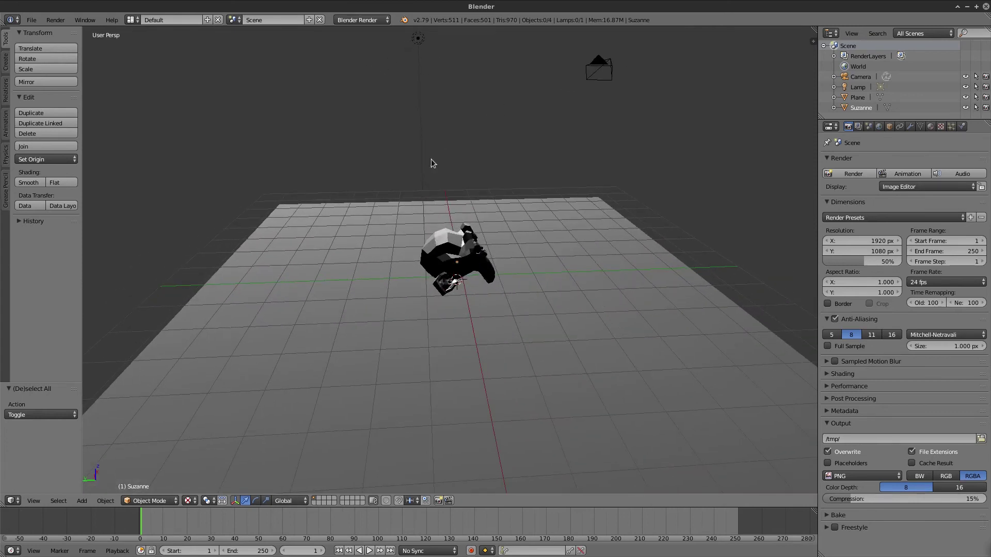
pyautogui.moveTo(361, 216)
pyautogui.mouseDown(button='middle')
pyautogui.moveTo(442, 312)
pyautogui.moveTo(327, 310)
pyautogui.moveTo(401, 313)
pyautogui.moveTo(345, 324)
pyautogui.moveTo(363, 266)
pyautogui.moveTo(407, 264)
pyautogui.moveTo(414, 292)
pyautogui.moveTo(489, 152)
pyautogui.mouseUp(button='middle')
pyautogui.rightClick(556, 37)
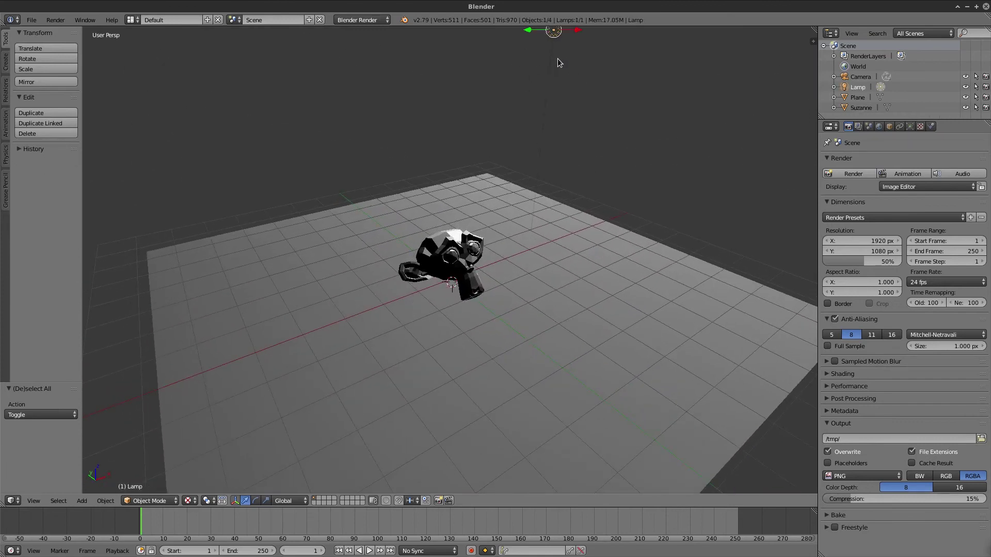
pyautogui.moveTo(523, 270); pyautogui.dragTo(392, 289, button='middle')
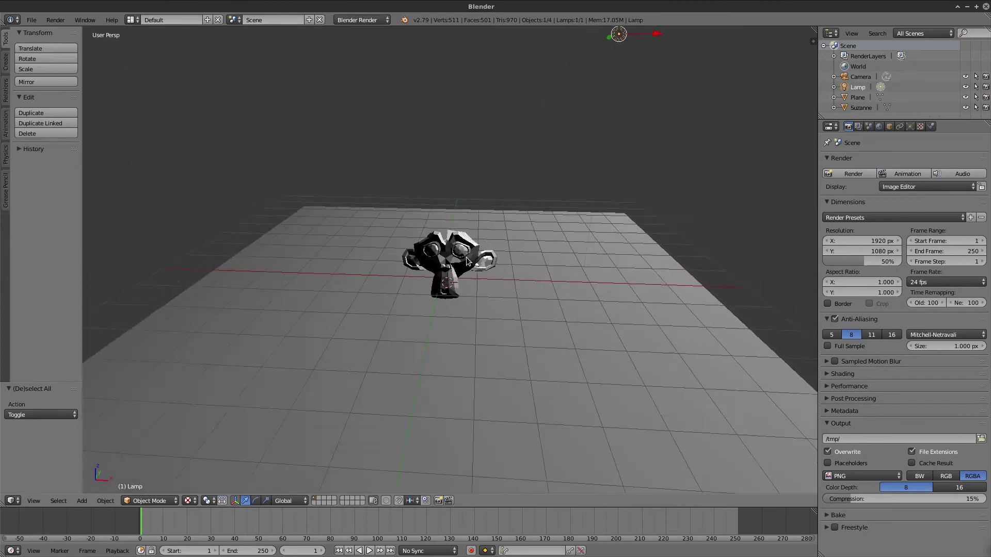
# Change viewport shading to Material, then to Rendered, and orbit the live preview
pyautogui.click(190, 501)
pyautogui.click(223, 445)
pyautogui.moveTo(392, 358)
pyautogui.mouseDown(button='middle')
pyautogui.moveTo(526, 346)
pyautogui.moveTo(562, 322)
pyautogui.moveTo(364, 401)
pyautogui.moveTo(397, 383)
pyautogui.moveTo(317, 377)
pyautogui.moveTo(296, 414)
pyautogui.mouseUp(button='middle')
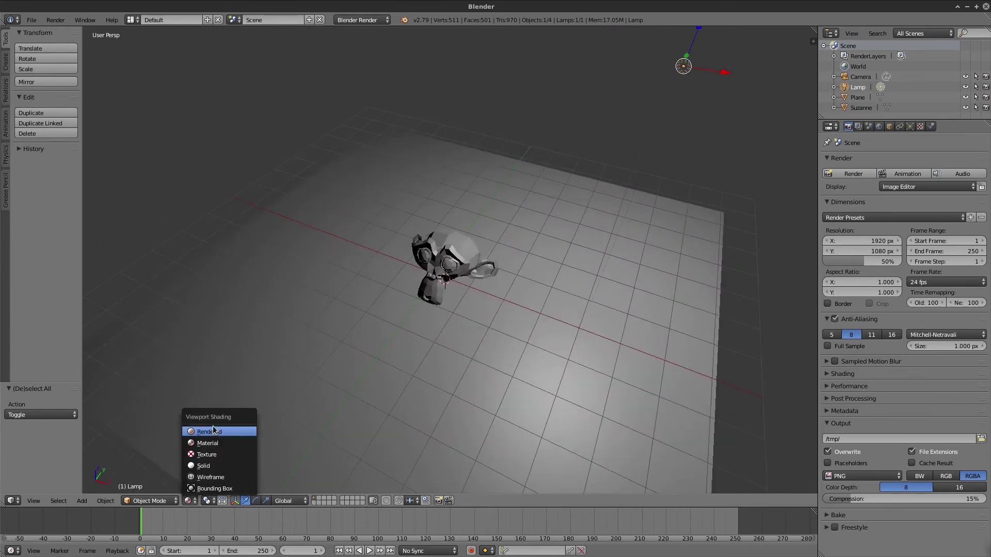
pyautogui.click(209, 431)
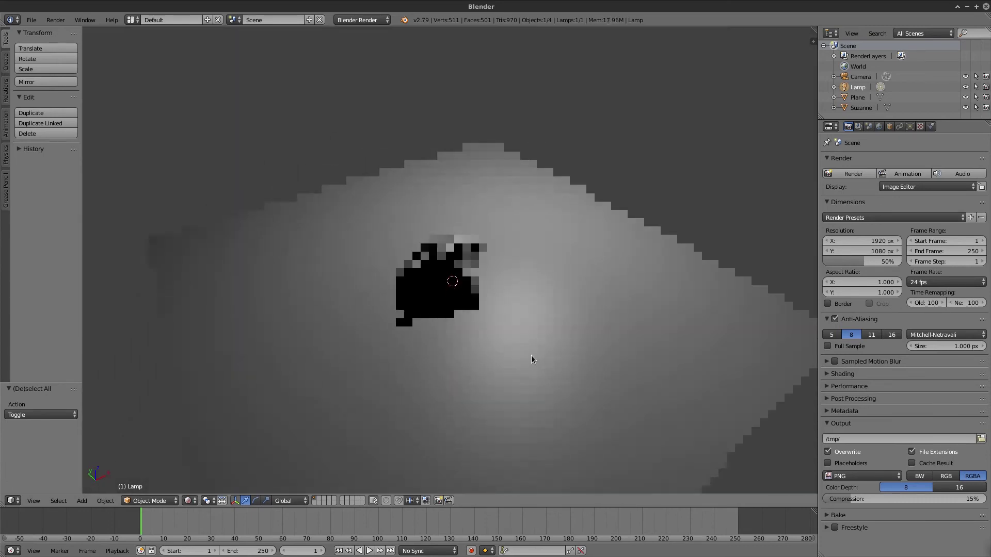
pyautogui.scroll(1, 434, 352)
pyautogui.moveTo(443, 353)
pyautogui.mouseDown(button='middle')
pyautogui.moveTo(554, 346)
pyautogui.moveTo(387, 359)
pyautogui.moveTo(545, 342)
pyautogui.mouseUp(button='middle')
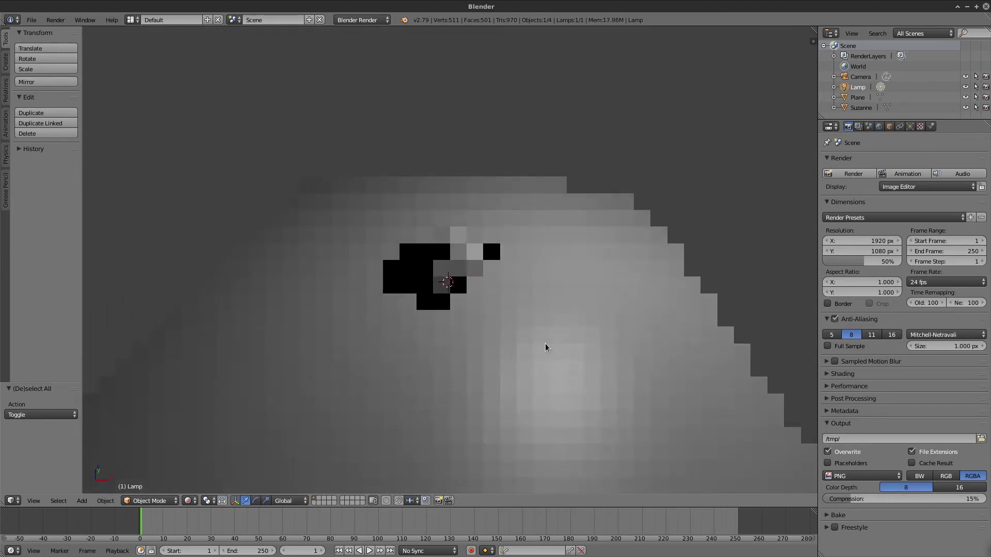
# Set the render engine to Cycles Render and orbit around the noisy path-traced preview of Suzanne
pyautogui.click(368, 20)
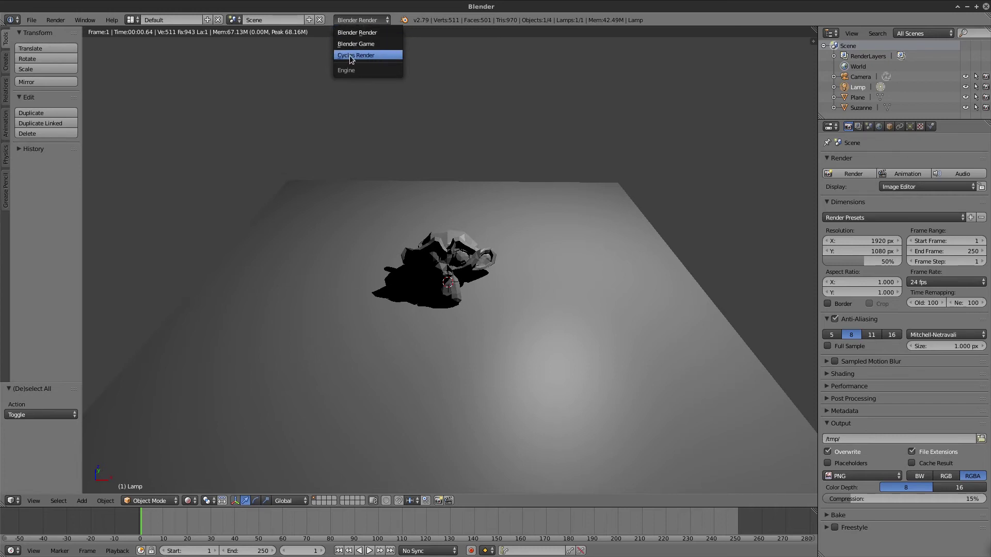
pyautogui.click(373, 55)
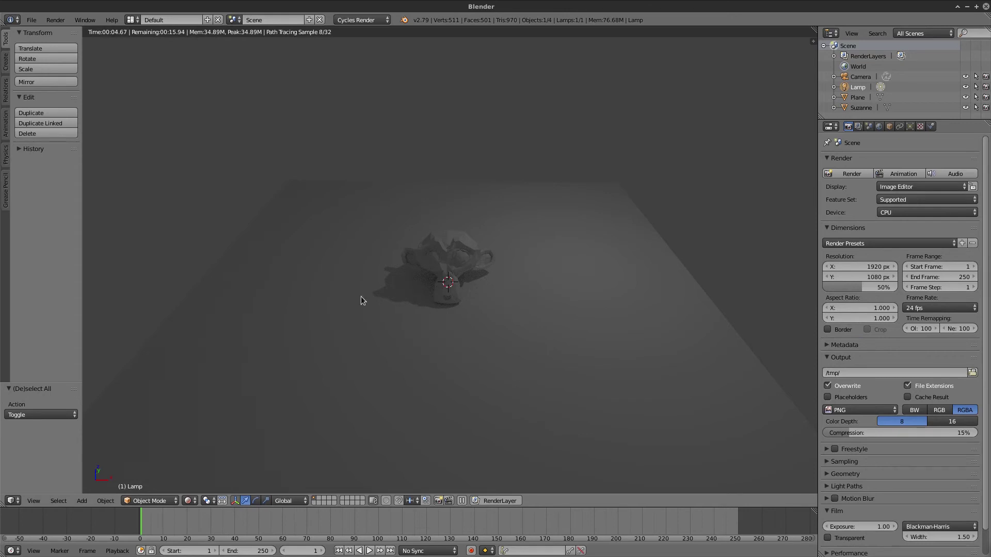
pyautogui.moveTo(292, 310)
pyautogui.mouseDown(button='middle')
pyautogui.moveTo(513, 228)
pyautogui.moveTo(477, 305)
pyautogui.mouseUp(button='middle')
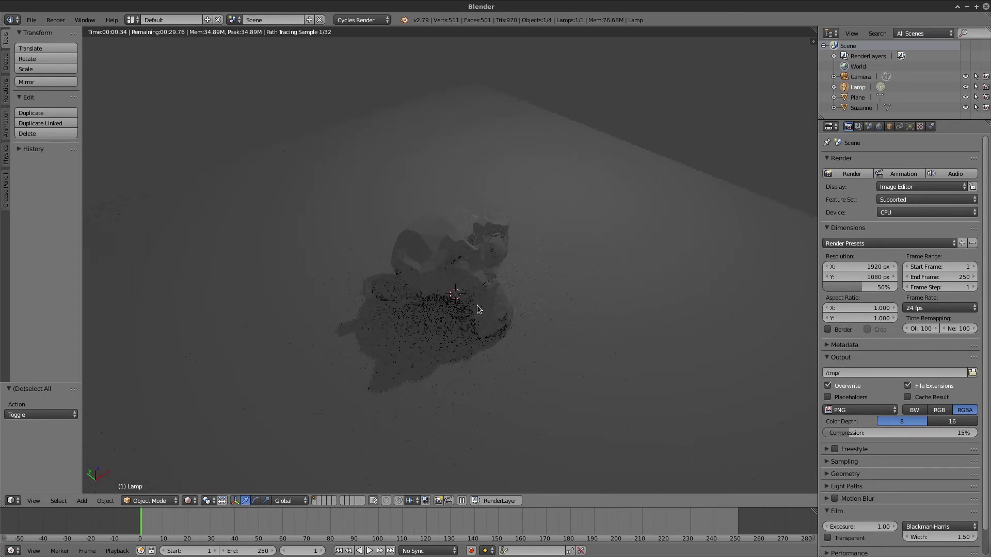
pyautogui.moveTo(517, 319)
pyautogui.mouseDown(button='middle')
pyautogui.moveTo(428, 273)
pyautogui.moveTo(438, 298)
pyautogui.moveTo(645, 294)
pyautogui.moveTo(498, 295)
pyautogui.moveTo(400, 280)
pyautogui.moveTo(479, 288)
pyautogui.moveTo(533, 314)
pyautogui.mouseUp(button='middle')
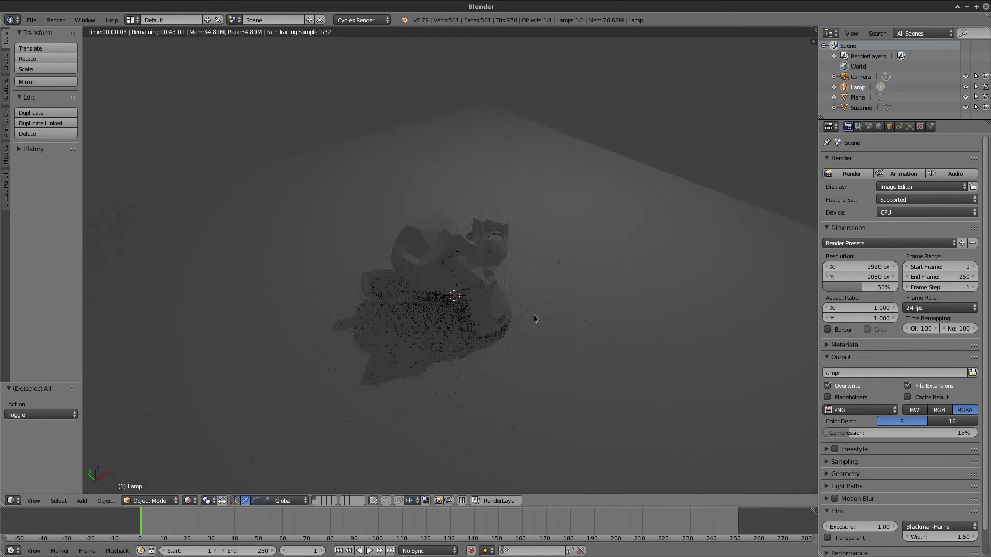
pyautogui.moveTo(564, 317)
pyautogui.mouseDown(button='middle')
pyautogui.moveTo(512, 318)
pyautogui.moveTo(495, 301)
pyautogui.moveTo(500, 281)
pyautogui.moveTo(501, 310)
pyautogui.moveTo(456, 161)
pyautogui.mouseUp(button='middle')
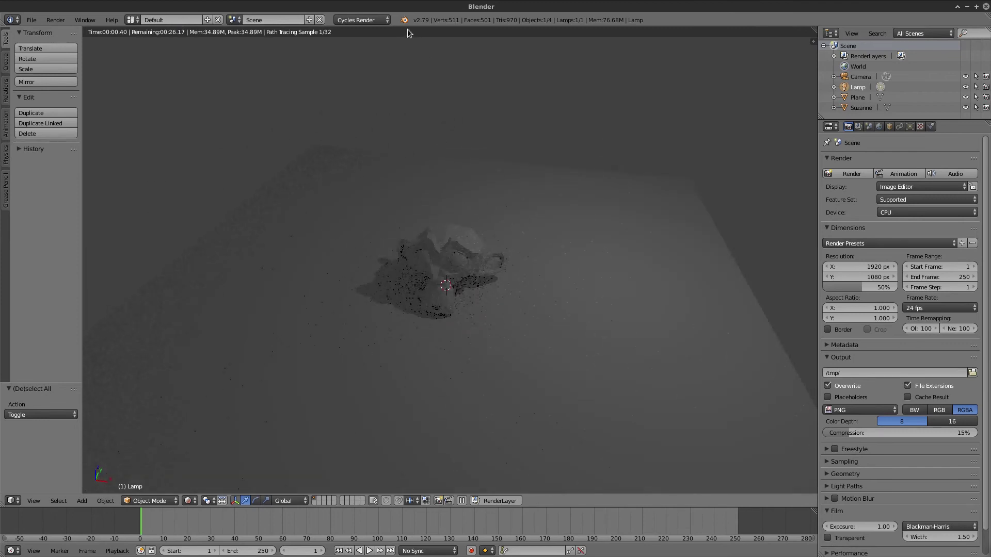
pyautogui.click(188, 500)
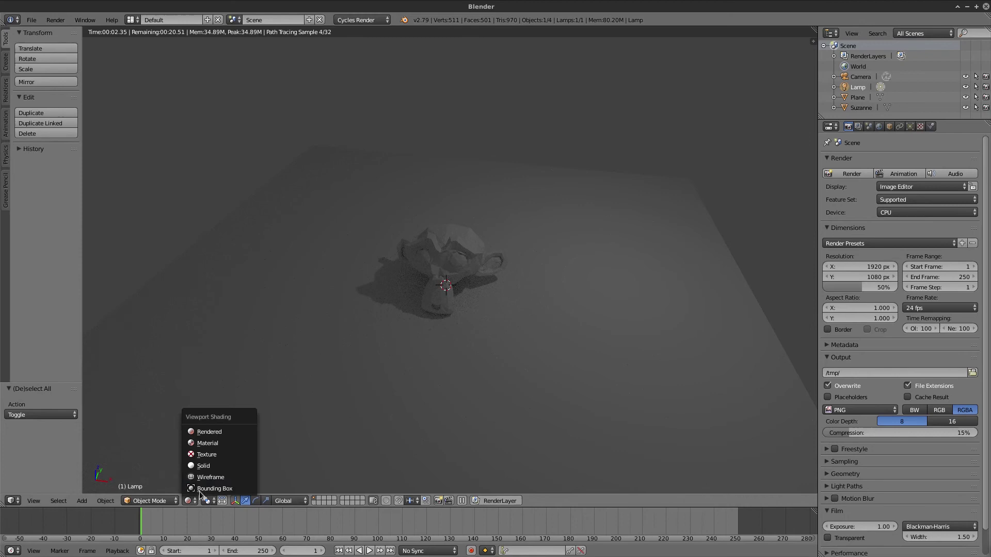
pyautogui.click(219, 472)
pyautogui.moveTo(393, 278)
pyautogui.mouseDown(button='middle')
pyautogui.moveTo(571, 228)
pyautogui.moveTo(540, 243)
pyautogui.moveTo(403, 267)
pyautogui.moveTo(465, 258)
pyautogui.moveTo(517, 279)
pyautogui.moveTo(630, 263)
pyautogui.moveTo(357, 243)
pyautogui.moveTo(441, 296)
pyautogui.mouseUp(button='middle')
pyautogui.scroll(3, 441, 296)
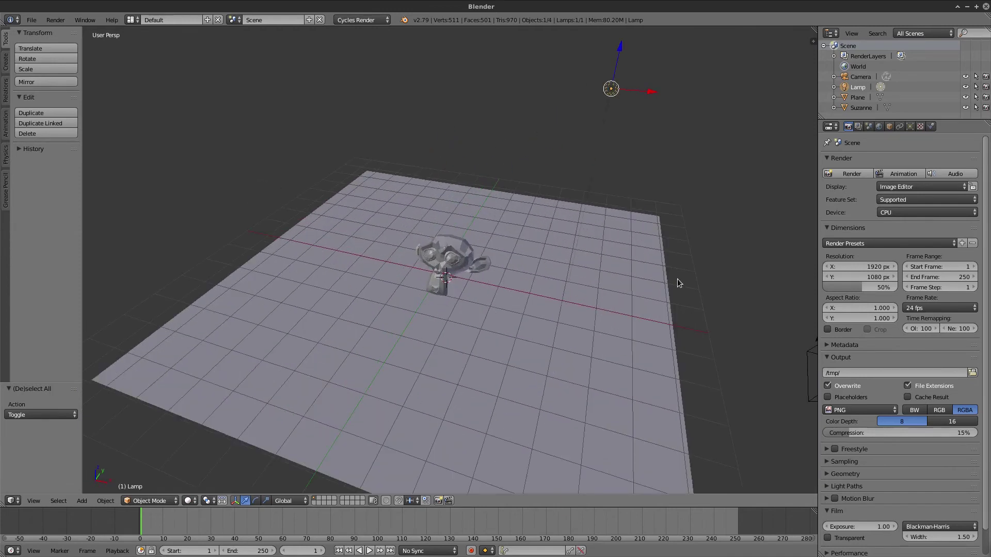
pyautogui.rightClick(639, 274)
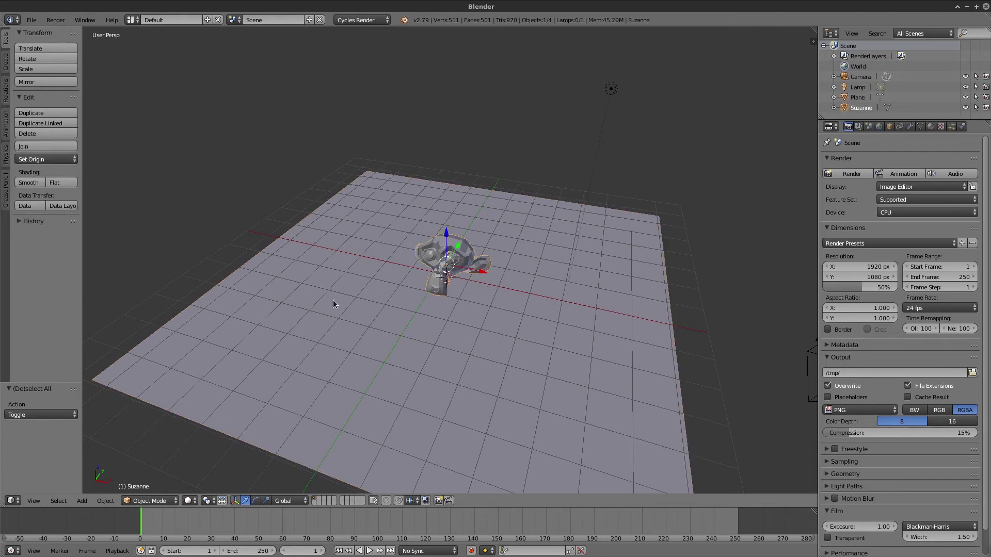
pyautogui.rightClick(480, 265)
pyautogui.scroll(1, 506, 281)
pyautogui.scroll(1, 516, 232)
pyautogui.rightClick(486, 186)
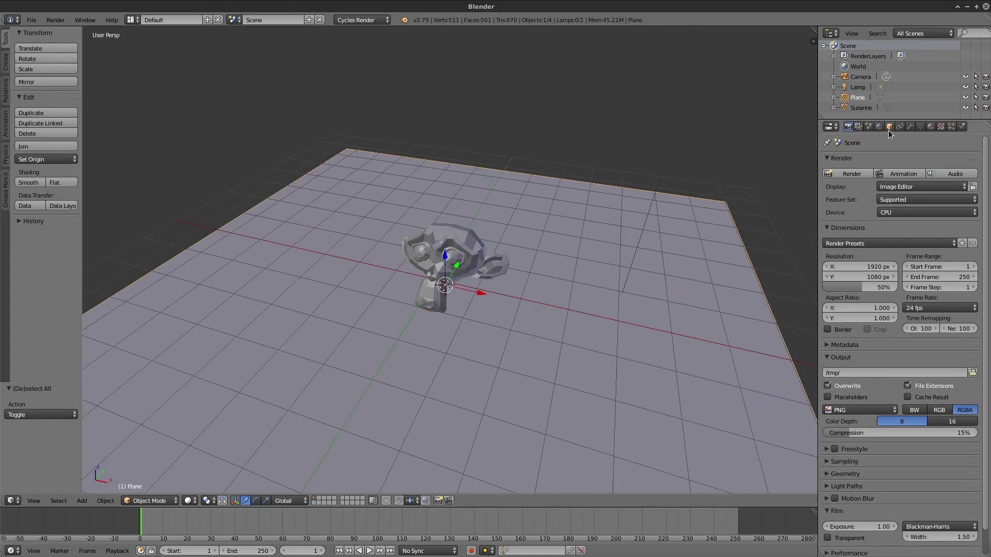
pyautogui.click(929, 127)
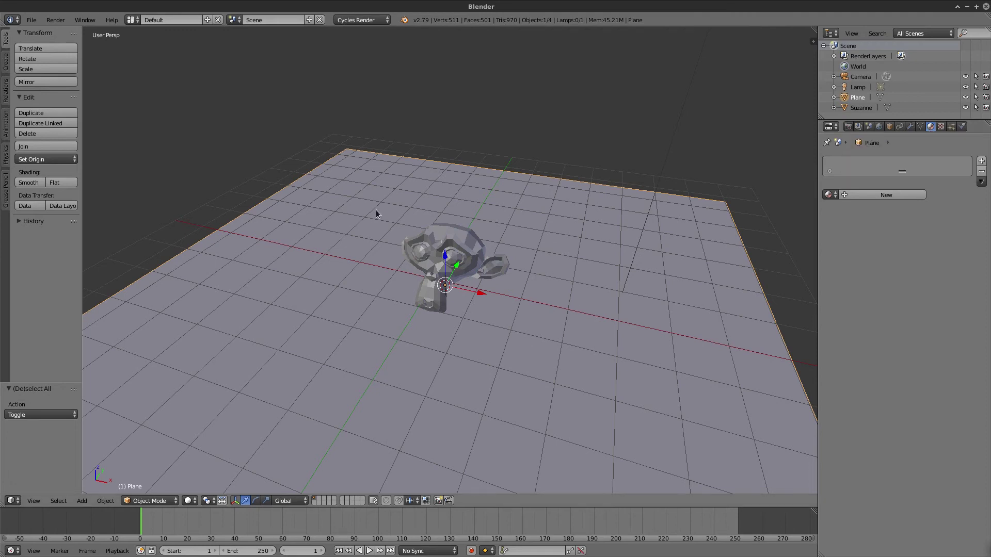
pyautogui.moveTo(430, 361)
pyautogui.mouseDown(button='middle')
pyautogui.moveTo(450, 256)
pyautogui.moveTo(450, 280)
pyautogui.moveTo(563, 222)
pyautogui.moveTo(614, 241)
pyautogui.mouseUp(button='middle')
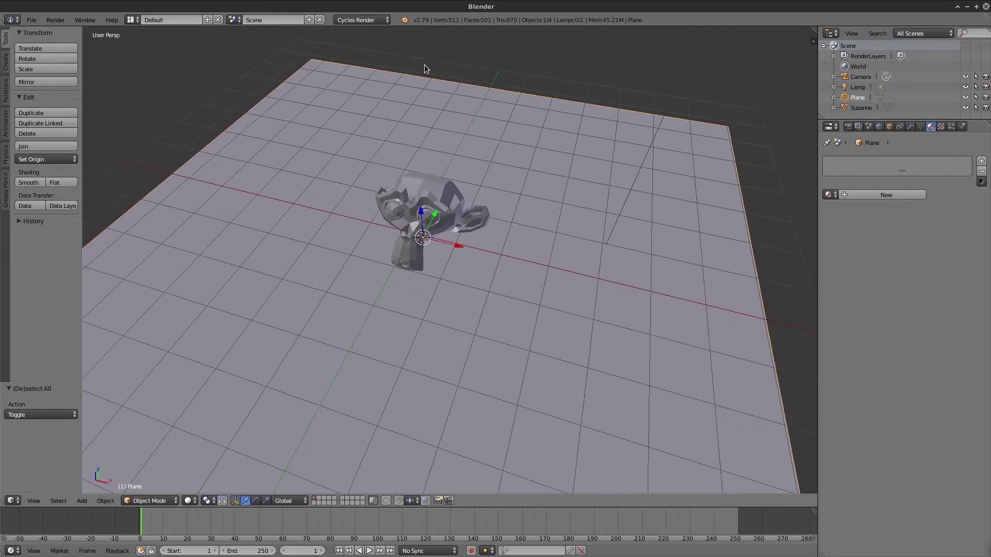
pyautogui.click(361, 19)
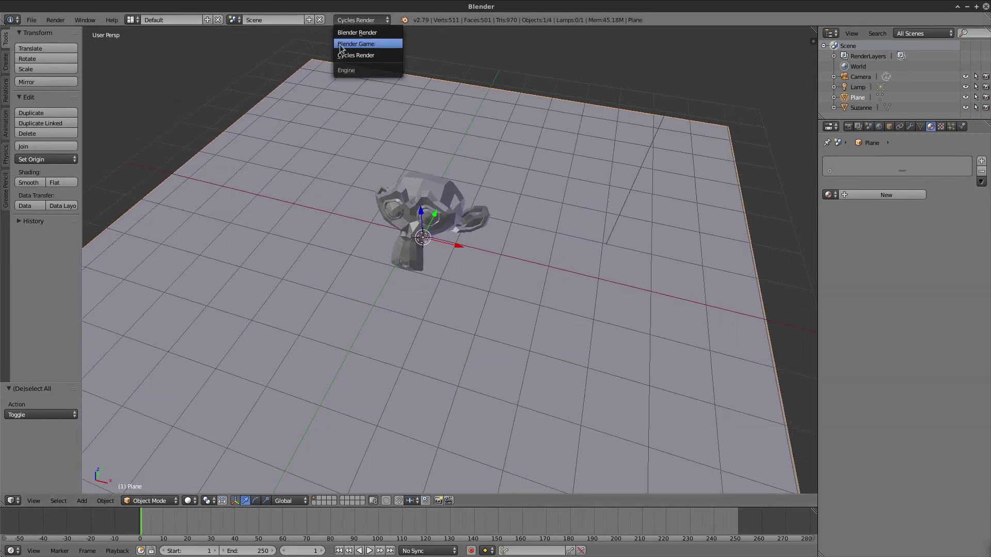
pyautogui.click(376, 55)
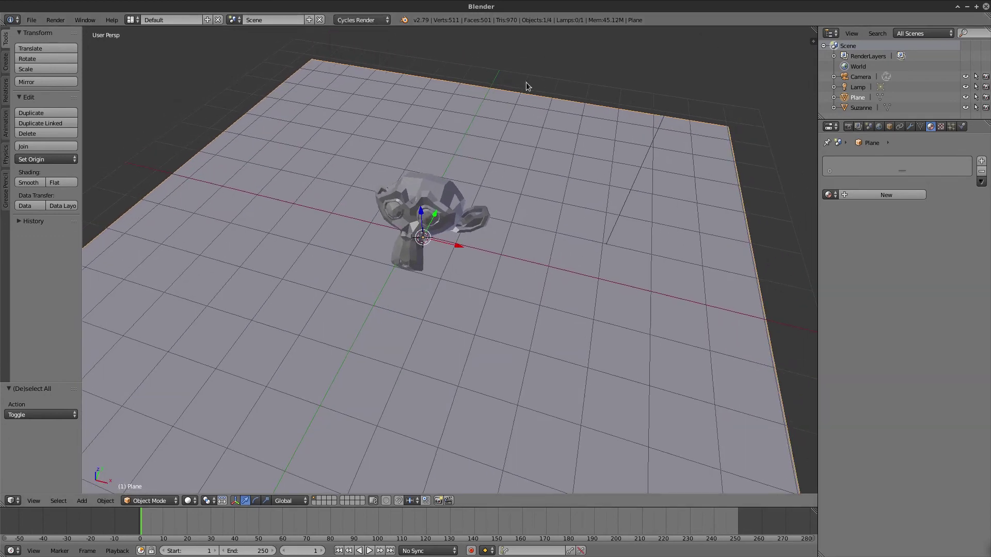
# Give the ground plane a new material coloured green
pyautogui.click(899, 196)
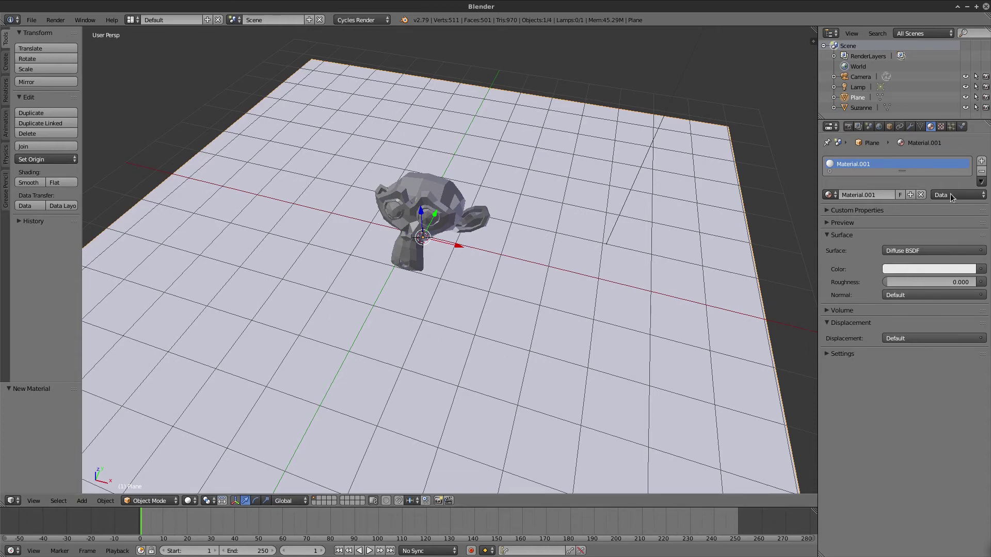
pyautogui.click(917, 268)
pyautogui.click(951, 266)
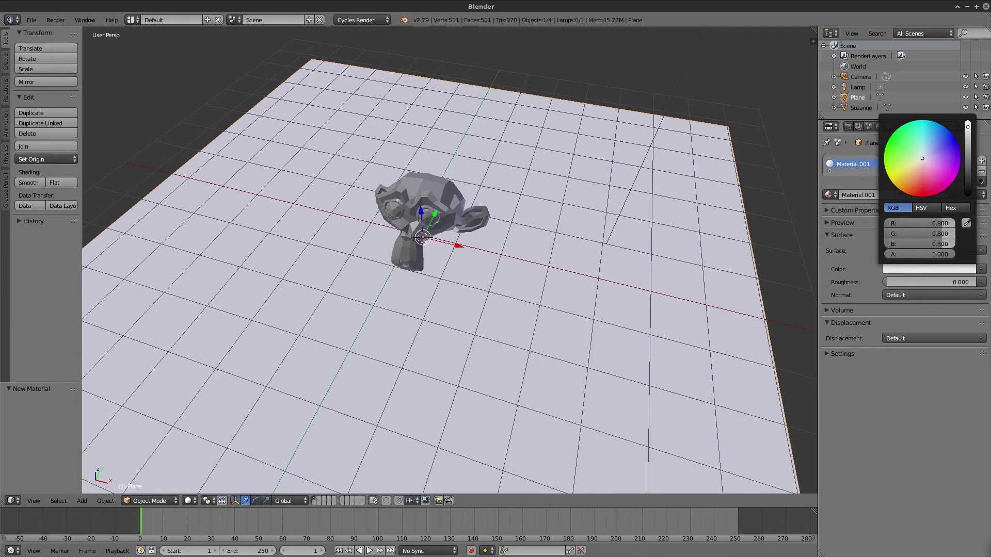
pyautogui.moveTo(922, 160); pyautogui.dragTo(909, 147)
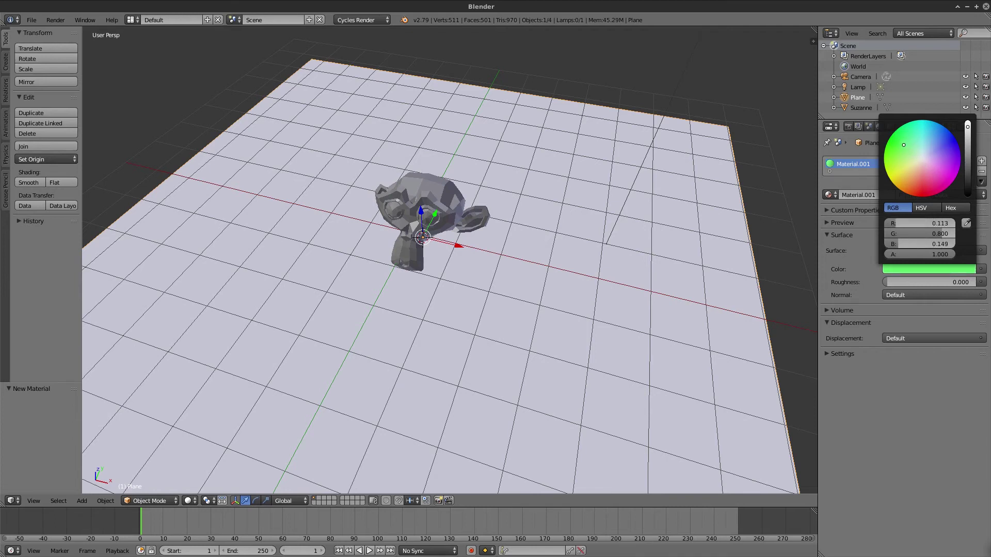
pyautogui.moveTo(529, 238)
pyautogui.mouseDown(button='middle')
pyautogui.moveTo(577, 219)
pyautogui.moveTo(407, 305)
pyautogui.mouseUp(button='middle')
# Switch the viewport shading to Material so the object colours show
pyautogui.click(197, 501)
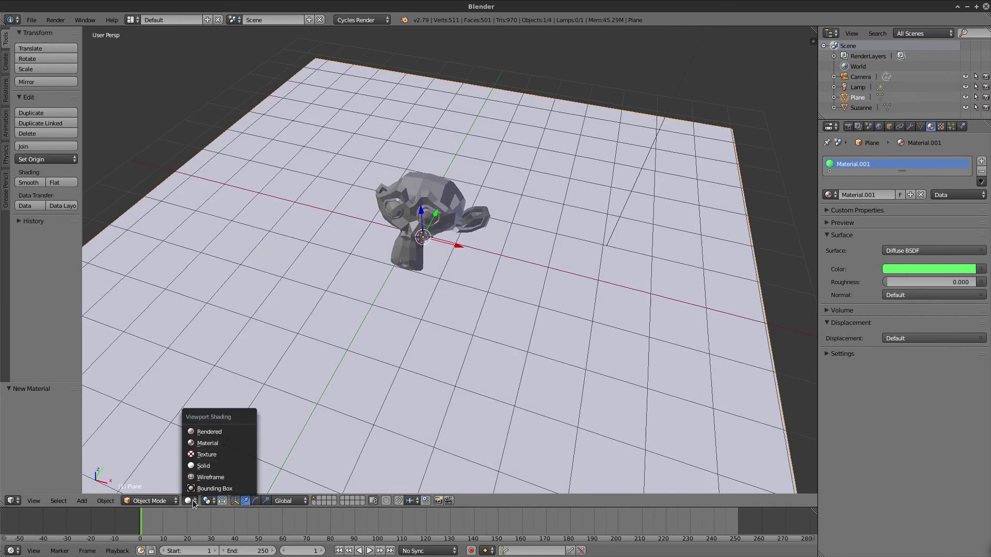
pyautogui.click(206, 454)
pyautogui.click(192, 501)
pyautogui.click(215, 442)
pyautogui.moveTo(312, 387)
pyautogui.mouseDown(button='middle')
pyautogui.moveTo(333, 373)
pyautogui.moveTo(426, 355)
pyautogui.moveTo(450, 335)
pyautogui.moveTo(319, 360)
pyautogui.moveTo(299, 392)
pyautogui.mouseUp(button='middle')
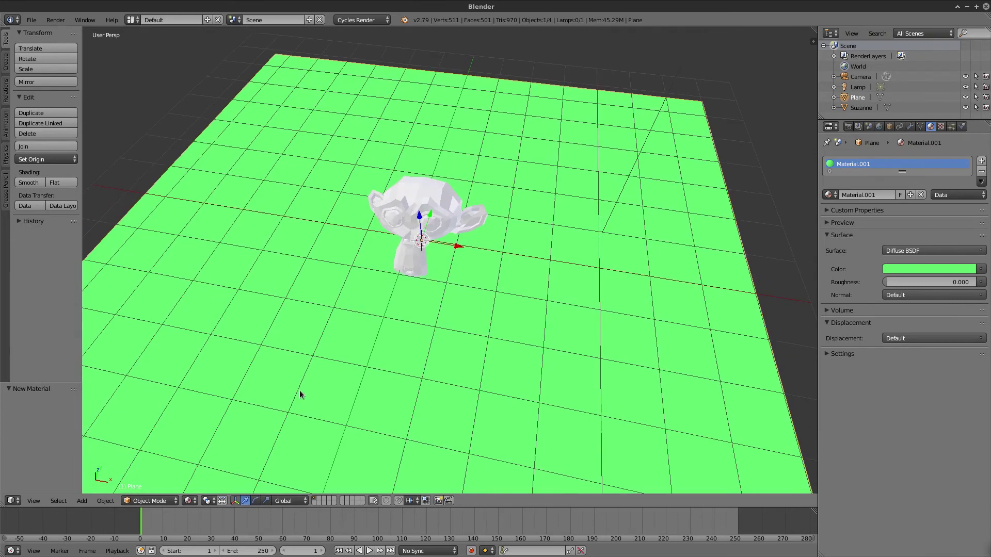
# Select Suzanne and give it a new pink material
pyautogui.rightClick(421, 211)
pyautogui.click(886, 195)
pyautogui.click(912, 270)
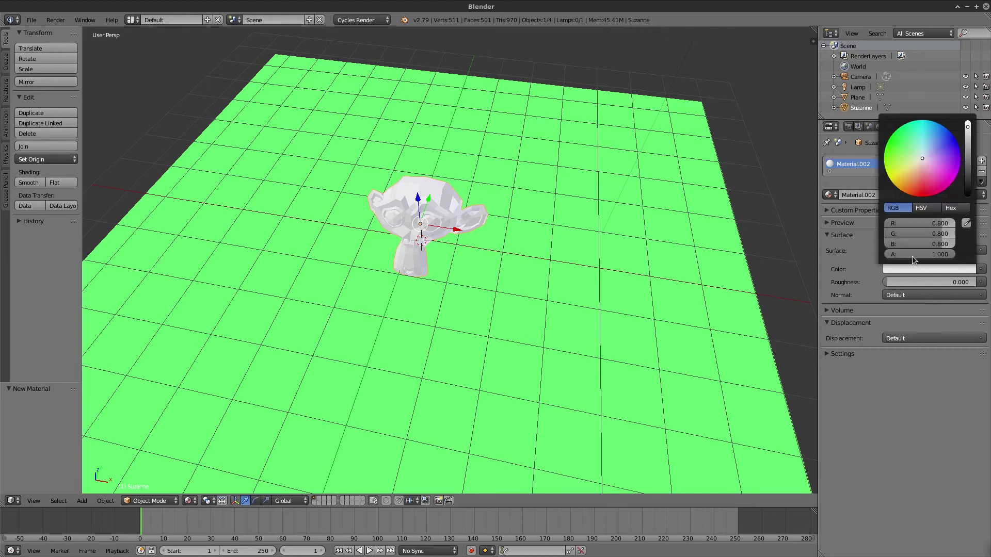
pyautogui.moveTo(923, 160); pyautogui.dragTo(937, 178)
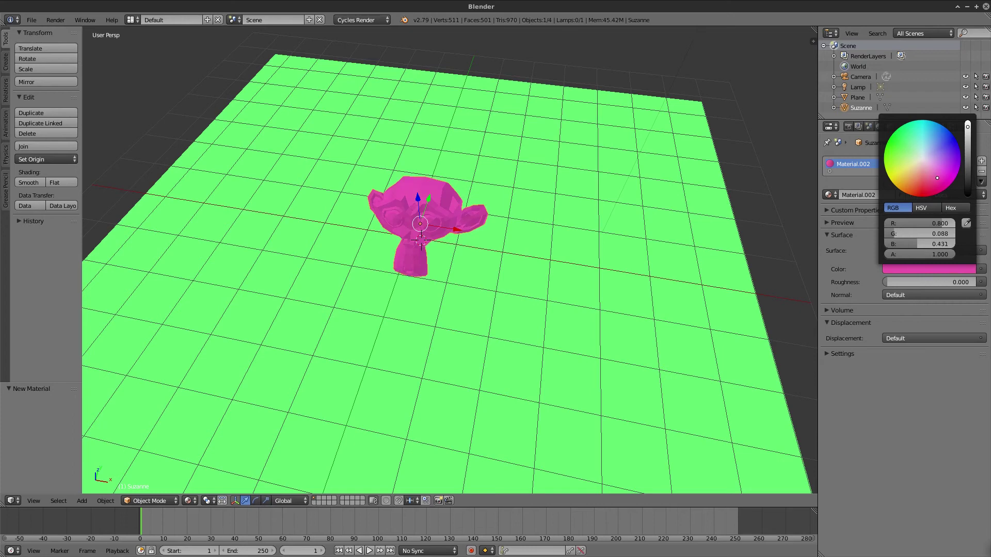
pyautogui.moveTo(696, 248)
pyautogui.mouseDown(button='middle')
pyautogui.moveTo(667, 254)
pyautogui.moveTo(729, 223)
pyautogui.moveTo(585, 266)
pyautogui.moveTo(587, 281)
pyautogui.mouseUp(button='middle')
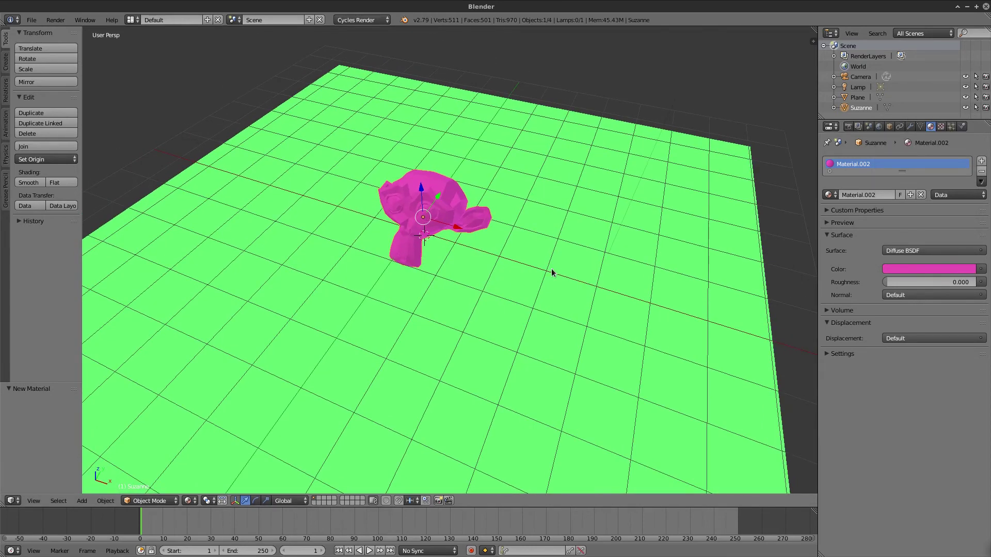
# Look through the camera (Numpad 0) and switch the viewport to Rendered shading
pyautogui.press('KP_0')
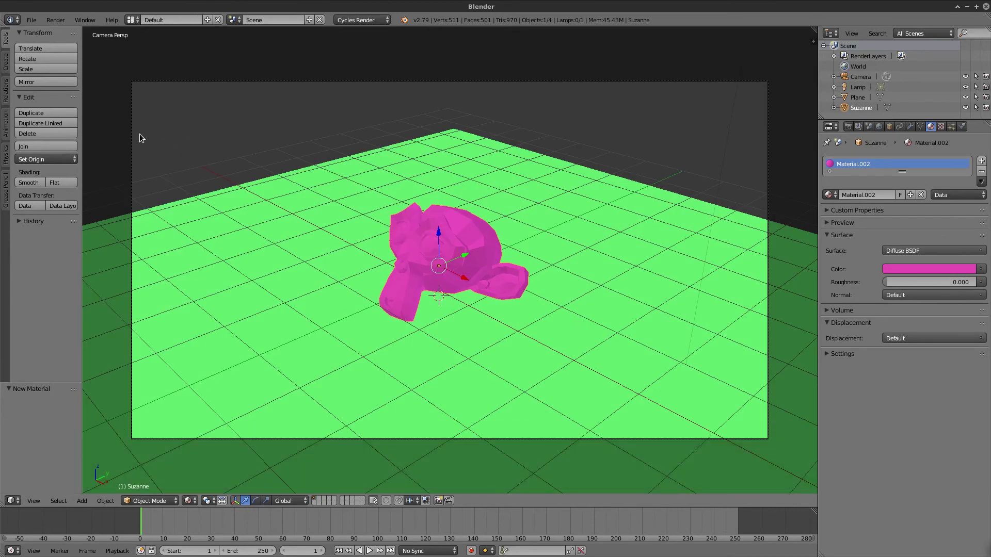
pyautogui.click(361, 20)
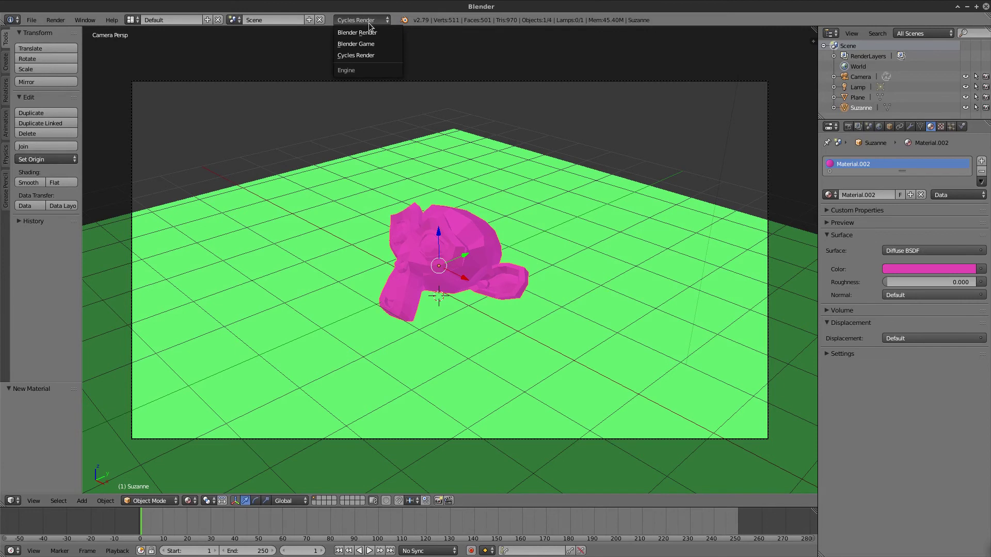
pyautogui.click(189, 501)
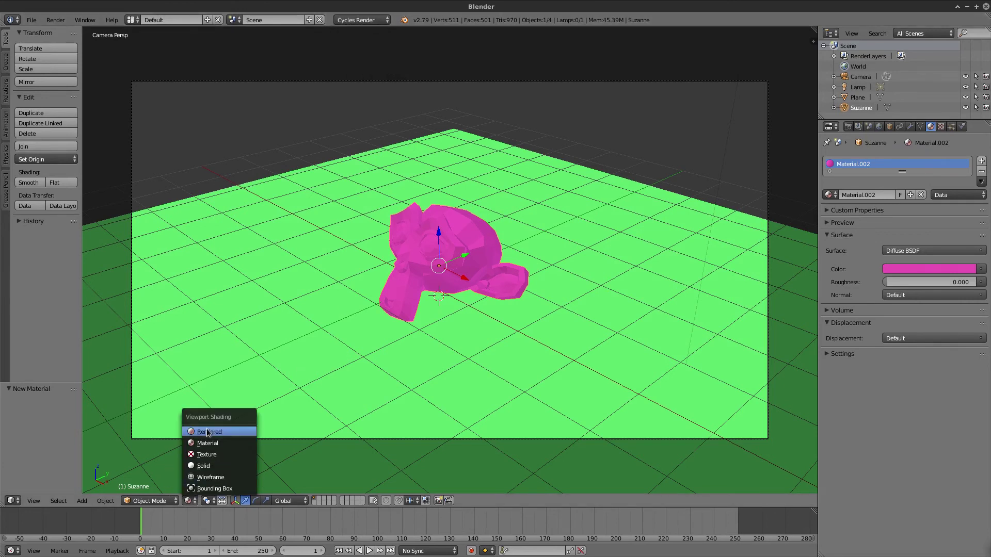
pyautogui.click(199, 432)
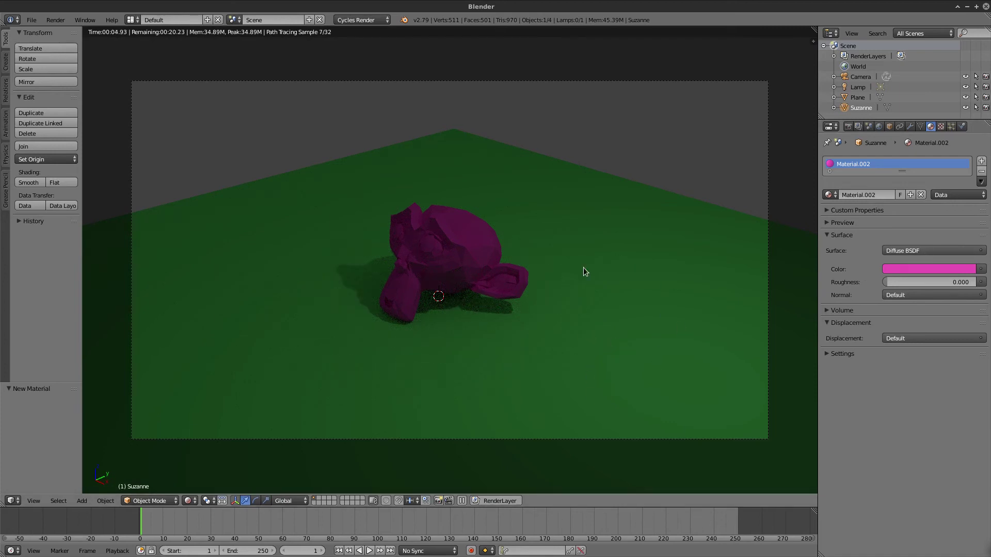
# Select the ground plane, then Suzanne, and orbit away from the camera to inspect the render
pyautogui.rightClick(596, 240)
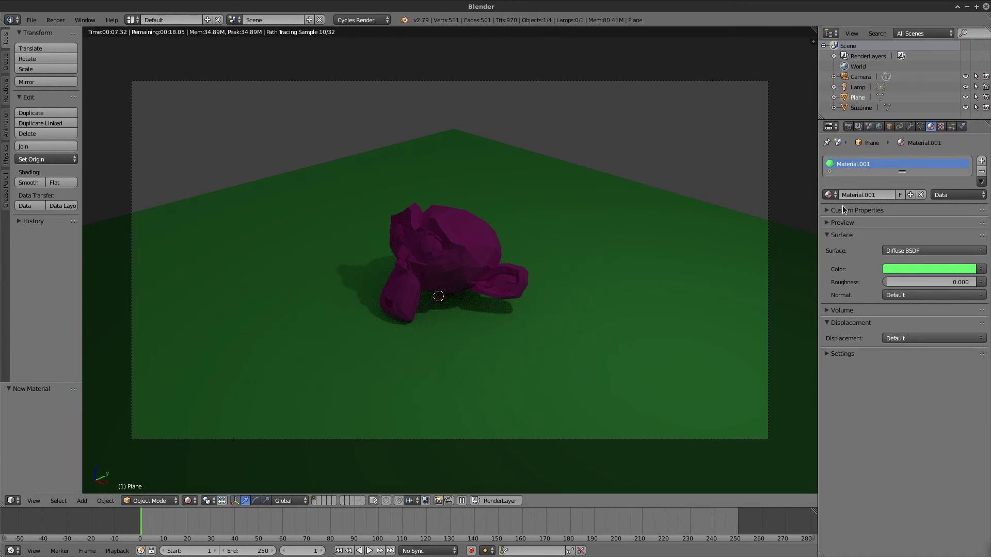
pyautogui.rightClick(456, 241)
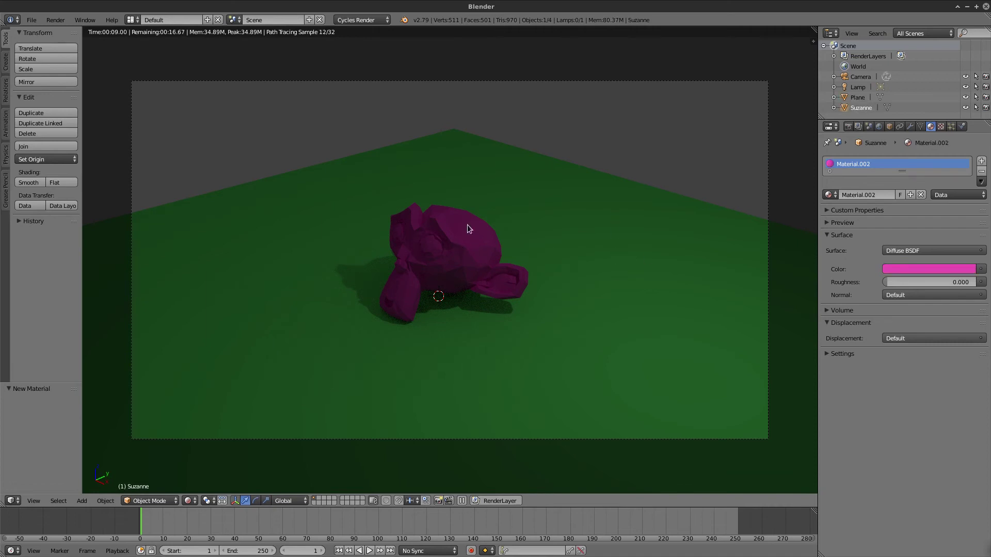
pyautogui.moveTo(442, 323)
pyautogui.mouseDown(button='middle')
pyautogui.moveTo(420, 323)
pyautogui.moveTo(572, 323)
pyautogui.moveTo(488, 327)
pyautogui.moveTo(464, 347)
pyautogui.moveTo(445, 338)
pyautogui.moveTo(434, 287)
pyautogui.mouseUp(button='middle')
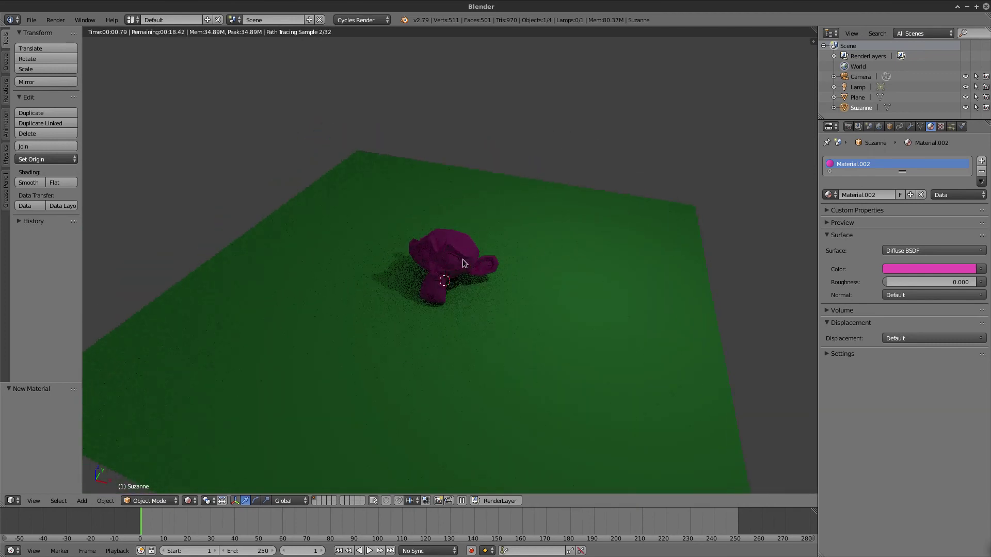
pyautogui.click(190, 501)
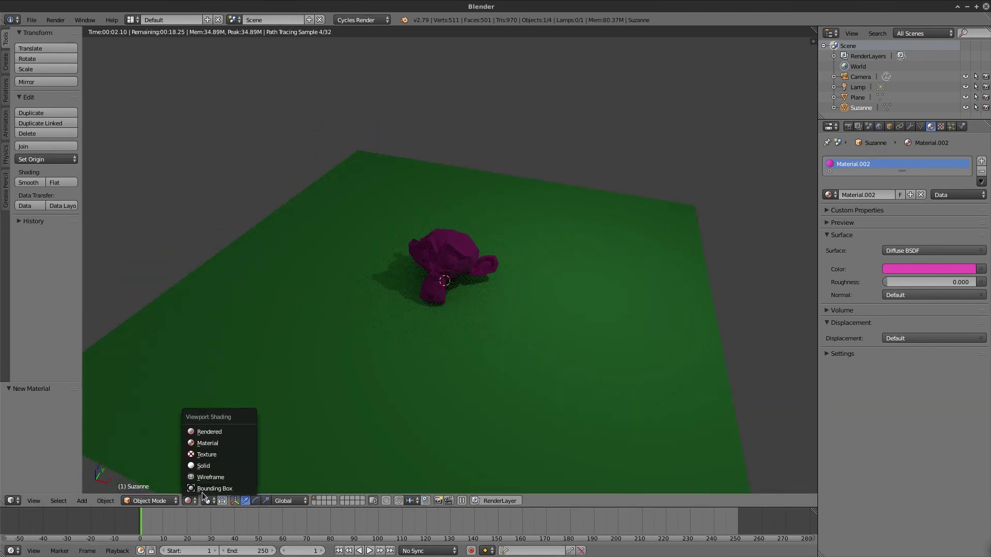
# Return to Solid shading and delete the lamp
pyautogui.click(228, 465)
pyautogui.moveTo(382, 416); pyautogui.dragTo(459, 325, button='middle')
pyautogui.scroll(-3, 512, 288)
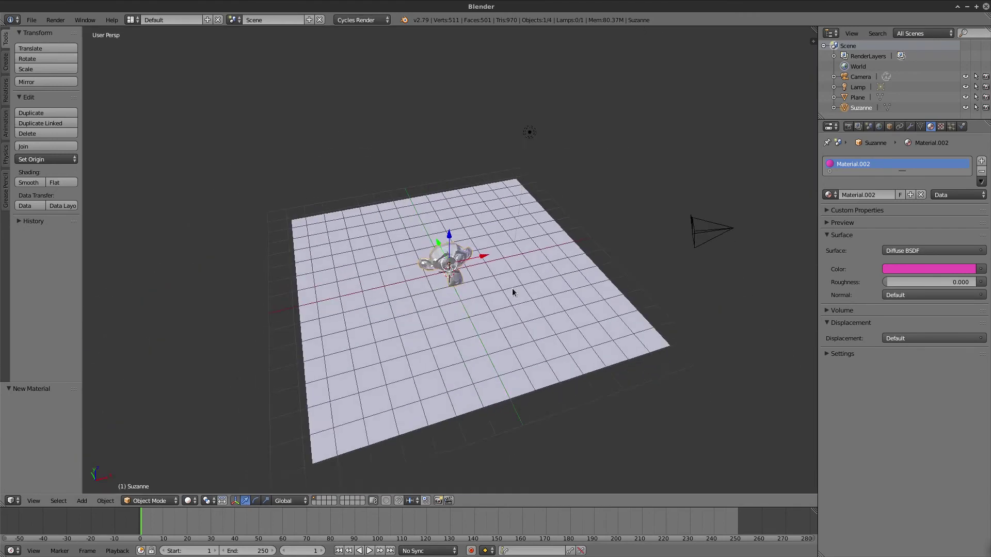
pyautogui.moveTo(512, 288); pyautogui.dragTo(499, 135, button='middle')
pyautogui.rightClick(499, 133)
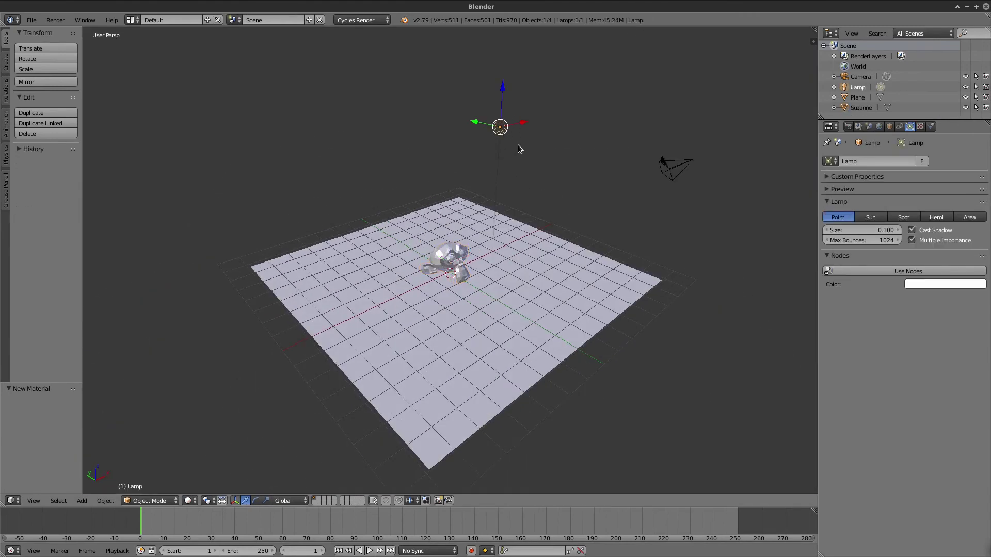
pyautogui.press('Delete')
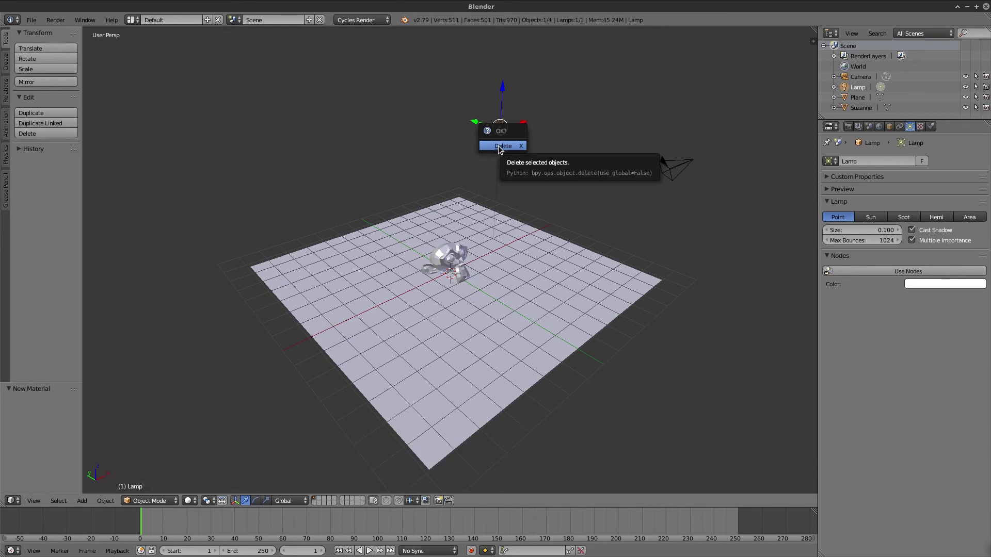
pyautogui.click(498, 147)
pyautogui.moveTo(499, 150)
pyautogui.mouseDown(button='middle')
pyautogui.moveTo(515, 306)
pyautogui.moveTo(446, 304)
pyautogui.moveTo(442, 314)
pyautogui.moveTo(606, 243)
pyautogui.moveTo(597, 274)
pyautogui.moveTo(643, 284)
pyautogui.moveTo(469, 307)
pyautogui.moveTo(451, 284)
pyautogui.mouseUp(button='middle')
# Add a new plane mesh and raise it high above Suzanne
pyautogui.hotkey('shift', 'a')
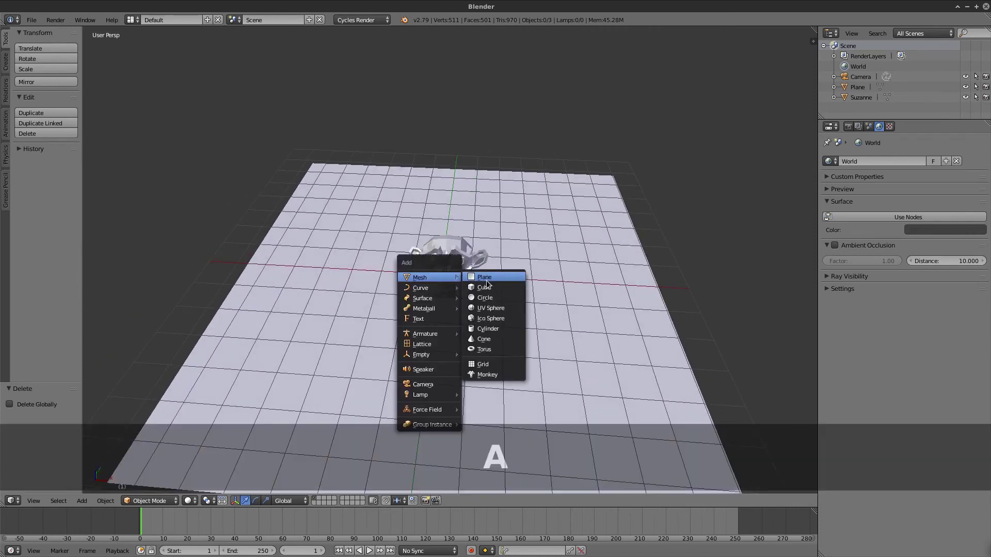
pyautogui.click(485, 277)
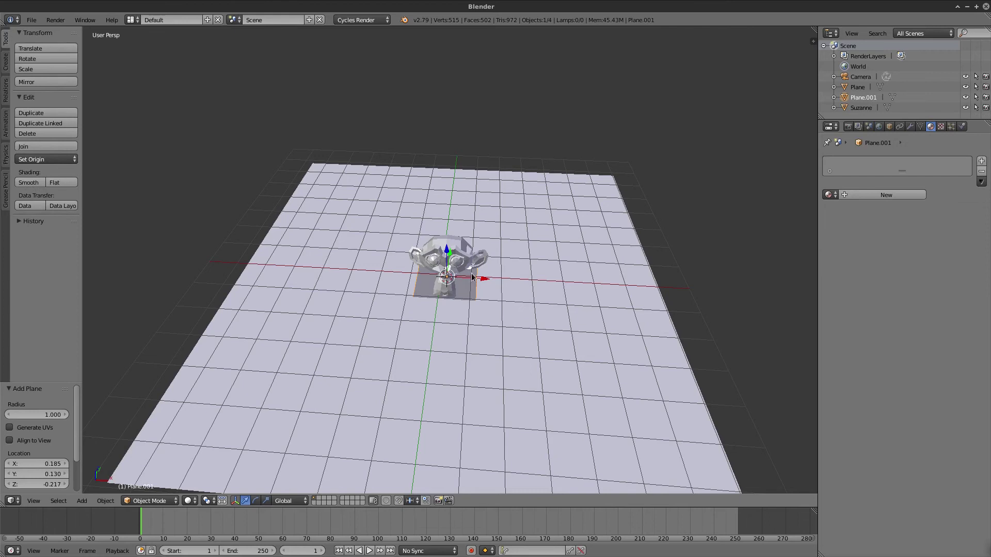
pyautogui.press('g')
pyautogui.hotkey('ctrl', 'z')
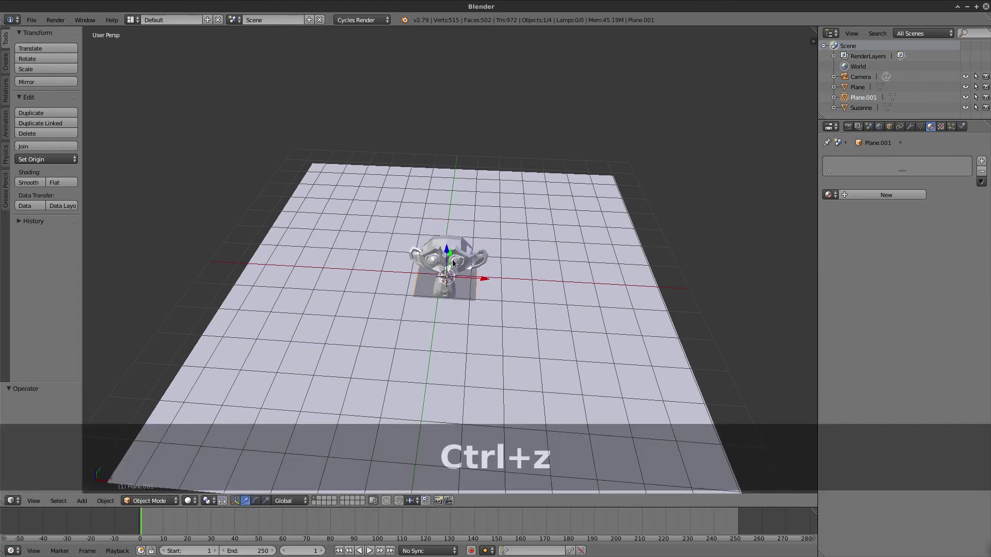
pyautogui.moveTo(454, 206); pyautogui.dragTo(447, 238, button='middle')
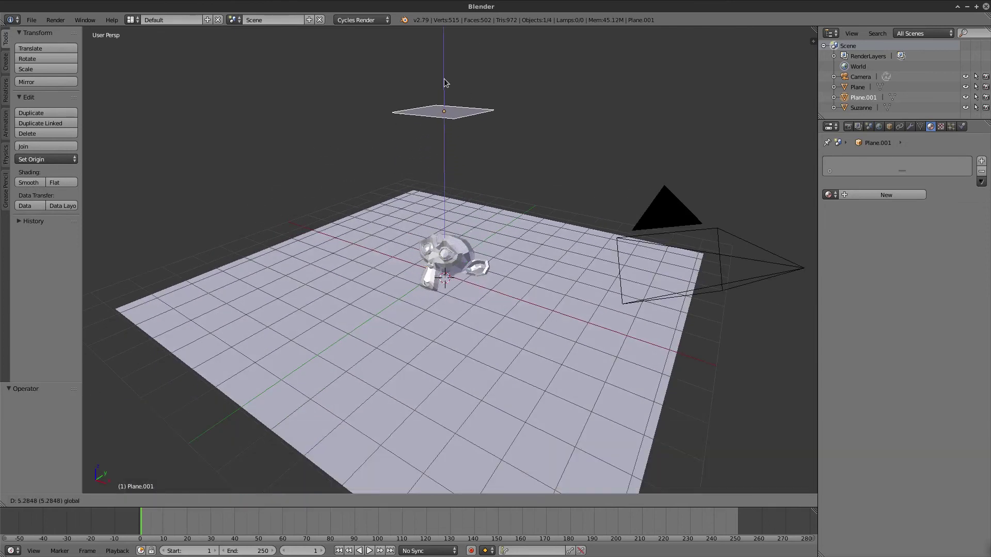
pyautogui.click(452, 98)
pyautogui.moveTo(451, 98)
pyautogui.mouseDown(button='middle')
pyautogui.moveTo(547, 291)
pyautogui.moveTo(518, 172)
pyautogui.mouseUp(button='middle')
# Scale the upper plane up, shift it sideways along X, and tilt it
pyautogui.press('s')
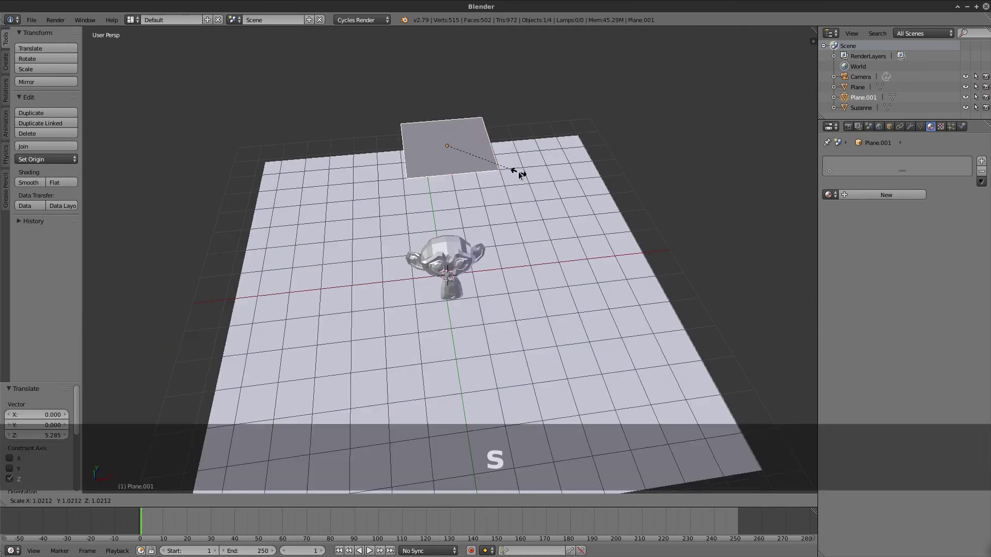
pyautogui.click(640, 186)
pyautogui.moveTo(564, 258)
pyautogui.mouseDown(button='middle')
pyautogui.moveTo(635, 213)
pyautogui.moveTo(547, 218)
pyautogui.moveTo(557, 221)
pyautogui.moveTo(546, 245)
pyautogui.mouseUp(button='middle')
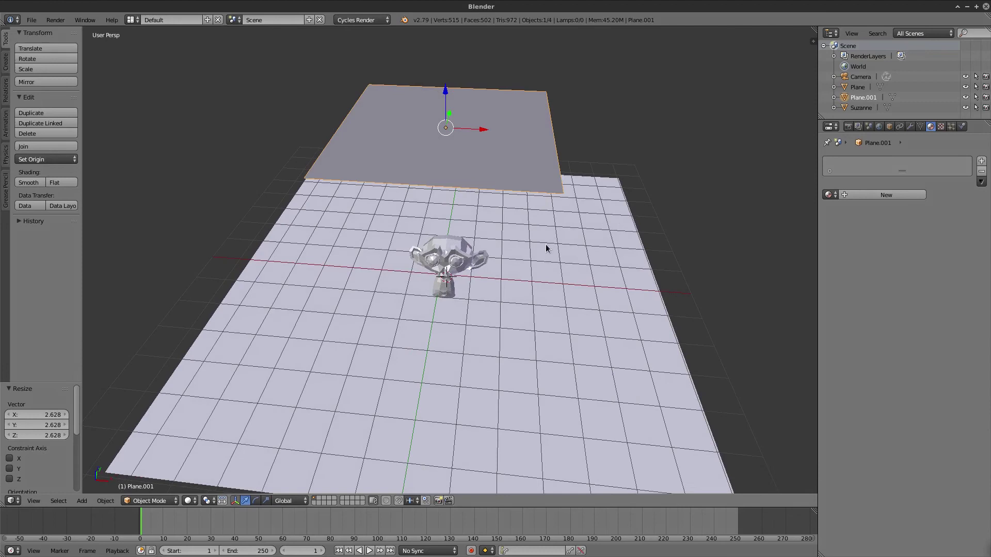
pyautogui.moveTo(486, 129); pyautogui.dragTo(605, 143)
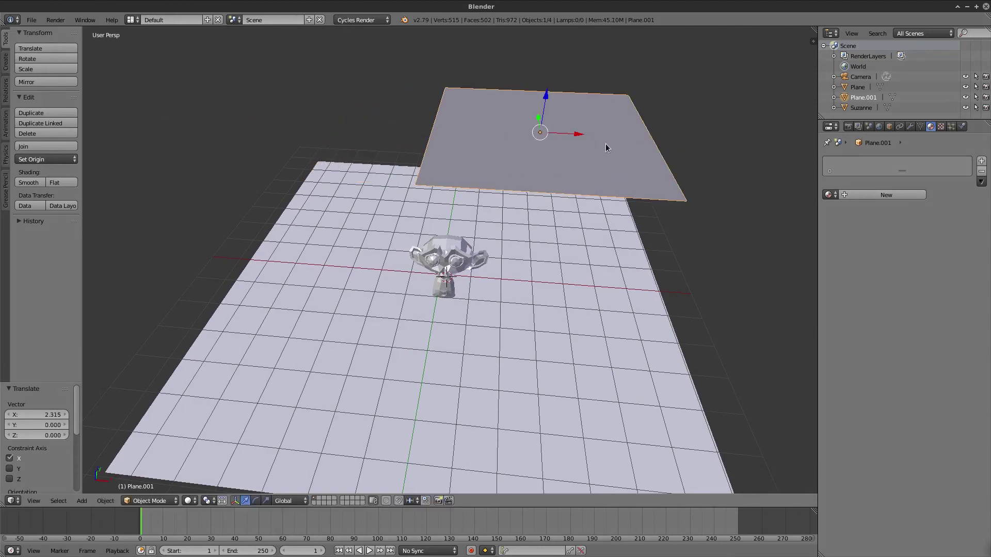
pyautogui.moveTo(599, 275)
pyautogui.mouseDown(button='middle')
pyautogui.moveTo(590, 247)
pyautogui.moveTo(630, 223)
pyautogui.mouseUp(button='middle')
pyautogui.press('r')
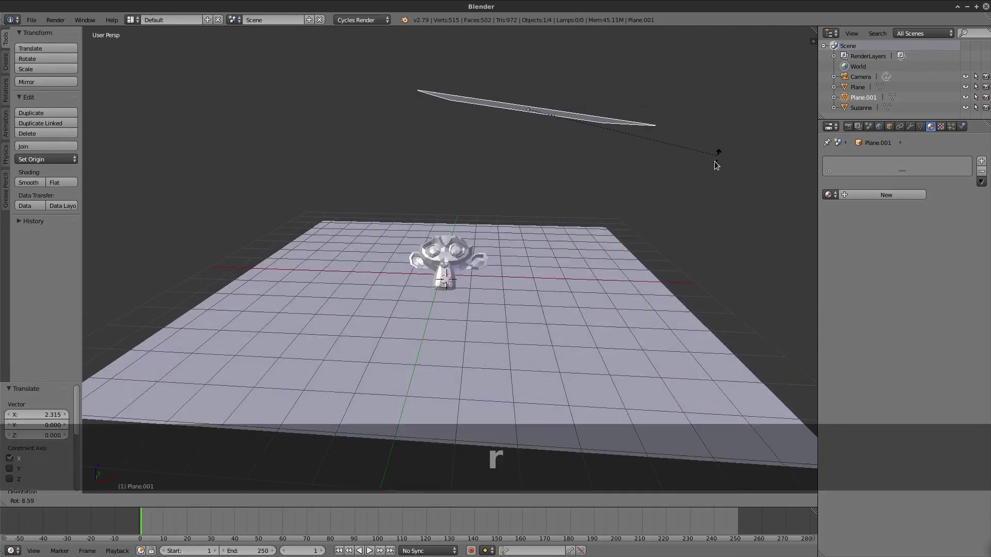
pyautogui.click(696, 193)
pyautogui.moveTo(696, 192)
pyautogui.mouseDown(button='middle')
pyautogui.moveTo(586, 206)
pyautogui.moveTo(704, 231)
pyautogui.moveTo(560, 238)
pyautogui.moveTo(544, 155)
pyautogui.moveTo(571, 128)
pyautogui.mouseUp(button='middle')
pyautogui.moveTo(574, 126); pyautogui.dragTo(640, 123)
pyautogui.moveTo(512, 324)
pyautogui.mouseDown(button='middle')
pyautogui.moveTo(635, 281)
pyautogui.moveTo(714, 281)
pyautogui.moveTo(488, 293)
pyautogui.moveTo(438, 314)
pyautogui.moveTo(471, 323)
pyautogui.moveTo(583, 308)
pyautogui.moveTo(522, 310)
pyautogui.moveTo(500, 288)
pyautogui.moveTo(392, 300)
pyautogui.mouseUp(button='middle')
# Switch to Rendered shading and give Plane.001 a new material with an Emission surface shader
pyautogui.click(189, 501)
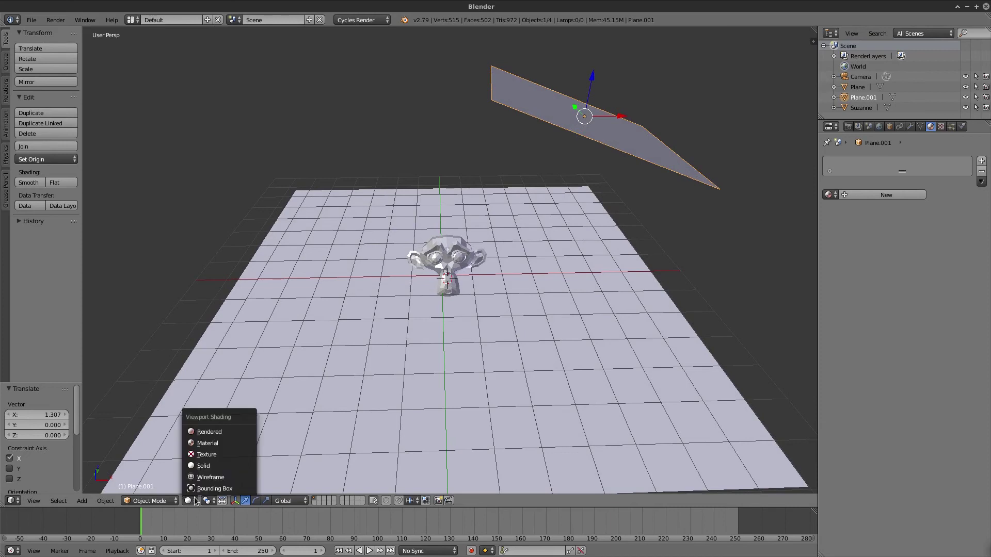
pyautogui.click(212, 433)
pyautogui.moveTo(382, 333)
pyautogui.mouseDown(button='middle')
pyautogui.moveTo(457, 321)
pyautogui.moveTo(408, 328)
pyautogui.moveTo(387, 361)
pyautogui.moveTo(409, 312)
pyautogui.moveTo(431, 140)
pyautogui.mouseUp(button='middle')
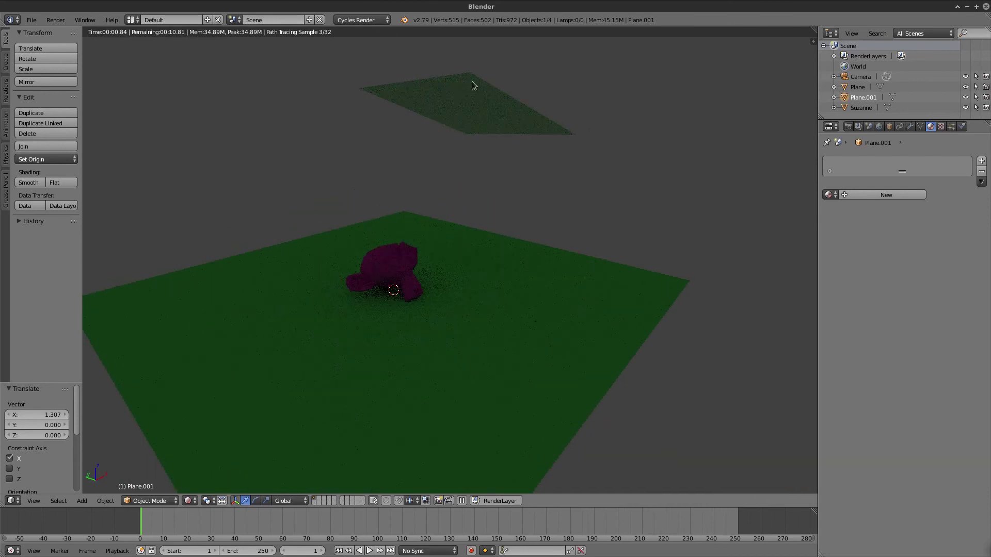
pyautogui.click(864, 191)
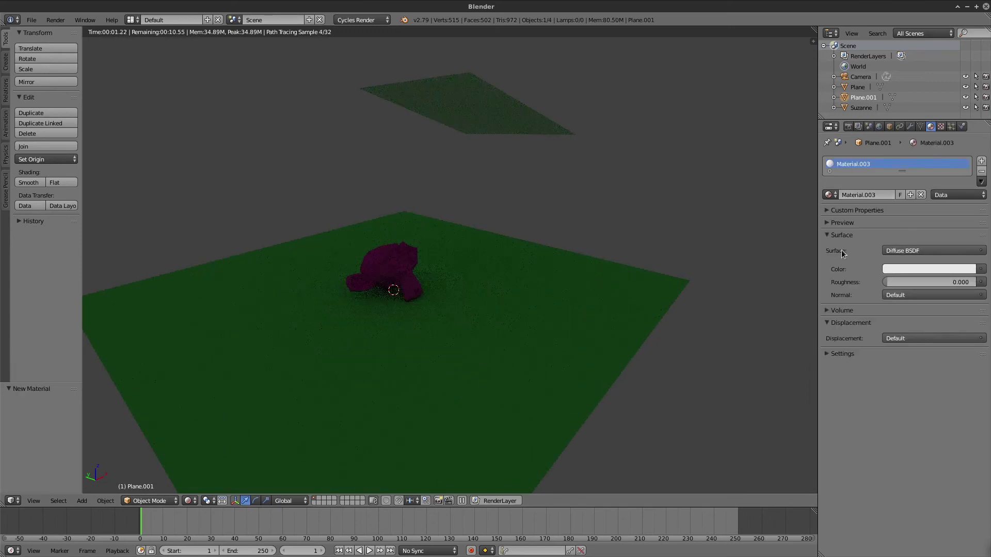
pyautogui.click(901, 251)
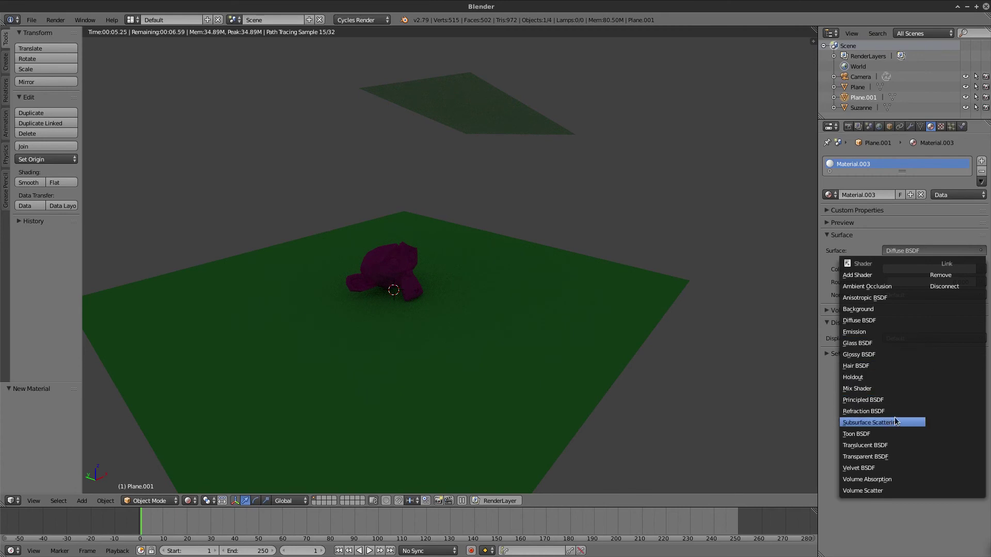
pyautogui.click(863, 332)
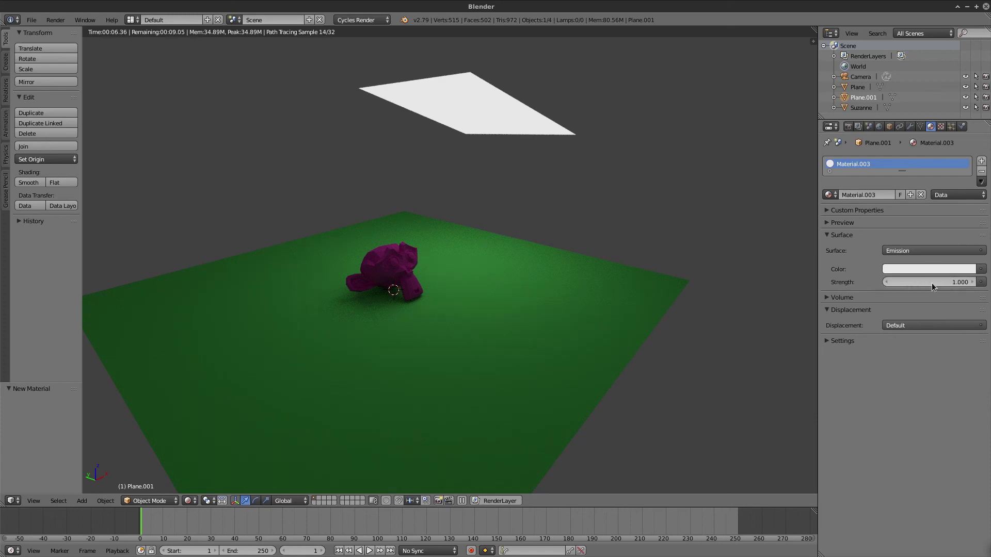
# Set the emission strength, trying 5 and 0.1 before settling on 10
pyautogui.click(946, 283)
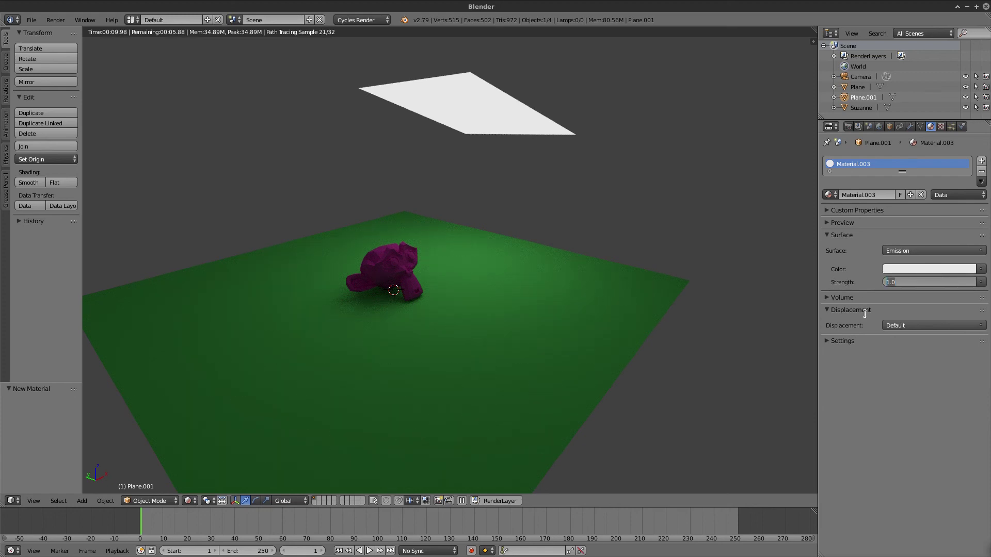
pyautogui.write('5')
pyautogui.press('Return')
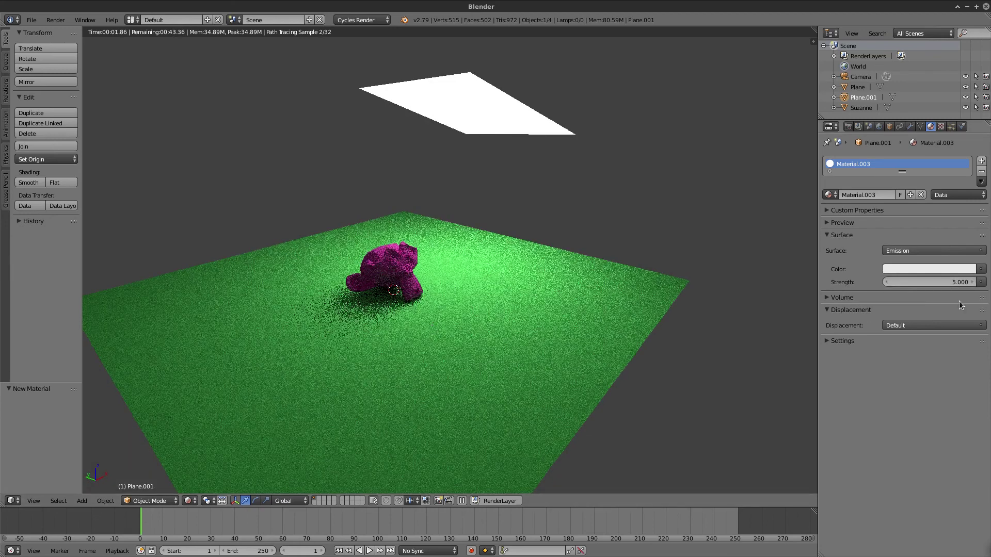
pyautogui.click(954, 282)
pyautogui.write('0.1')
pyautogui.press('Return')
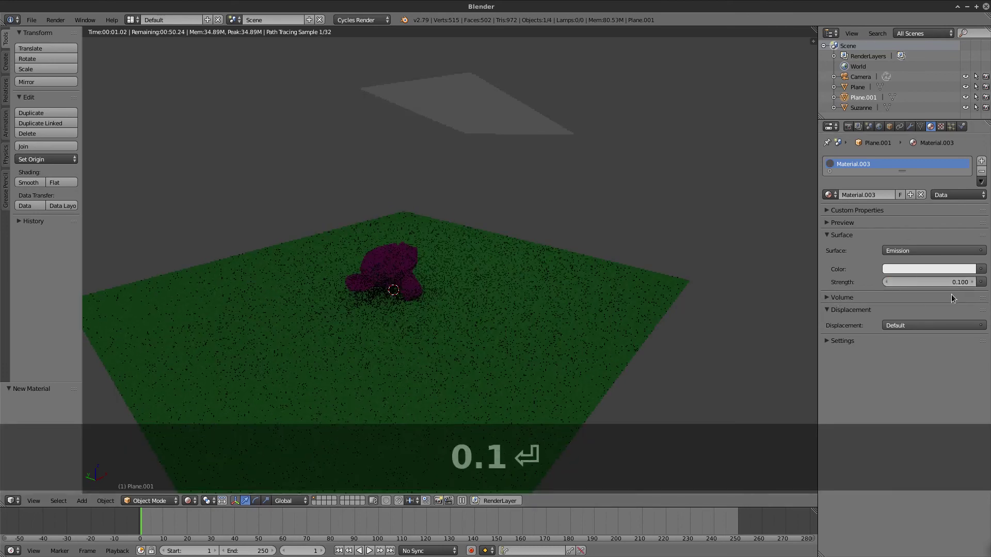
pyautogui.click(951, 283)
pyautogui.write('10')
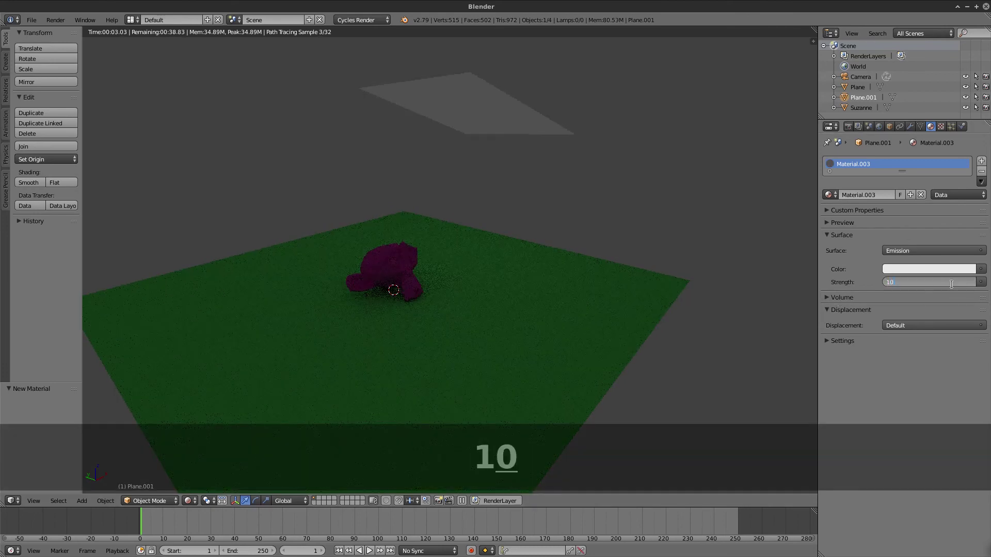
pyautogui.press('Return')
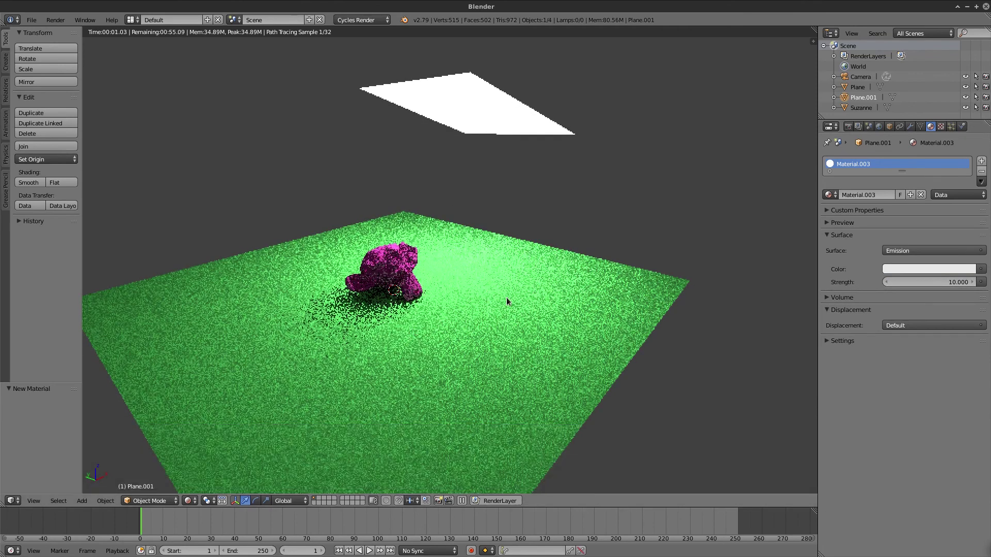
# Tint the emitted light pale yellow and view the scene from a low side angle
pyautogui.click(942, 269)
pyautogui.moveTo(922, 161); pyautogui.dragTo(910, 167)
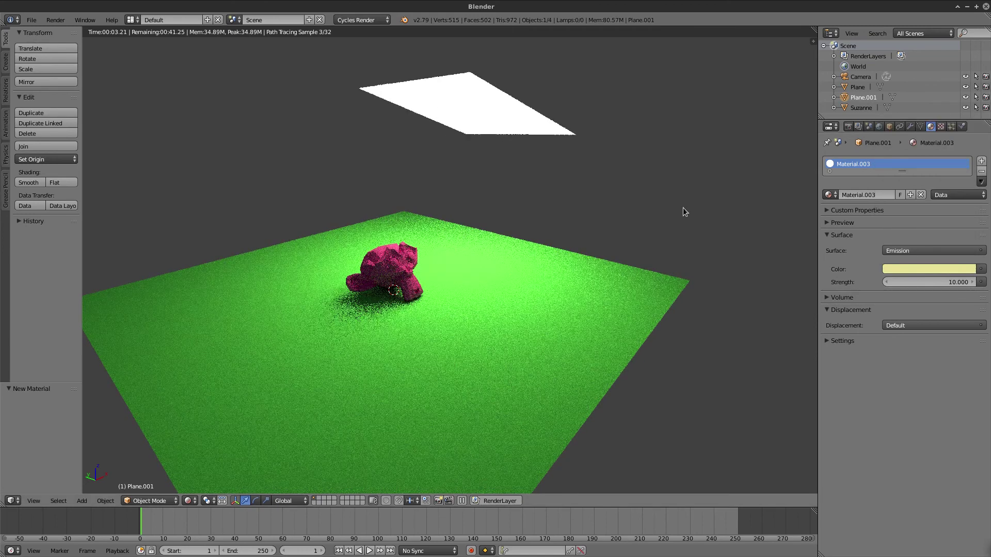
pyautogui.moveTo(450, 248)
pyautogui.mouseDown(button='middle')
pyautogui.moveTo(517, 293)
pyautogui.moveTo(678, 294)
pyautogui.moveTo(496, 321)
pyautogui.moveTo(435, 314)
pyautogui.mouseUp(button='middle')
# From the camera view, render the final Cycles image with F12, inspect it, then return to the viewport
pyautogui.press('KP_0')
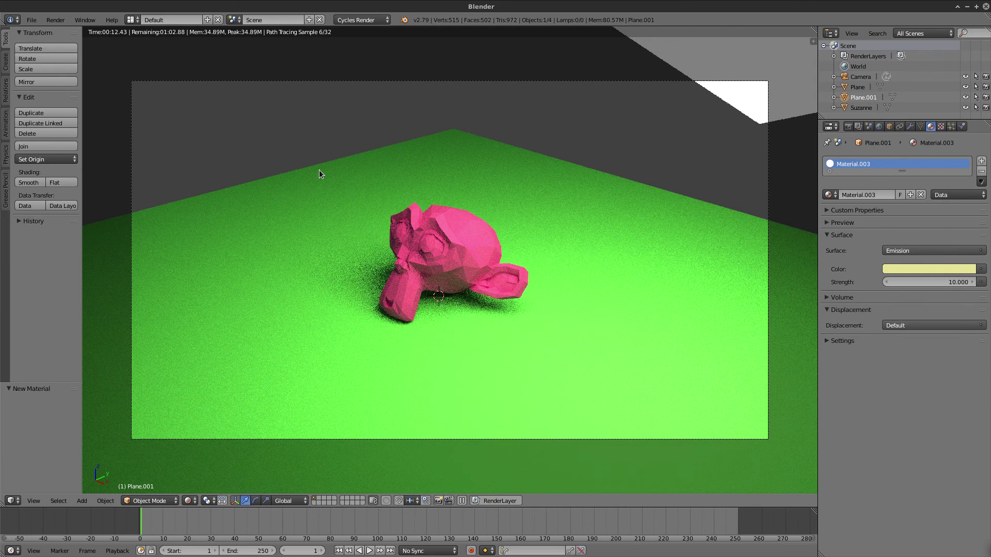
pyautogui.press('F12')
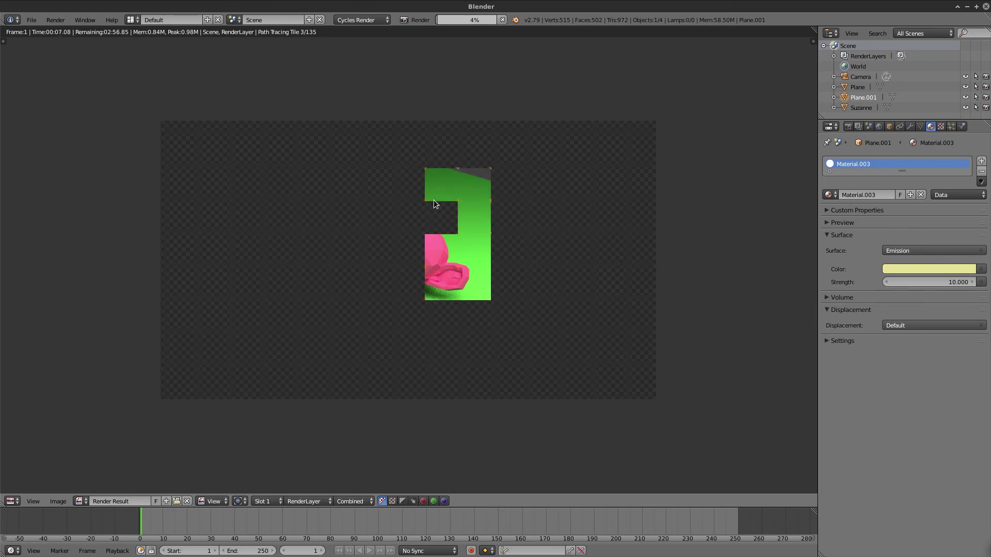
pyautogui.hotkey('ctrl', 'r')
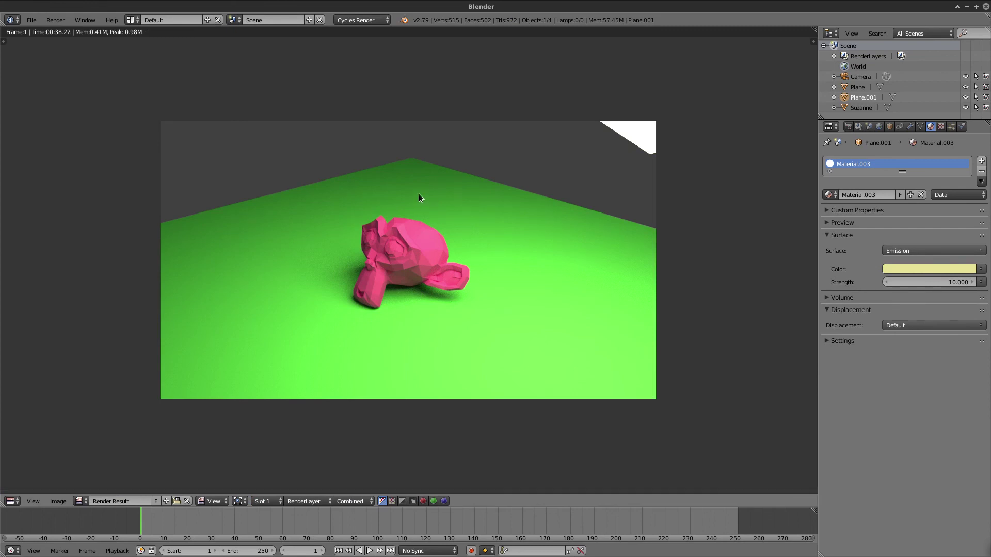
pyautogui.scroll(5, 422, 298)
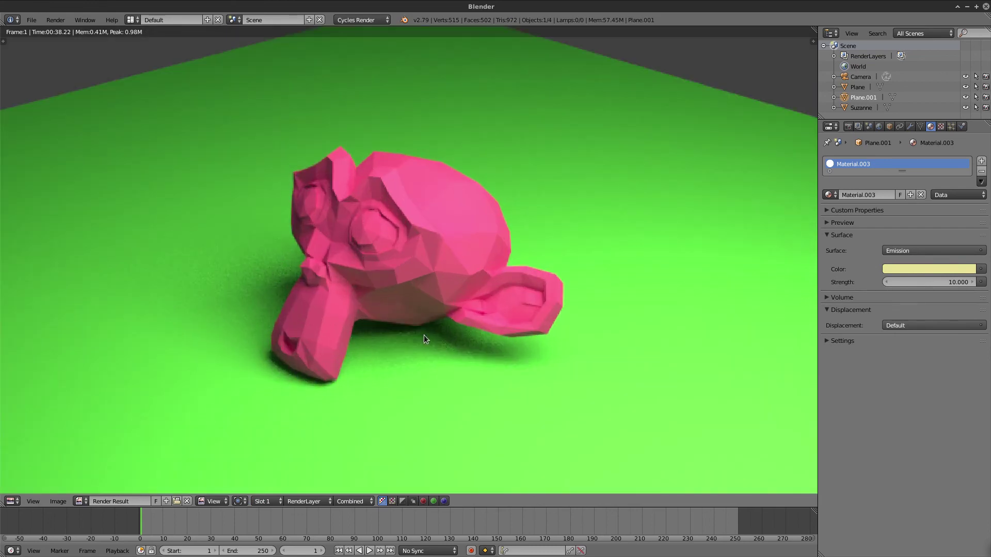
pyautogui.scroll(-3, 386, 246)
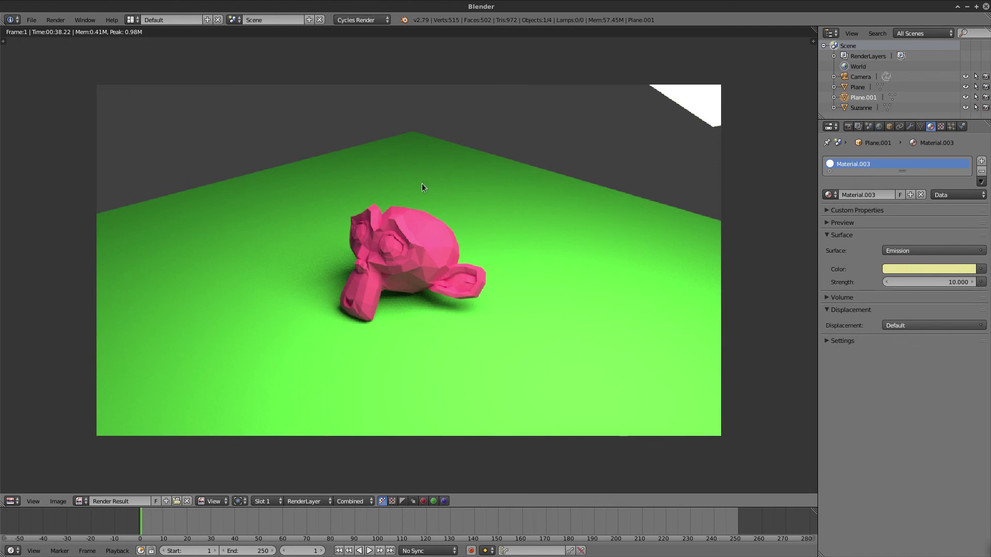
pyautogui.scroll(-1, 500, 321)
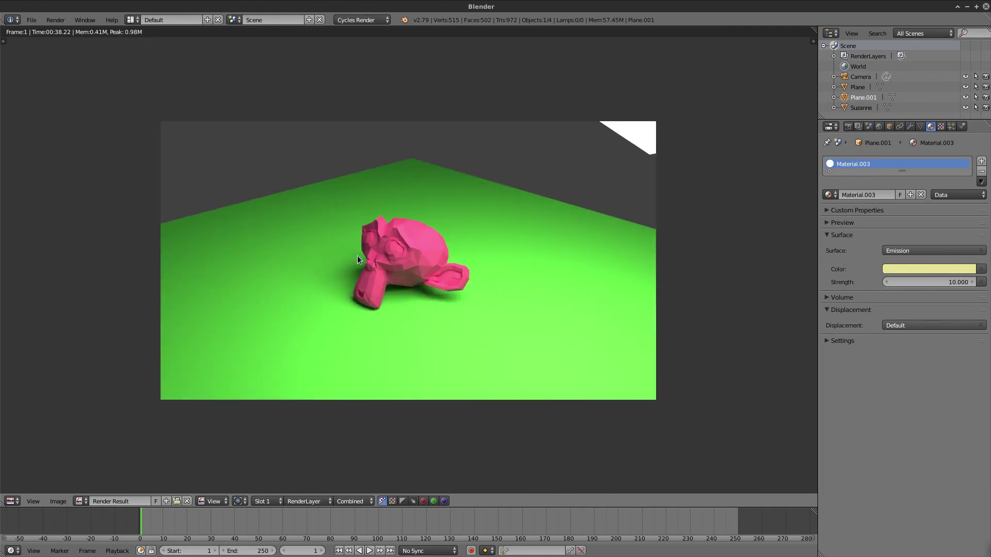
pyautogui.press('Escape')
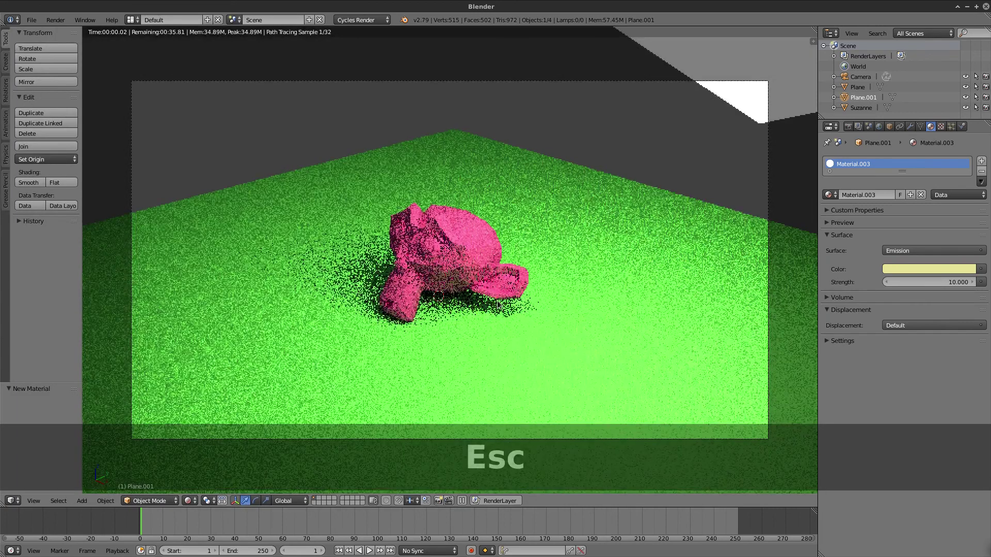
# Switch back to Solid shading and delete Suzanne
pyautogui.moveTo(399, 264)
pyautogui.mouseDown(button='middle')
pyautogui.moveTo(505, 272)
pyautogui.moveTo(507, 286)
pyautogui.moveTo(396, 286)
pyautogui.moveTo(518, 268)
pyautogui.moveTo(438, 281)
pyautogui.moveTo(292, 435)
pyautogui.mouseUp(button='middle')
pyautogui.click(188, 501)
pyautogui.click(206, 466)
pyautogui.rightClick(462, 247)
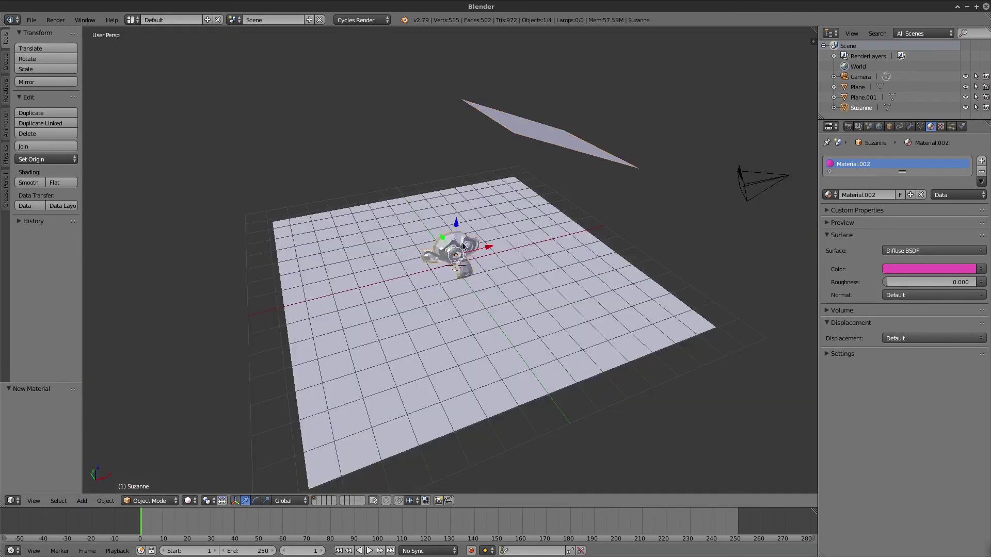
pyautogui.press('Delete')
pyautogui.click(449, 247)
# Add a cube and scale it up on the ground plane
pyautogui.hotkey('shift', 'a')
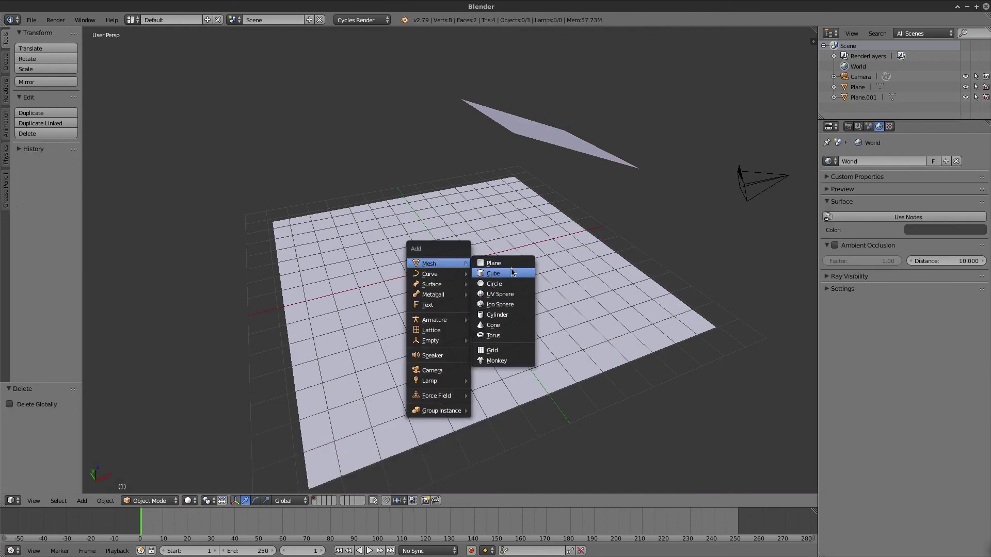
pyautogui.click(513, 274)
pyautogui.press('s')
pyautogui.click(575, 192)
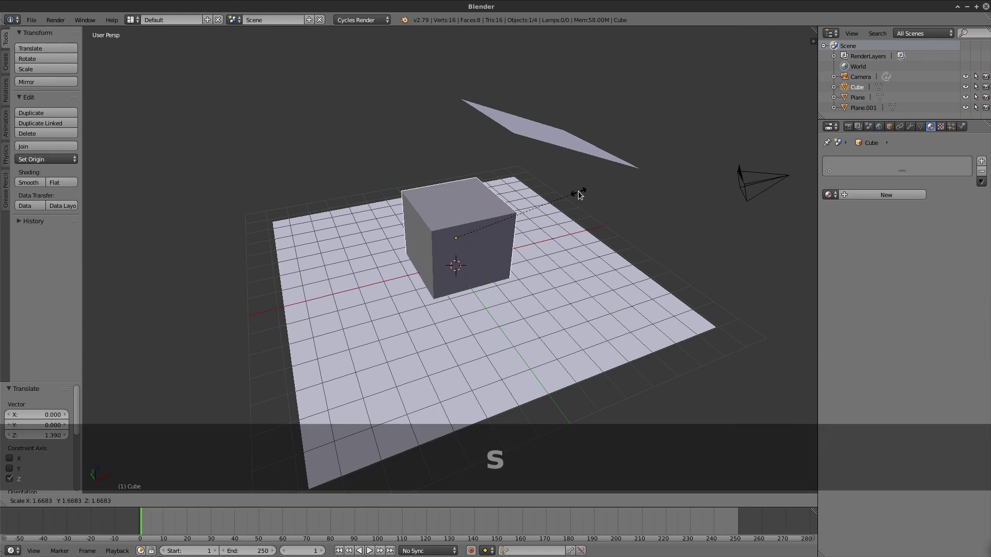
# In Edit Mode, extrude a side face and the top face, then tilt the top face
pyautogui.press('Tab')
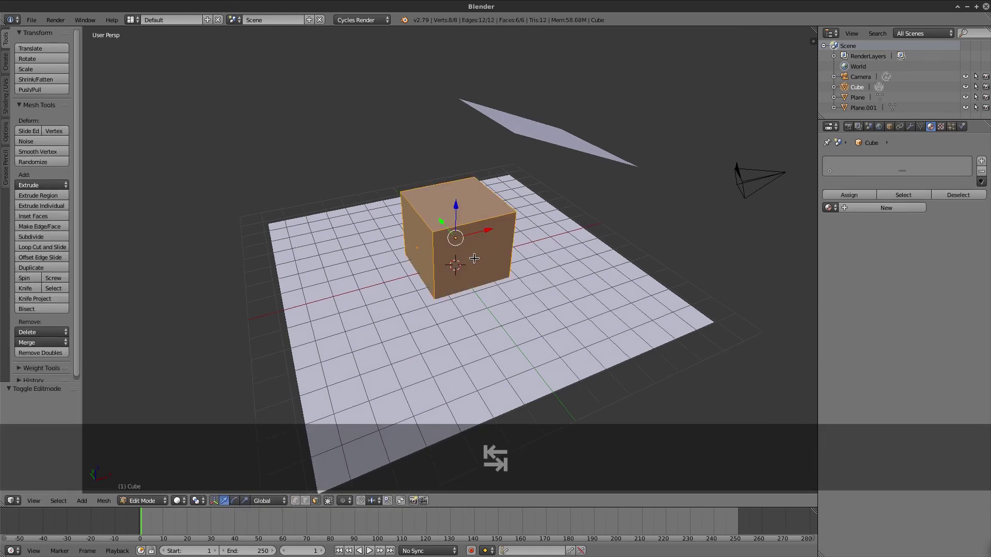
pyautogui.rightClick(462, 252)
pyautogui.press('e')
pyautogui.click(502, 284)
pyautogui.rightClick(474, 220)
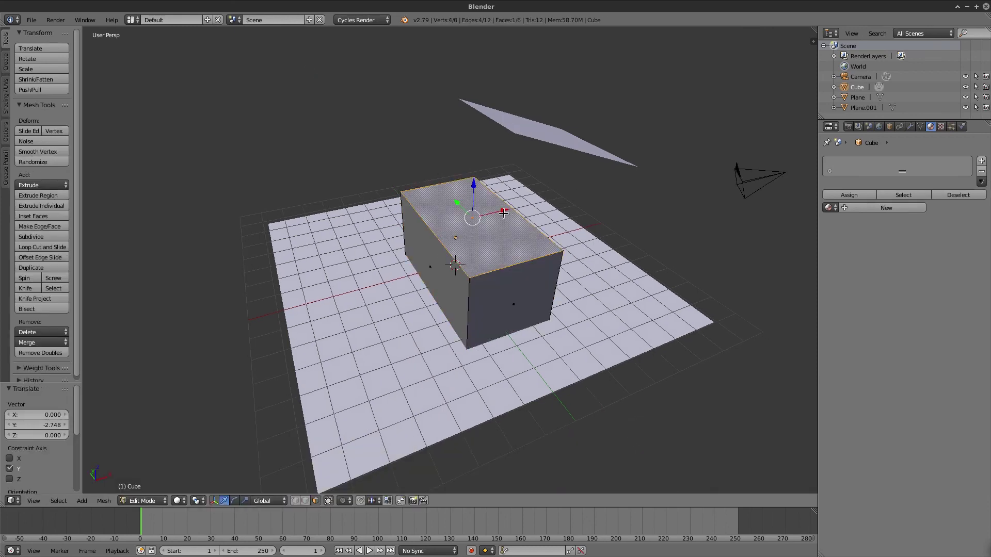
pyautogui.press('e')
pyautogui.click(500, 178)
pyautogui.press('r')
pyautogui.click(519, 177)
pyautogui.moveTo(519, 177)
pyautogui.mouseDown(button='middle')
pyautogui.moveTo(570, 258)
pyautogui.moveTo(389, 281)
pyautogui.moveTo(482, 288)
pyautogui.mouseUp(button='middle')
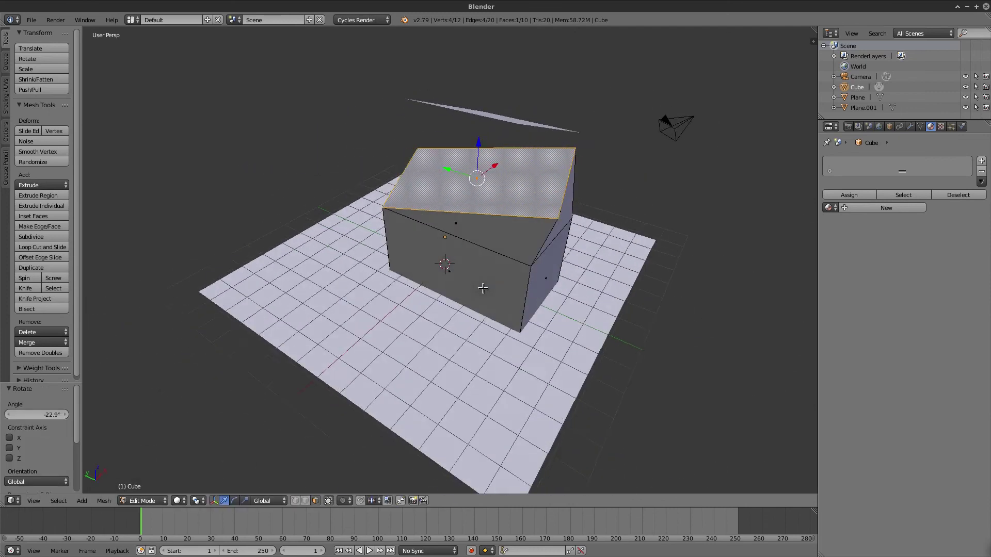
# Undo the extrusions, leave Edit Mode, and orbit around the plain cube
pyautogui.hotkey('ctrl', 'z')
pyautogui.hotkey('ctrl', 'z')
pyautogui.hotkey('ctrl', 'z')
pyautogui.hotkey('ctrl', 'z')
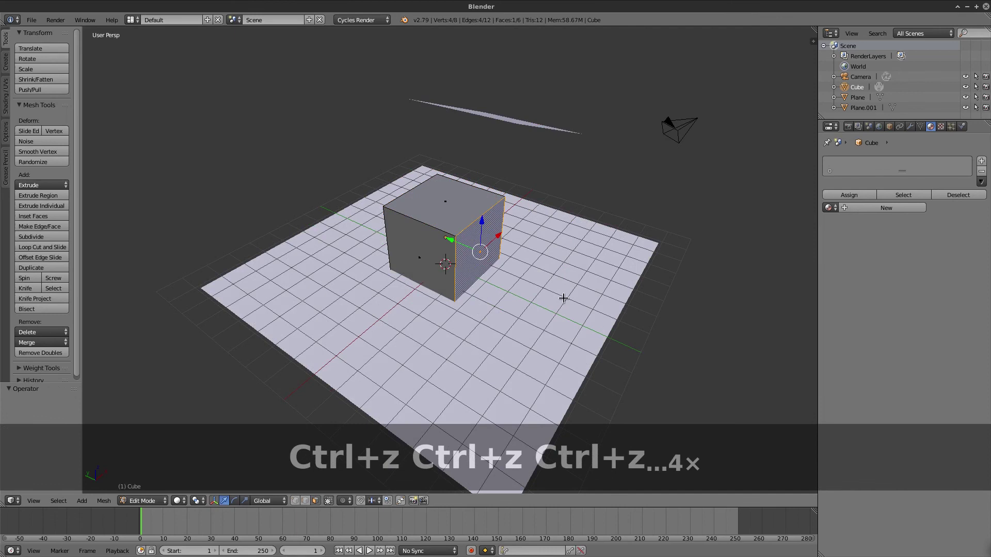
pyautogui.moveTo(563, 298); pyautogui.dragTo(463, 276, button='middle')
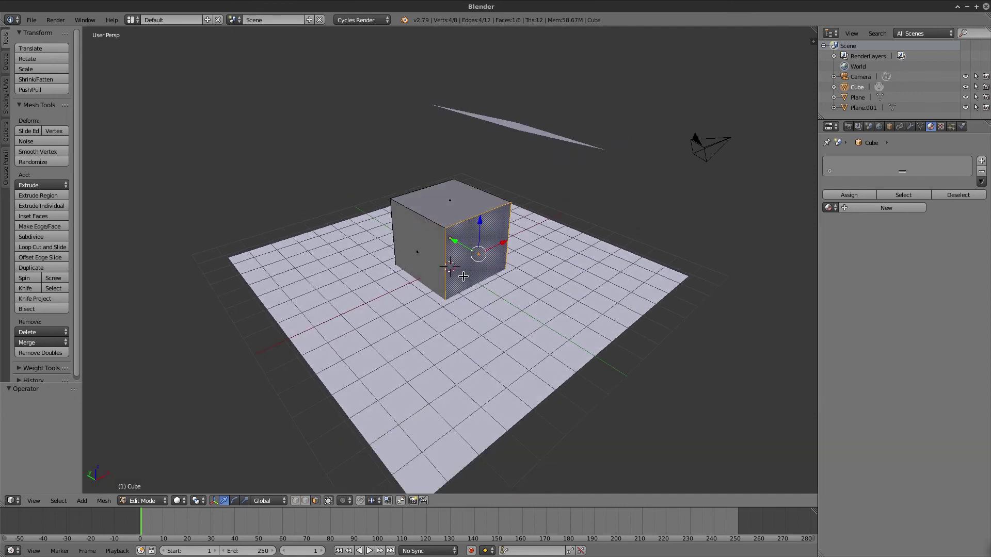
pyautogui.press('Tab')
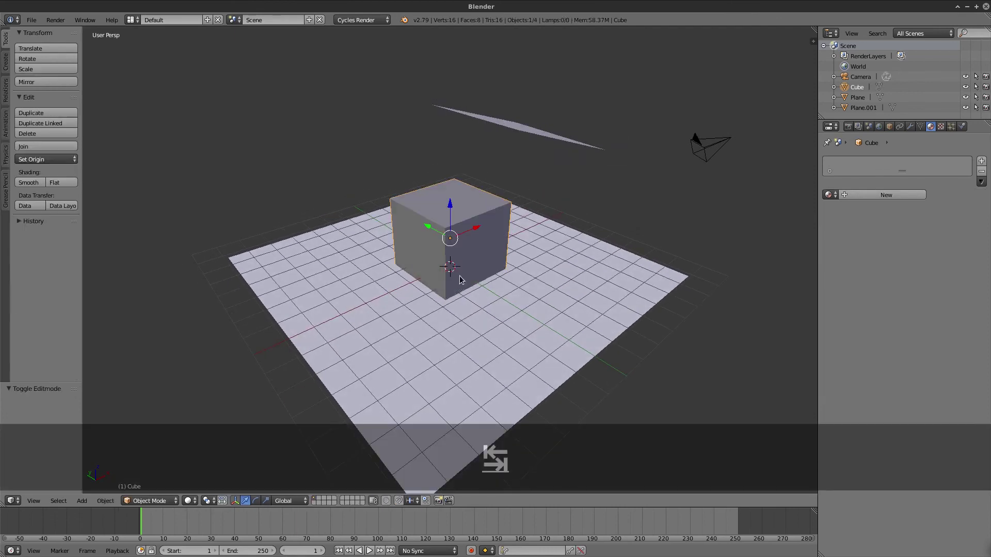
pyautogui.moveTo(560, 288)
pyautogui.mouseDown(button='middle')
pyautogui.moveTo(601, 250)
pyautogui.moveTo(496, 307)
pyautogui.moveTo(427, 304)
pyautogui.moveTo(537, 294)
pyautogui.moveTo(472, 238)
pyautogui.mouseUp(button='middle')
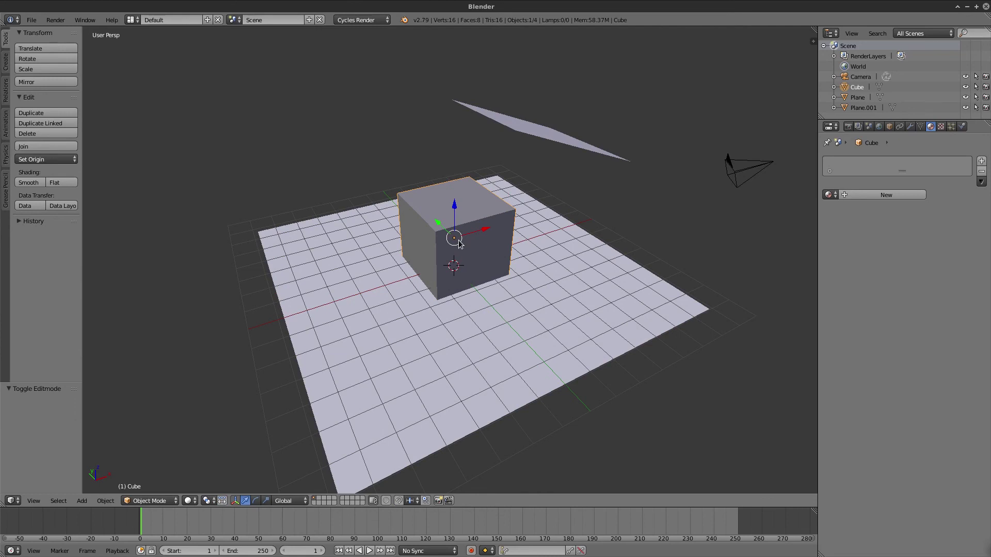
pyautogui.hotkey('alt', 'Tab')
# Switch from Blender to the Guvcview webcam preview window with Alt+Tab
pyautogui.hotkey('alt', 'Tab')
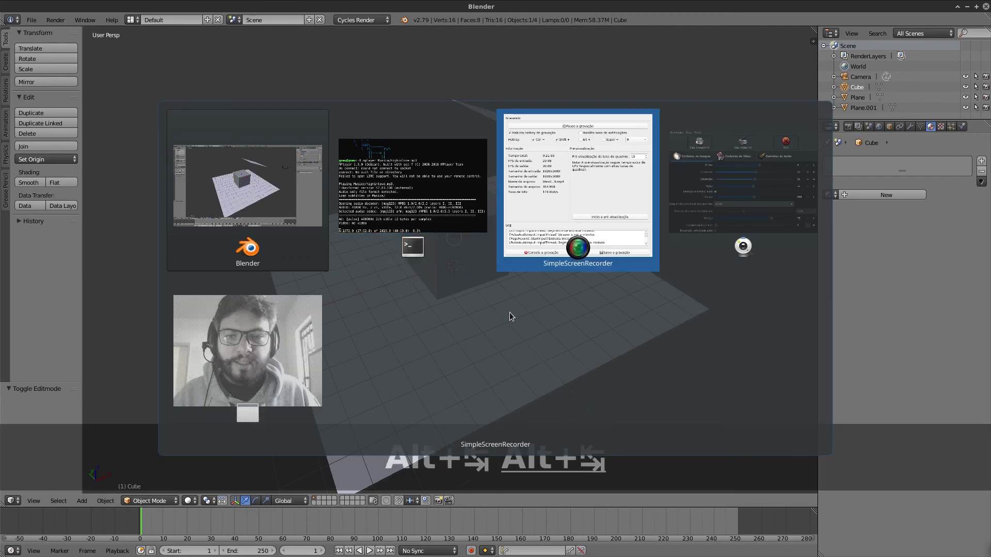
pyautogui.hotkey('alt', 'Tab')
pyautogui.hotkey('alt', 'Tab')
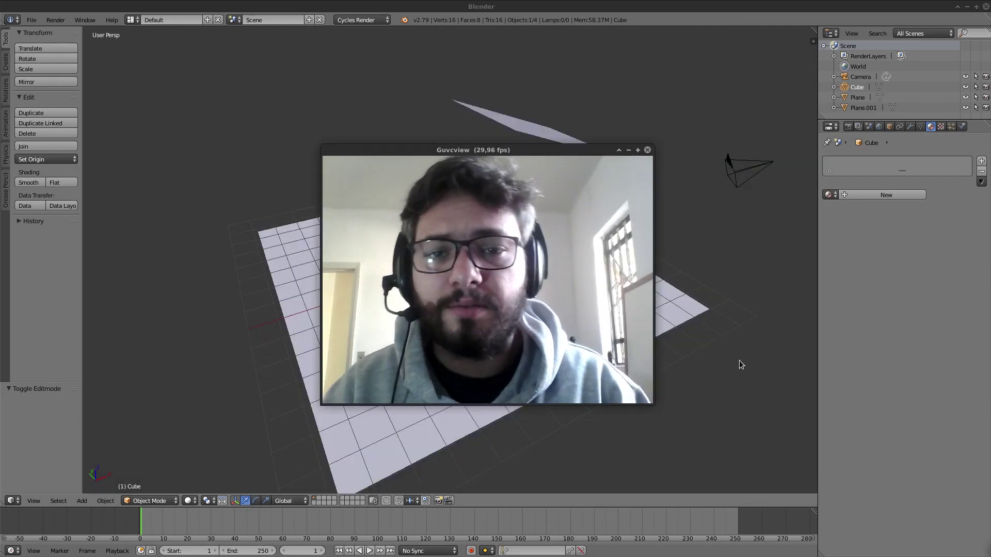